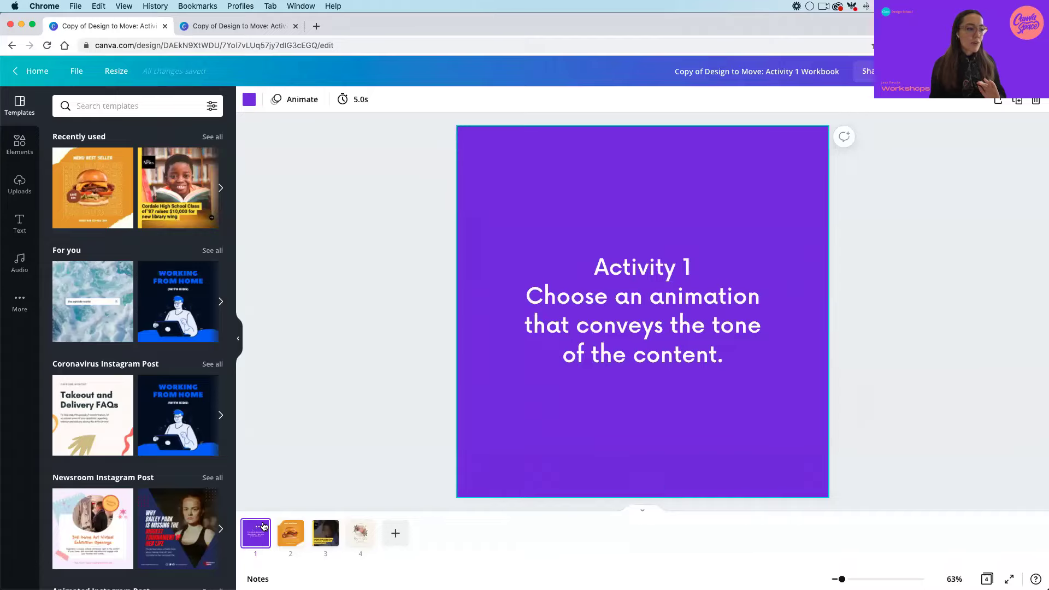
Switch the editor back and forth between the scrolling page view and the page thumbnail strip, finishing with the thumbnails shown.
left_click(639, 512)
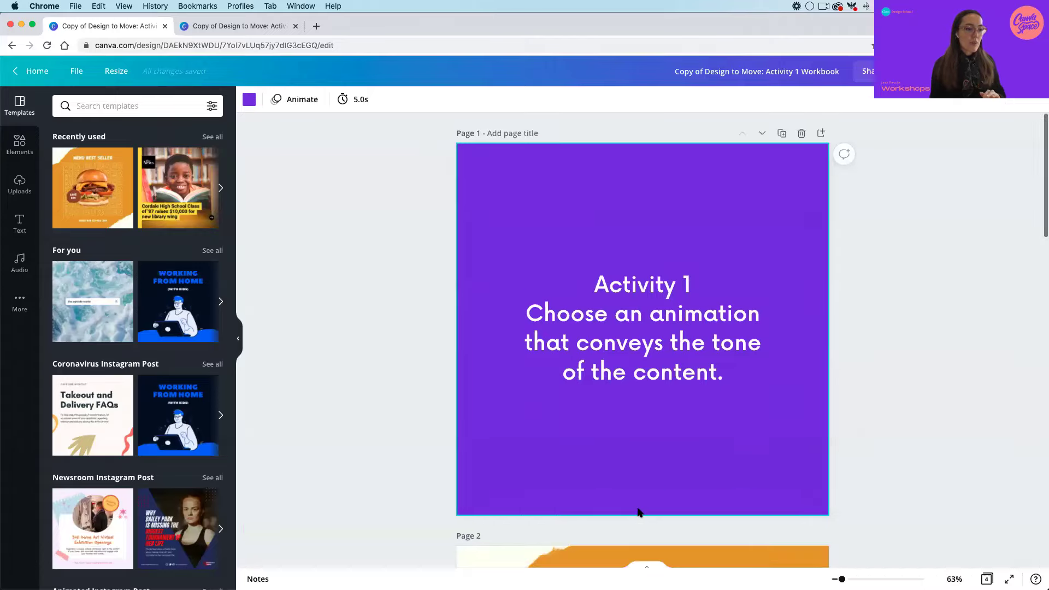
left_click(645, 571)
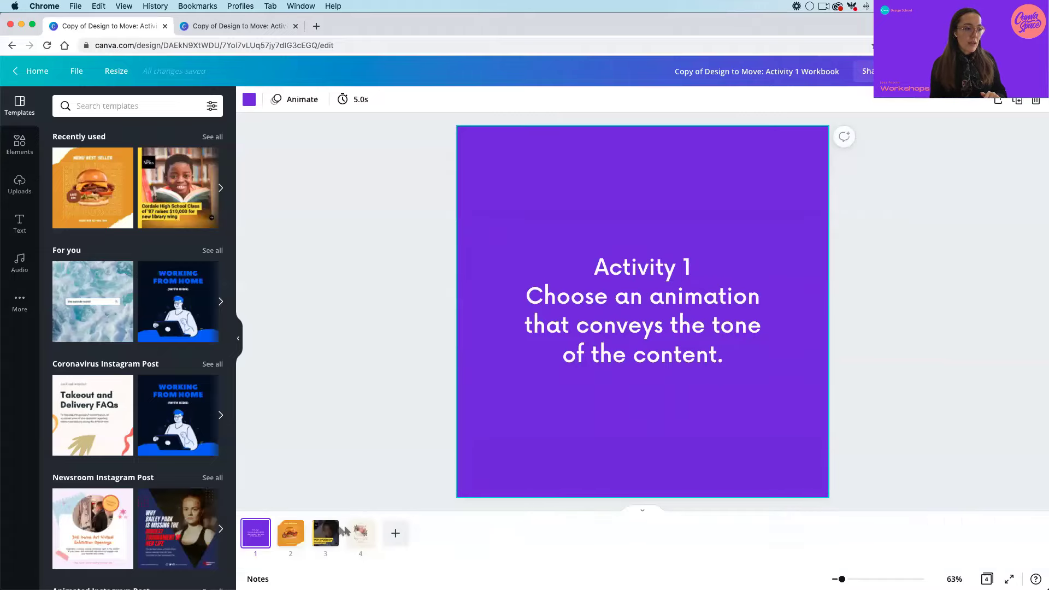
left_click(642, 514)
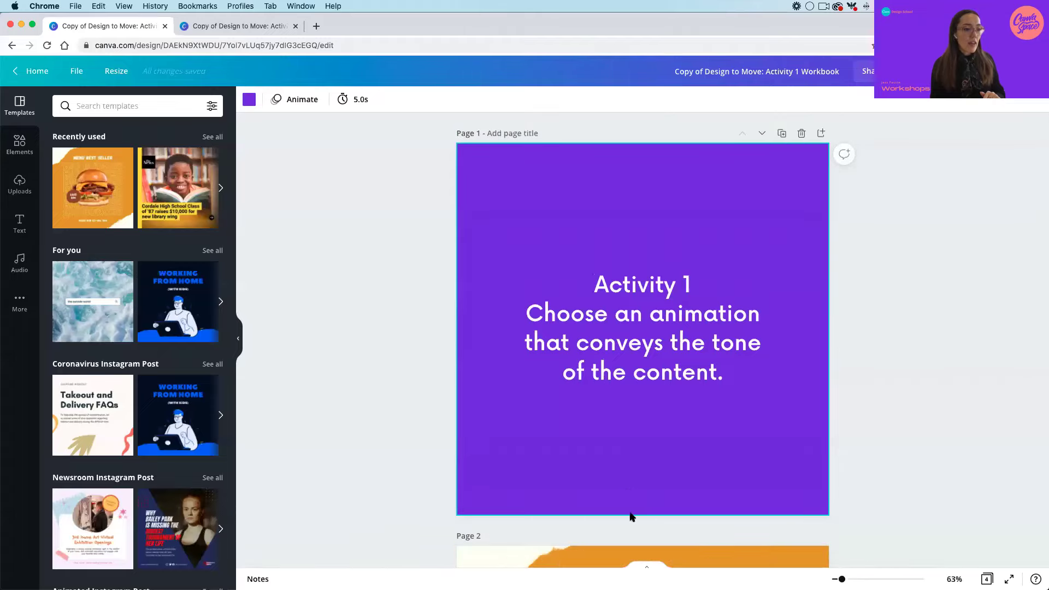
left_click(646, 567)
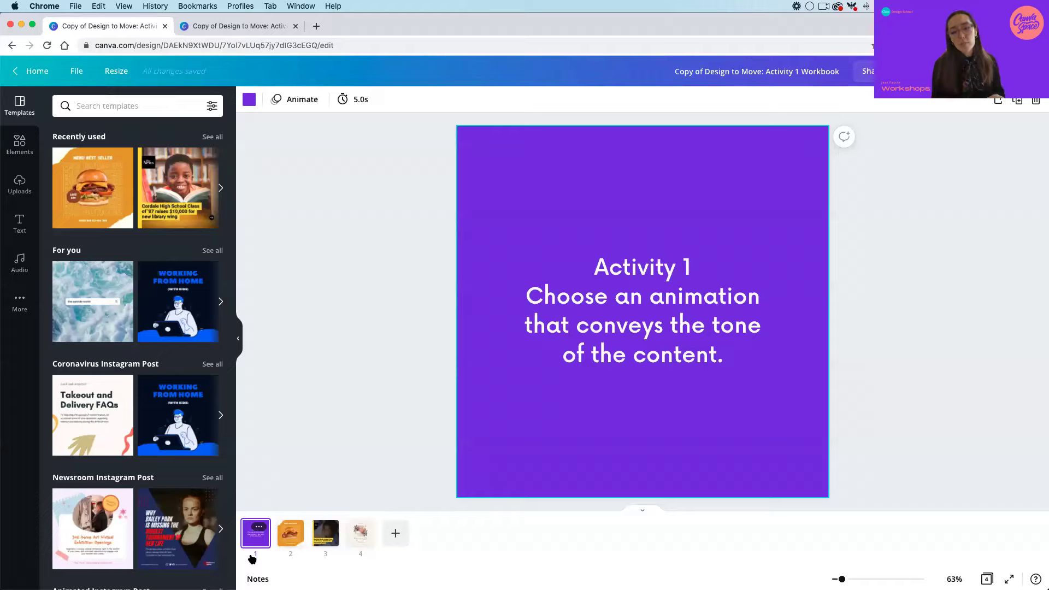
left_click(641, 509)
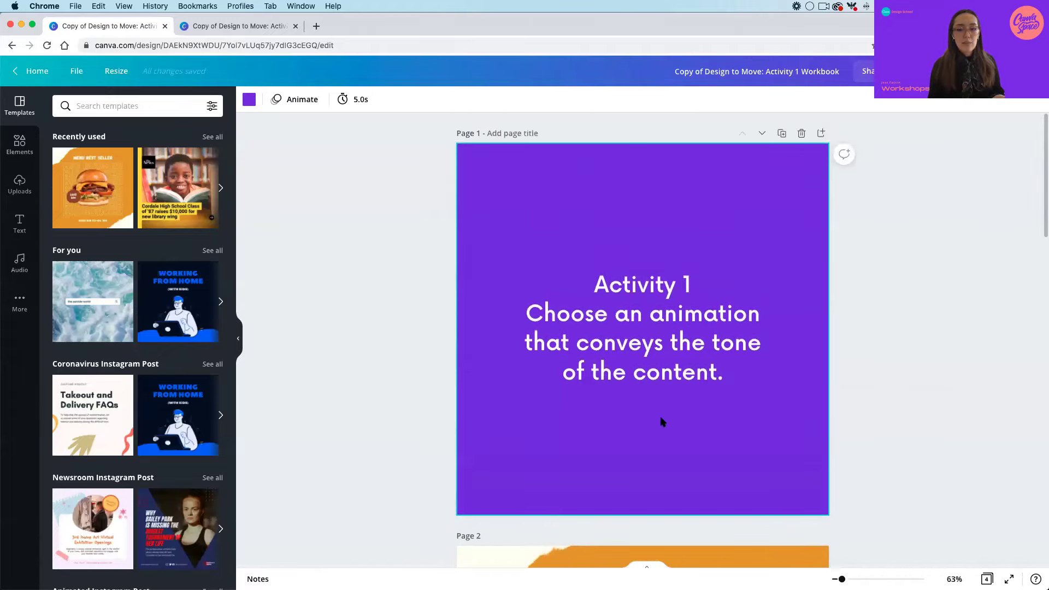
left_click(643, 568)
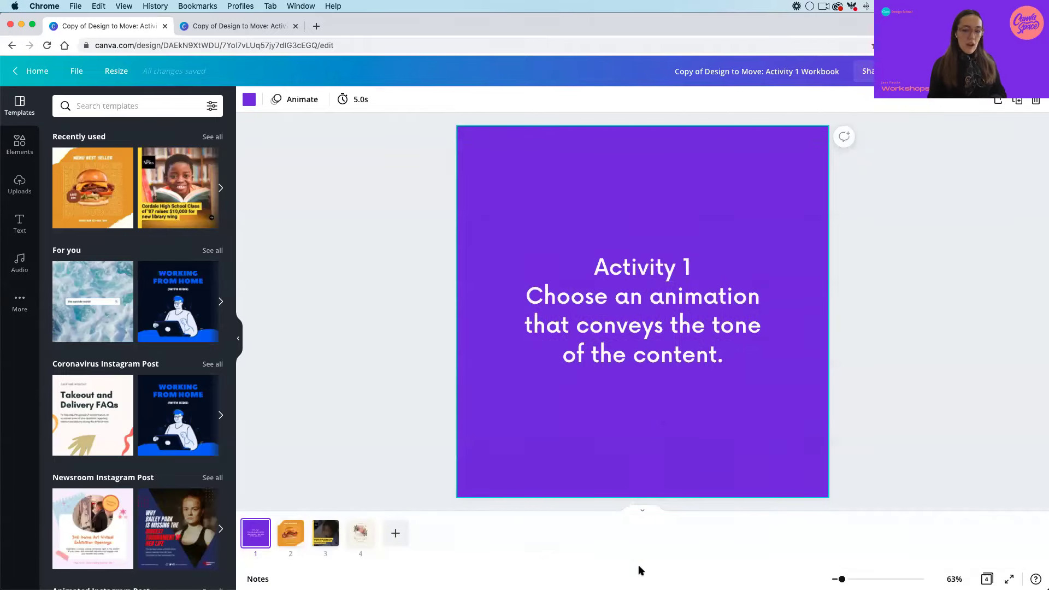
Go to page 2, the burger post, and compare it in the scrolling page view and the thumbnail view.
left_click(286, 542)
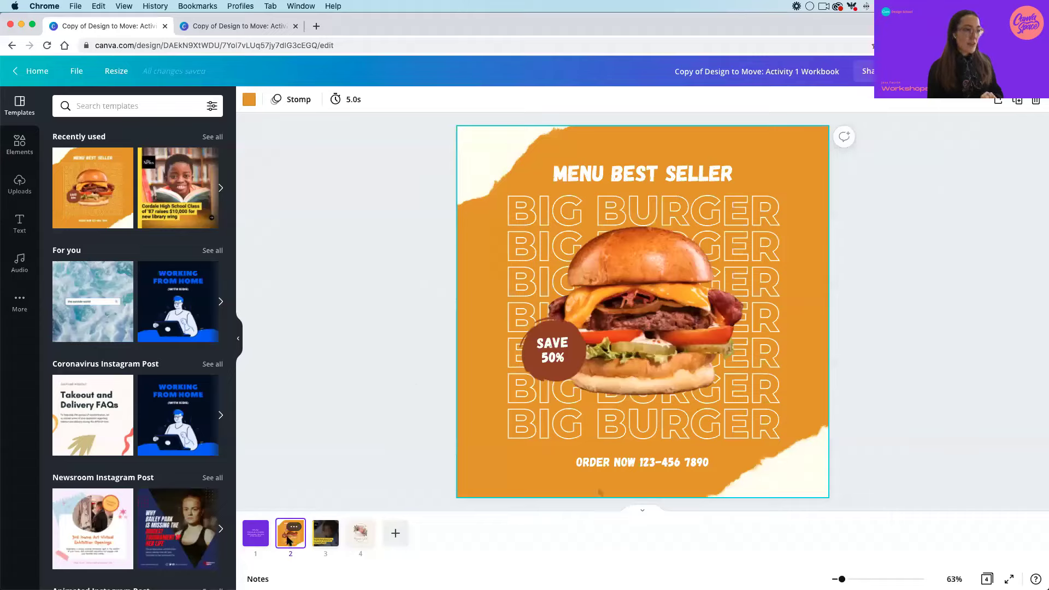
left_click(654, 511)
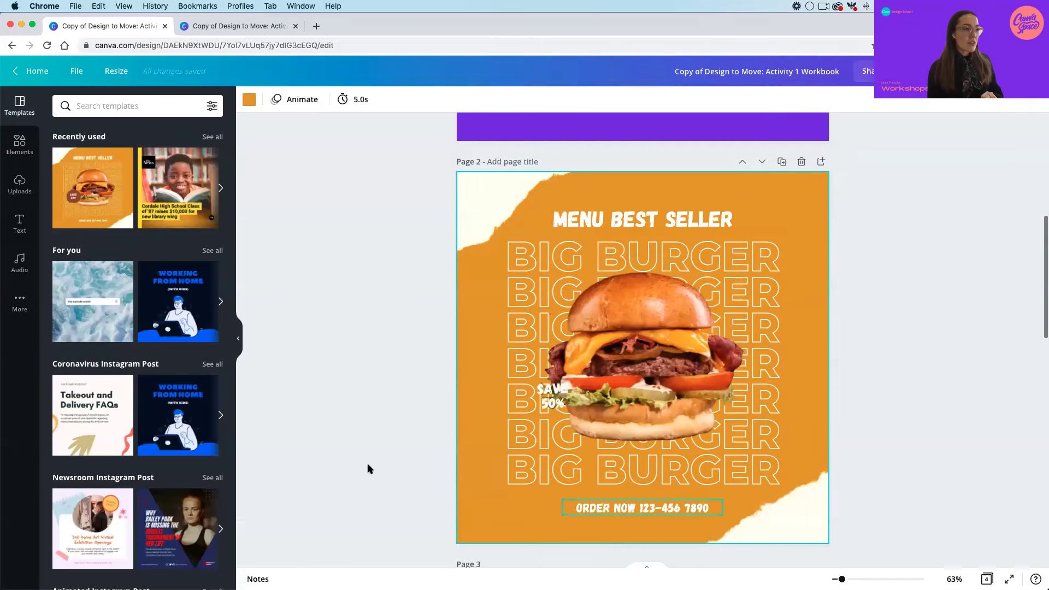
left_click(466, 443)
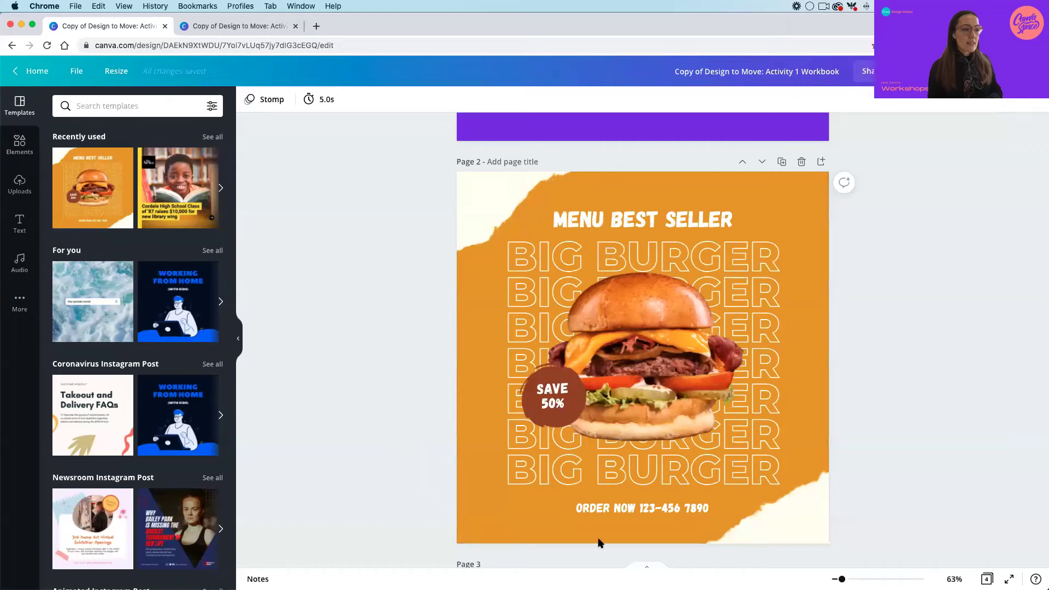
left_click(647, 567)
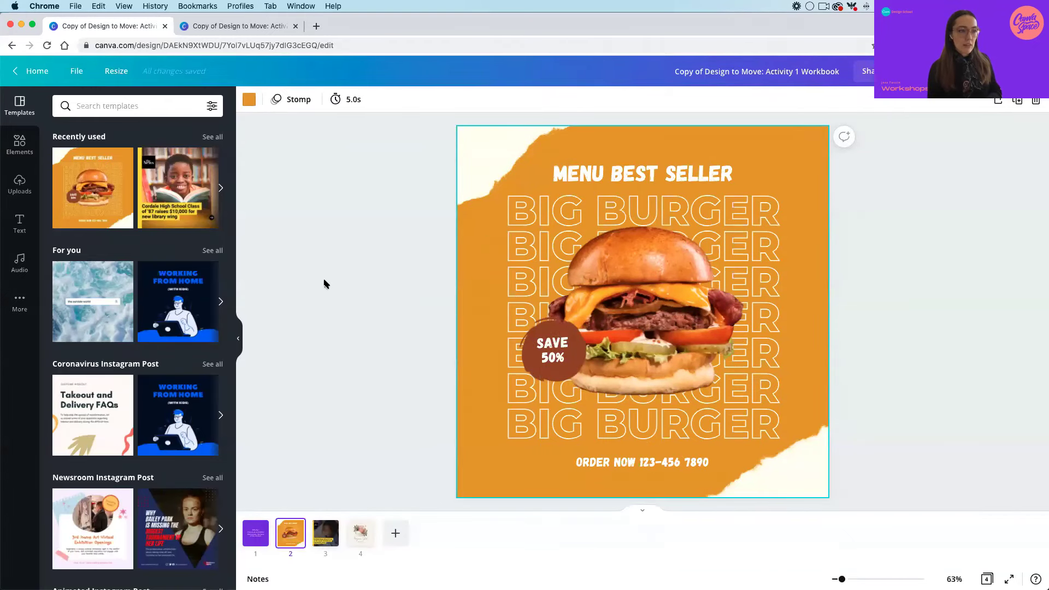
Remove the page animation from the burger post by setting it to None.
left_click(298, 101)
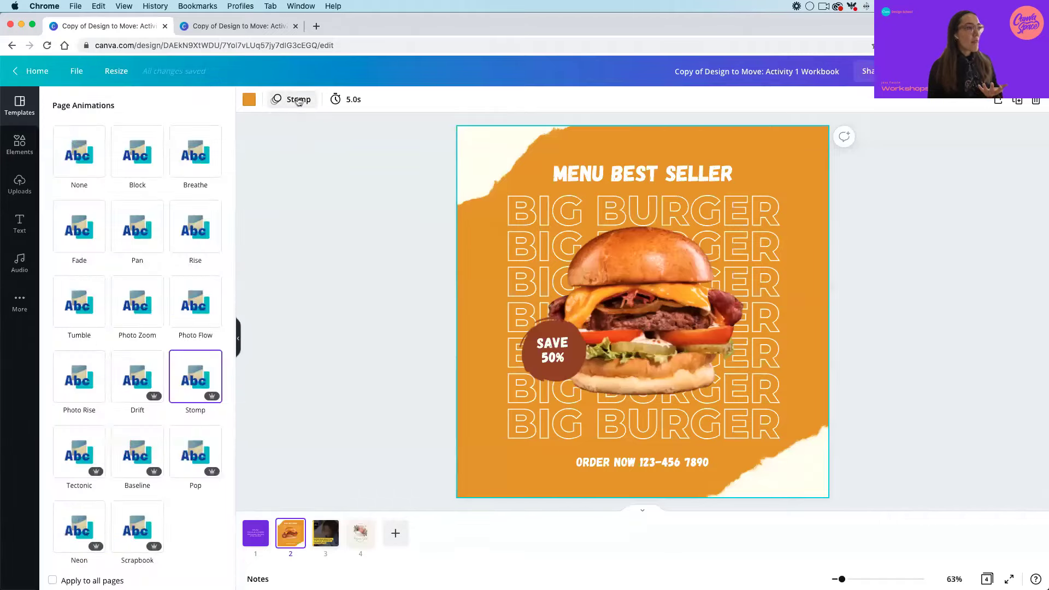
left_click(77, 158)
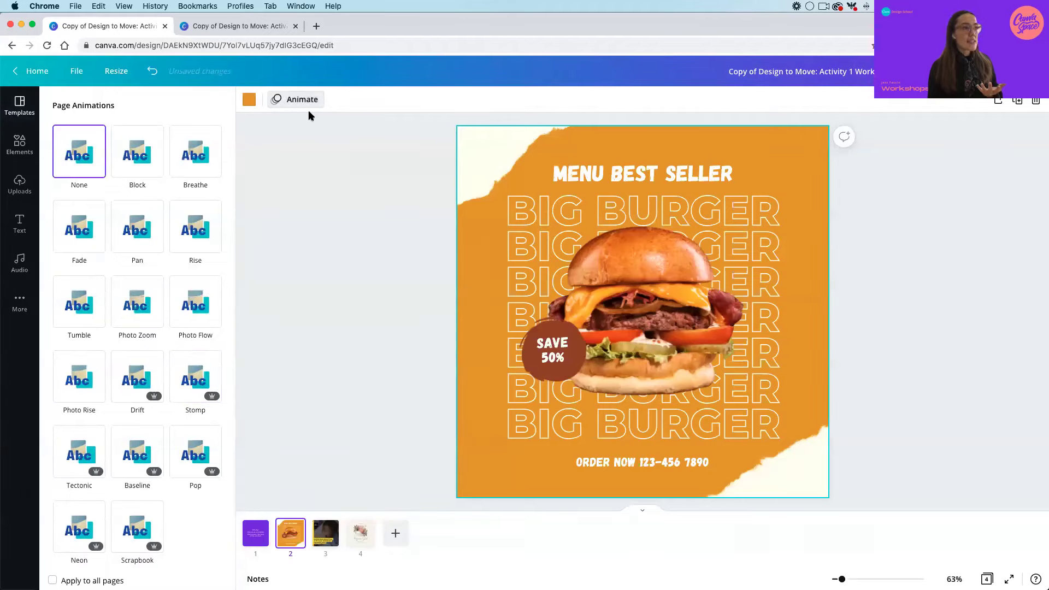
left_click(324, 139)
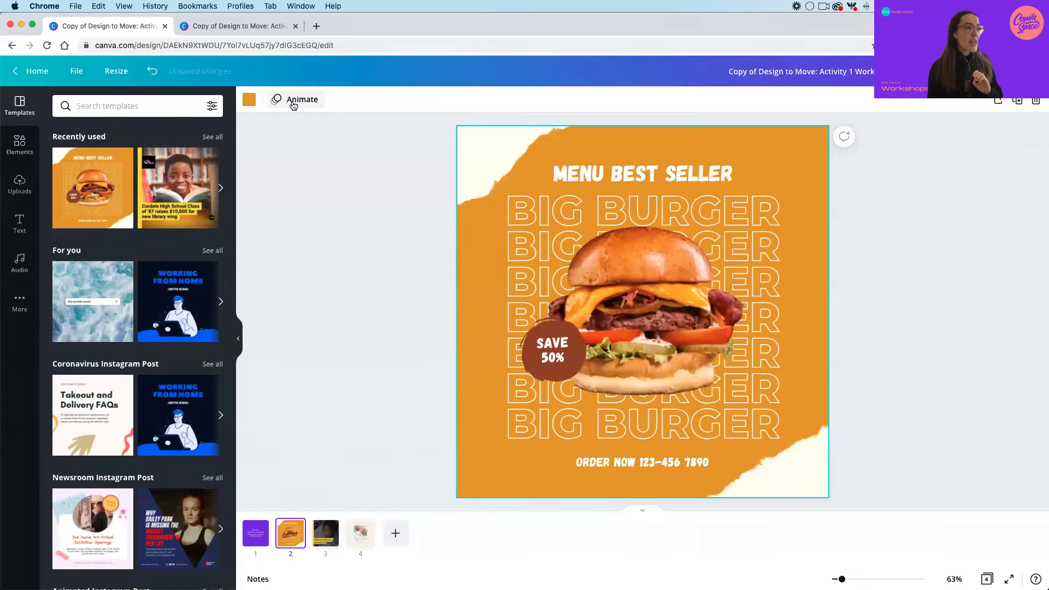
Apply the Block page animation to the burger post and preview how it plays.
left_click(293, 104)
left_click(149, 170)
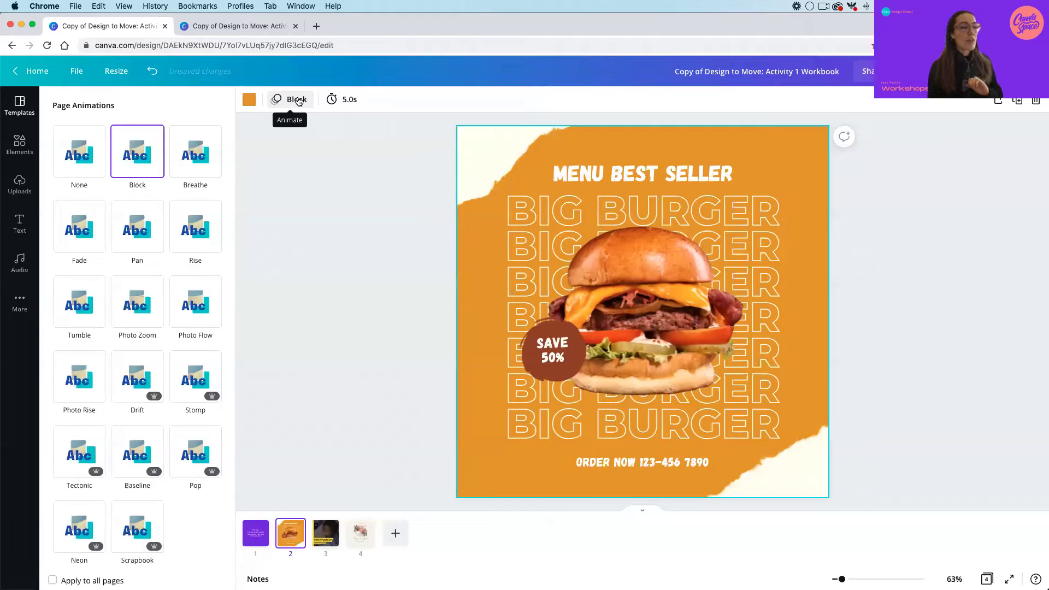
left_click(298, 100)
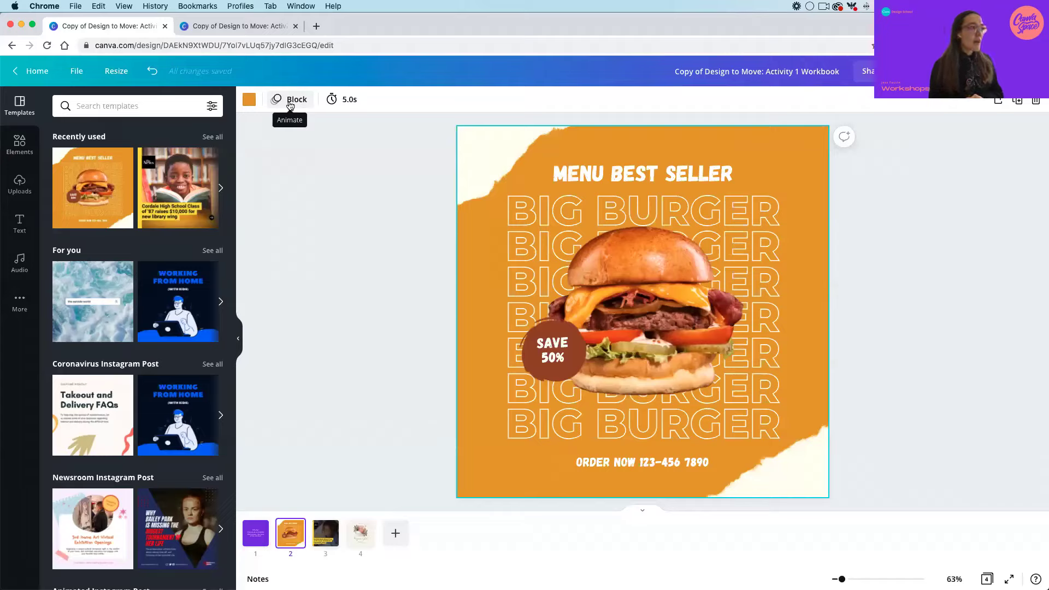
left_click(290, 101)
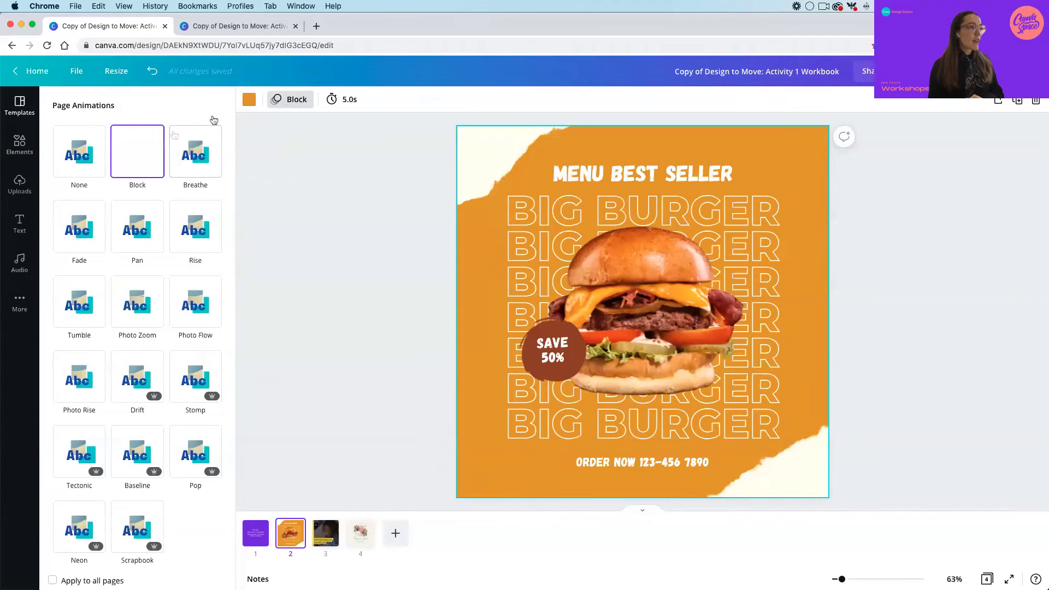
left_click(152, 143)
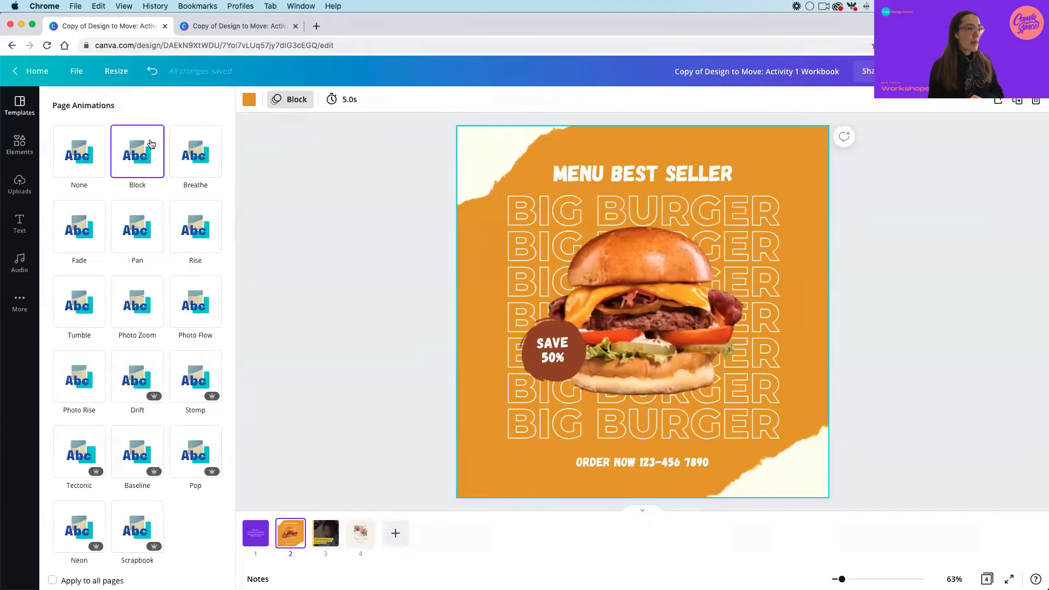
left_click(151, 144)
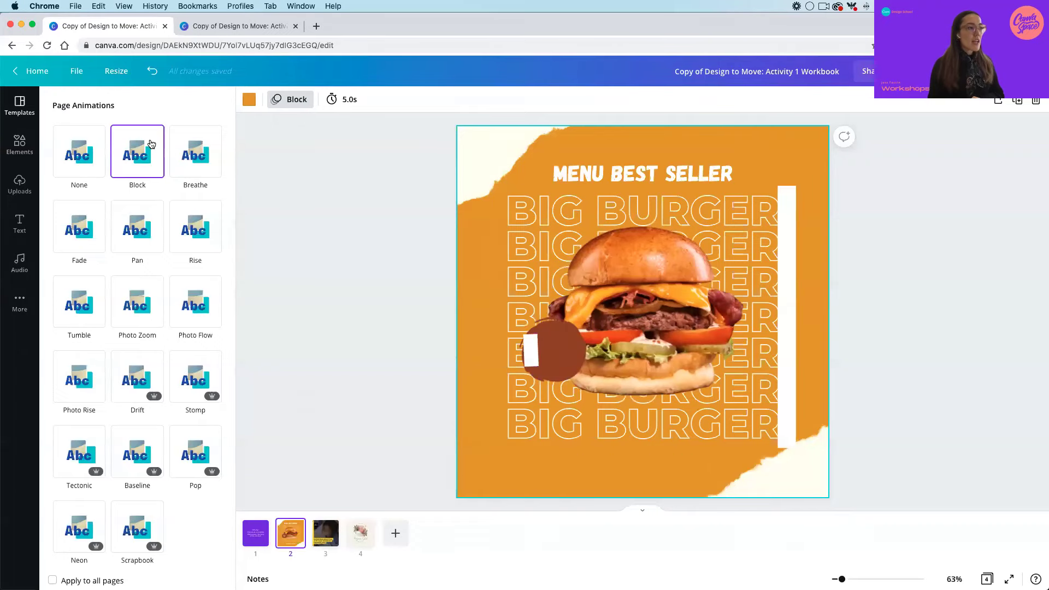
Try the Rise page animation on the burger post and settle on Stomp.
left_click(195, 154)
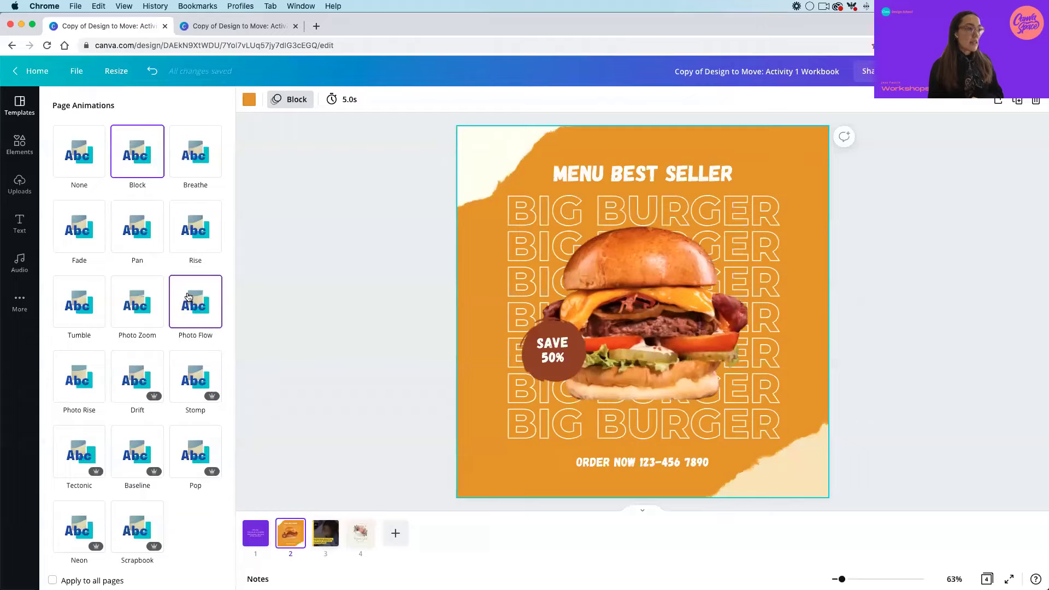
left_click(188, 252)
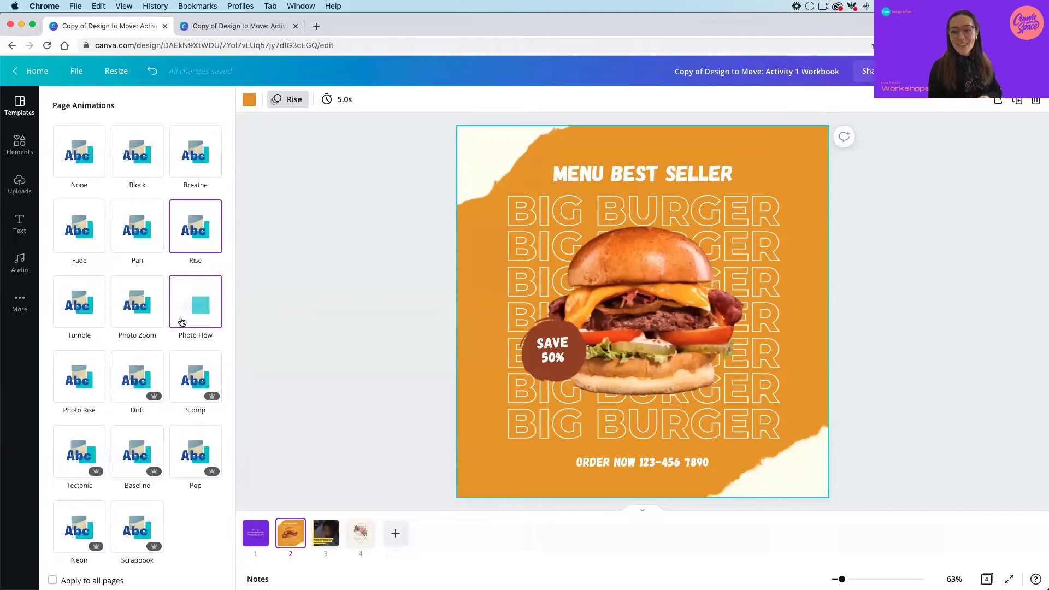
left_click(185, 365)
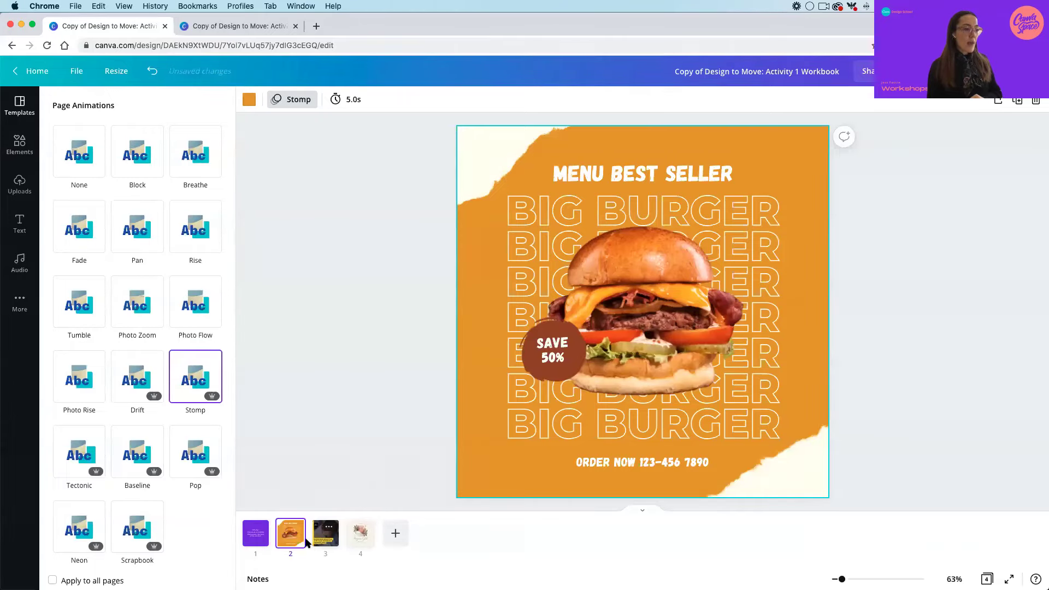
Apply the Photo Rise page animation to the news post on page 3.
left_click(328, 545)
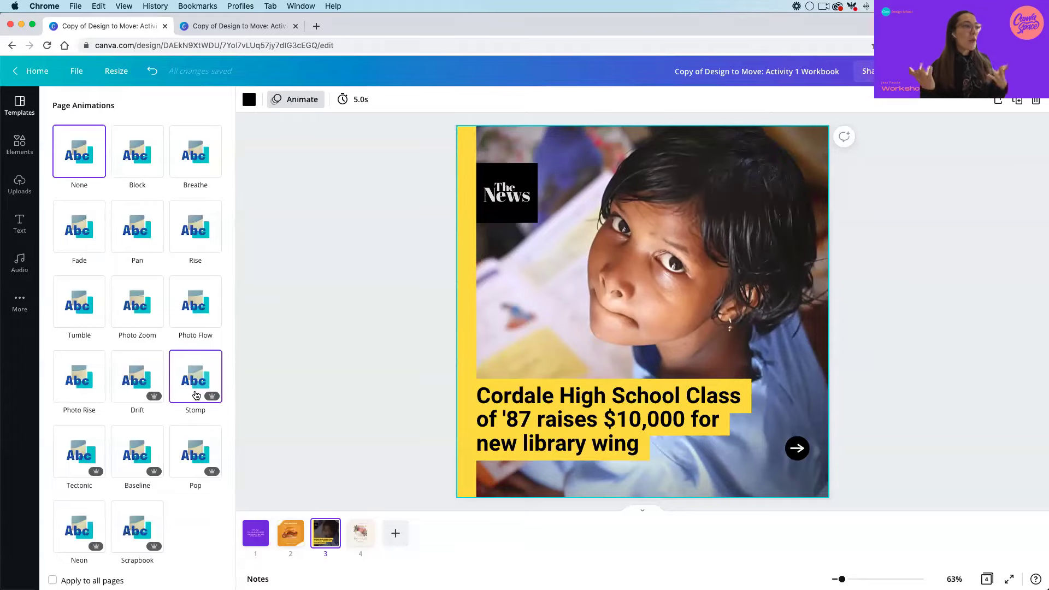
left_click(77, 389)
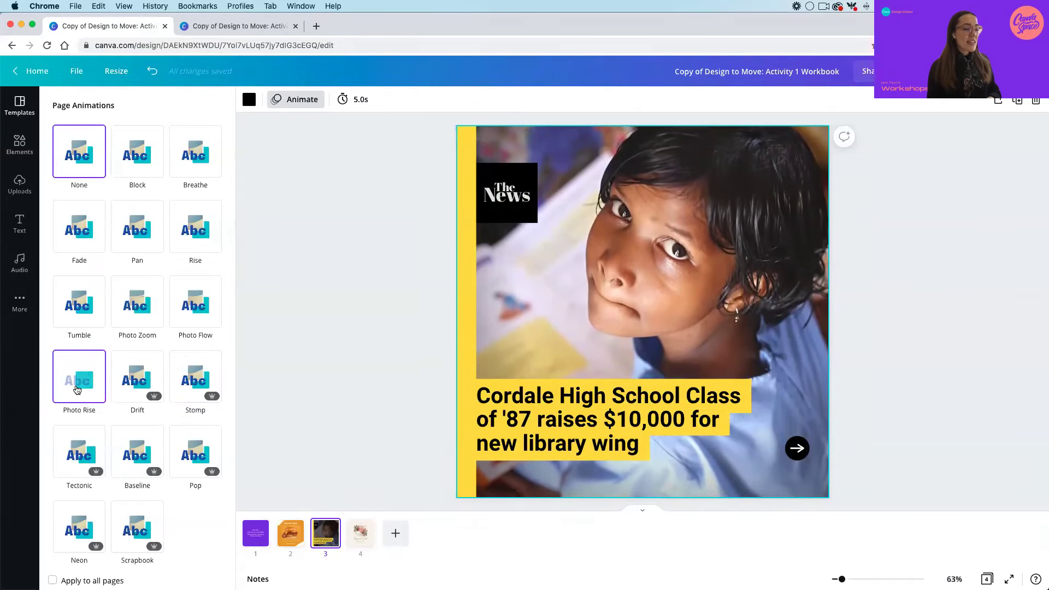
left_click(78, 389)
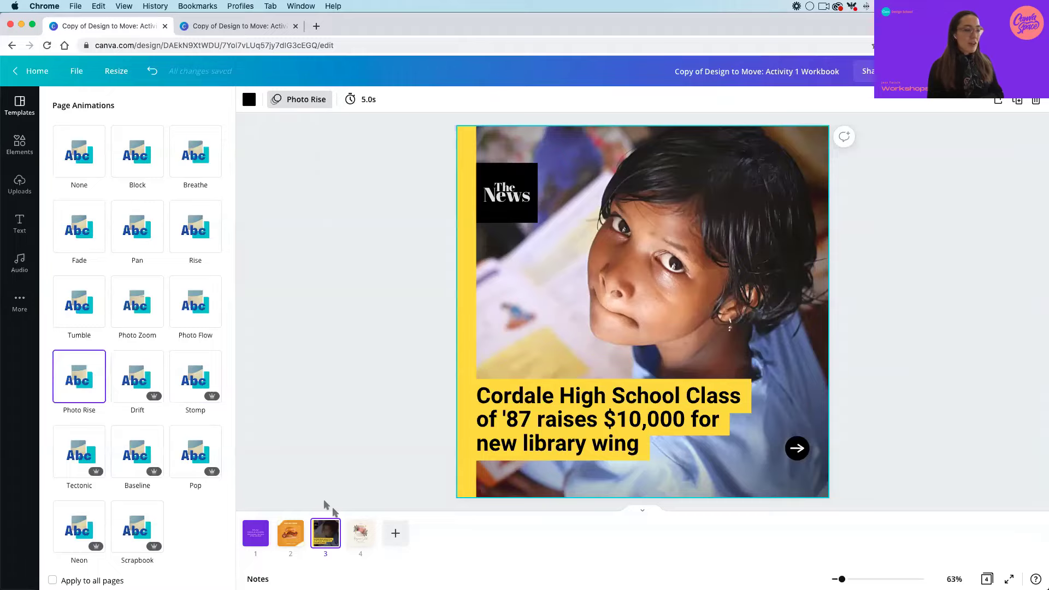
Preview the Rise and Pan animations on the baby announcement on page 4 and apply Breathe to the page.
left_click(353, 542)
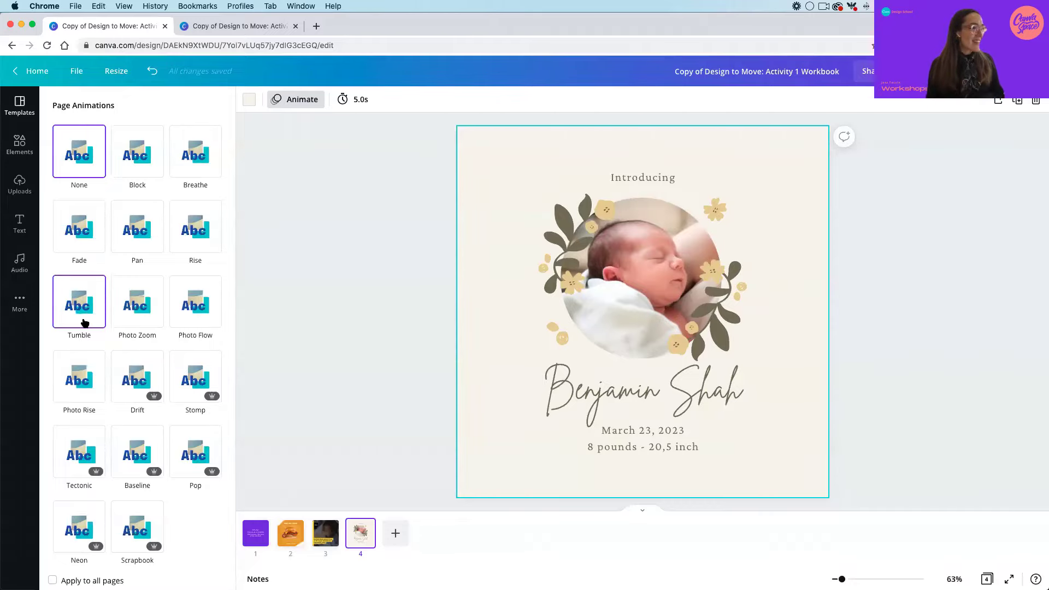
left_click(194, 228)
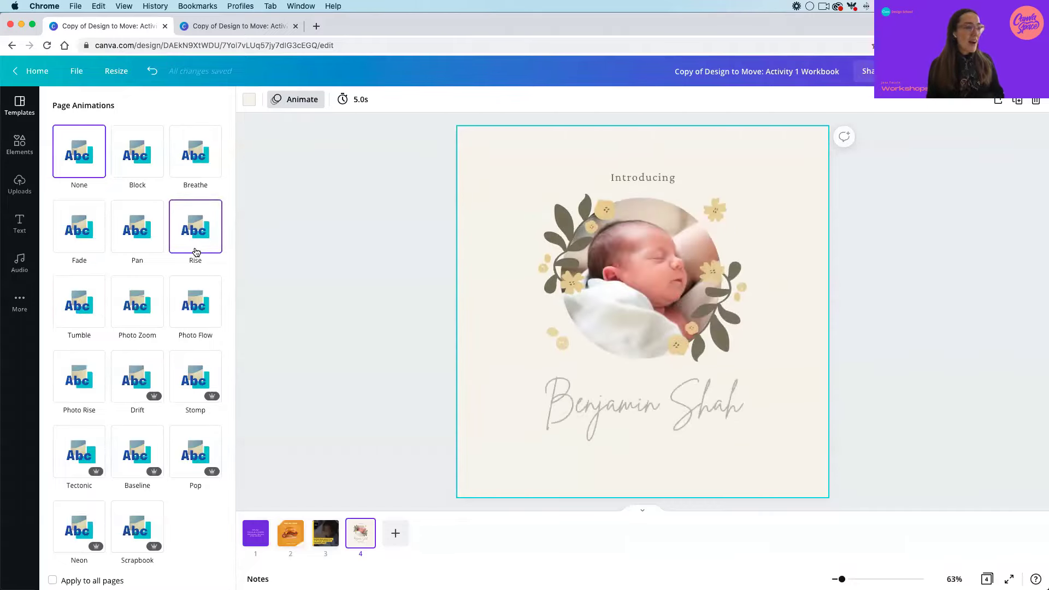
left_click(155, 246)
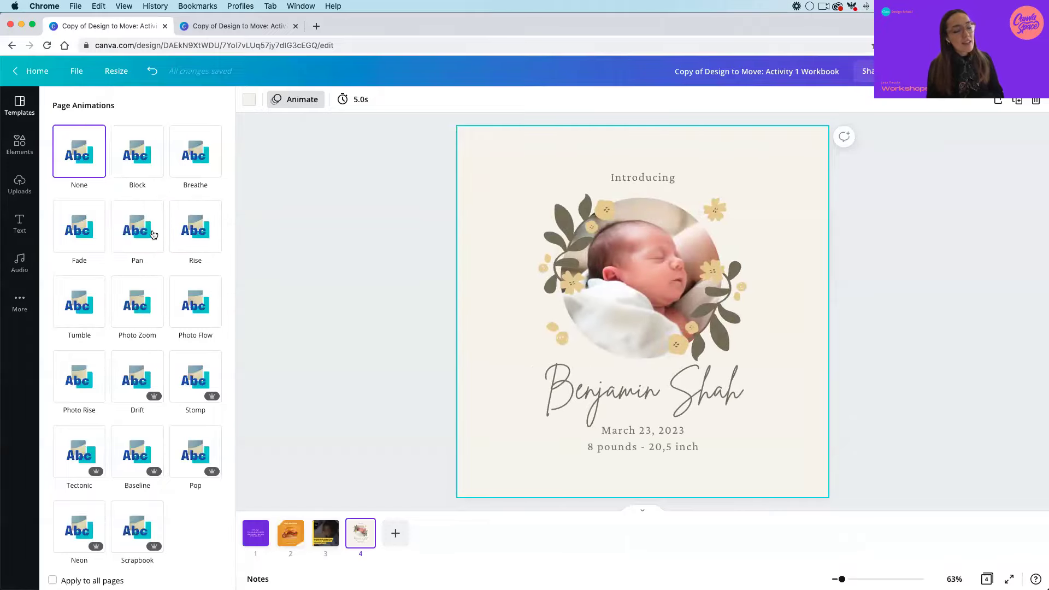
left_click(154, 234)
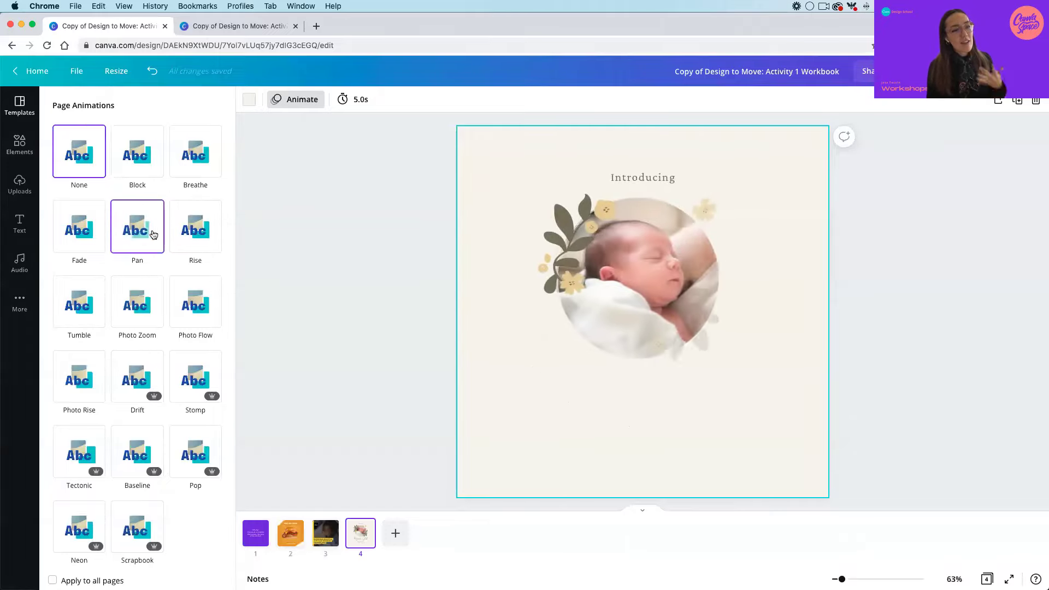
left_click(187, 179)
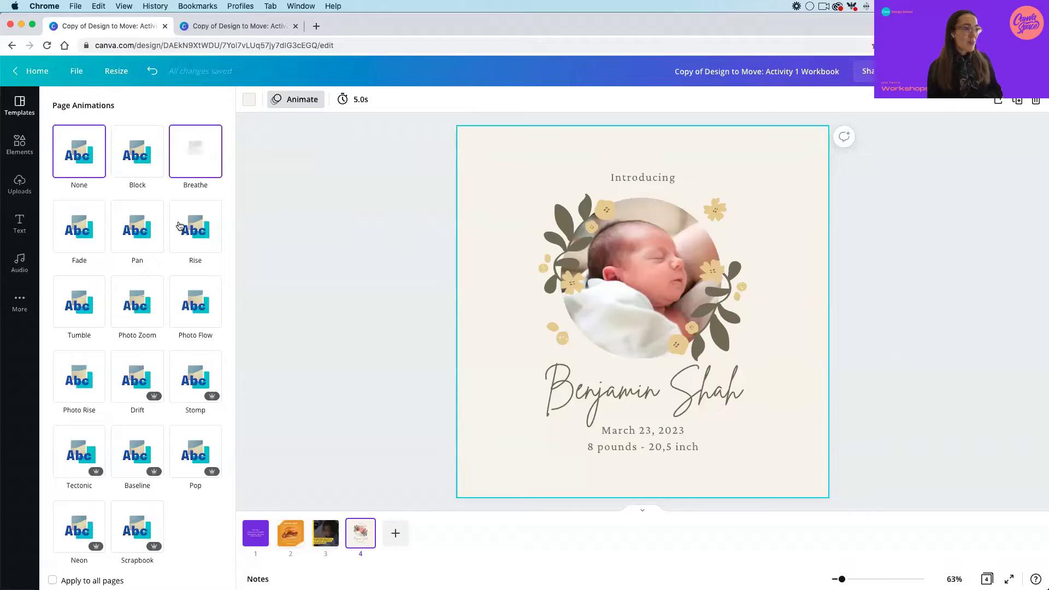
left_click(182, 175)
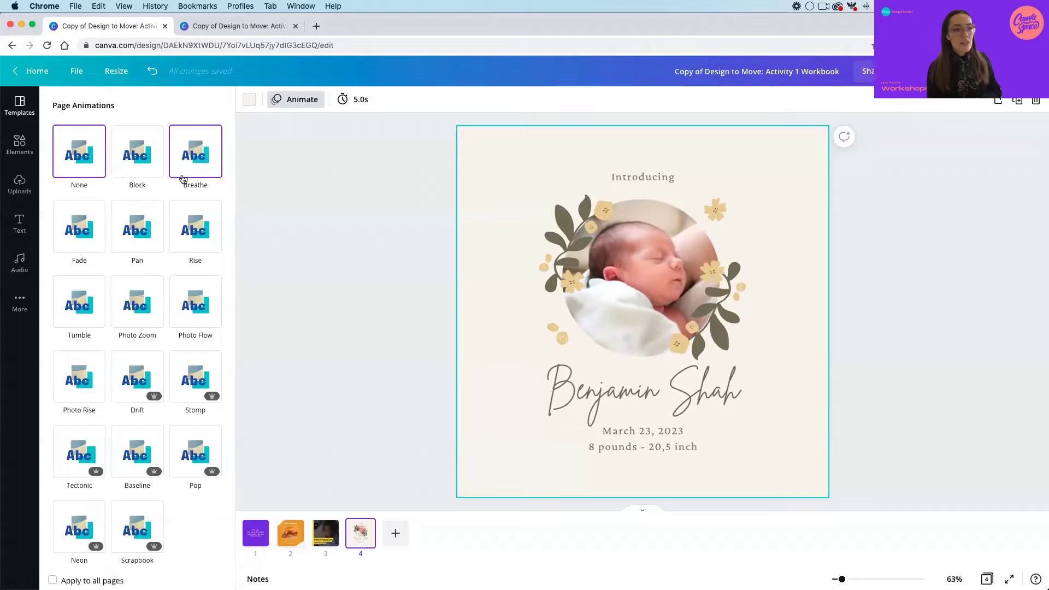
left_click(183, 179)
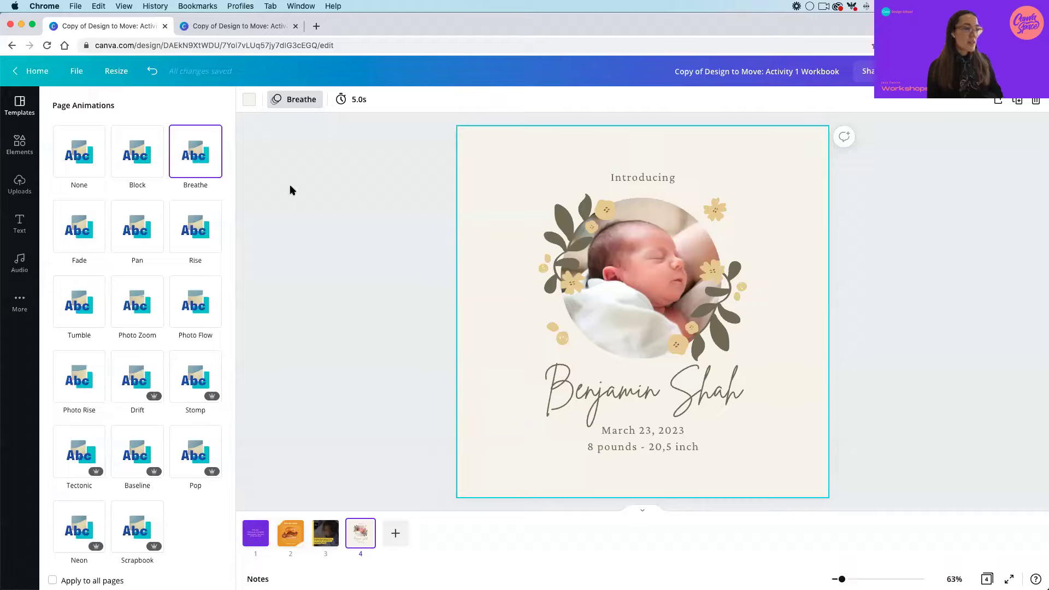
left_click(384, 224)
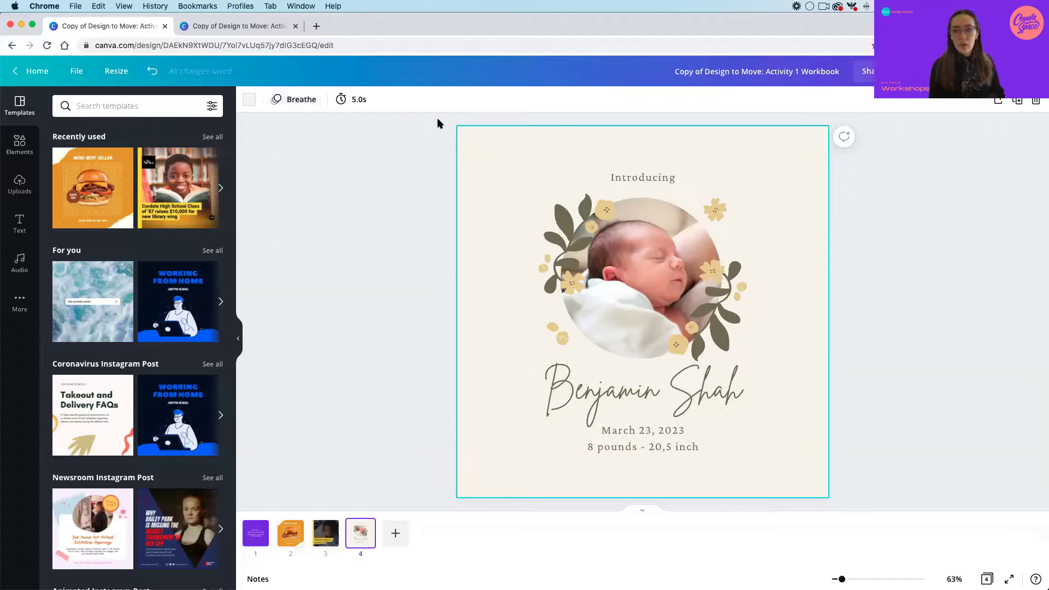
Review the animations chosen for the news post on page 3 and the burger post on page 2.
left_click(326, 539)
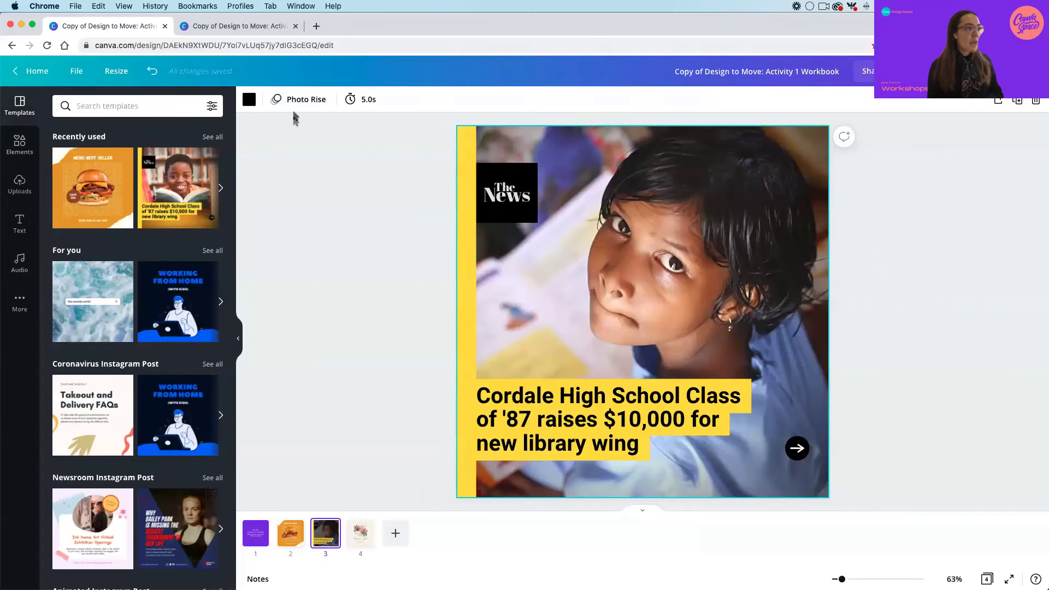
left_click(286, 543)
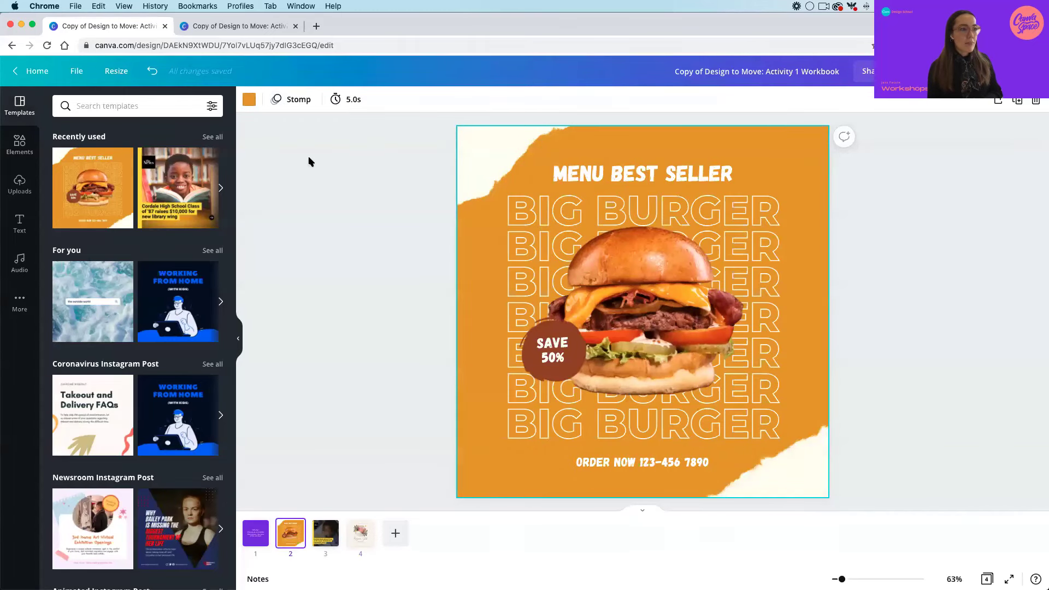
left_click(324, 532)
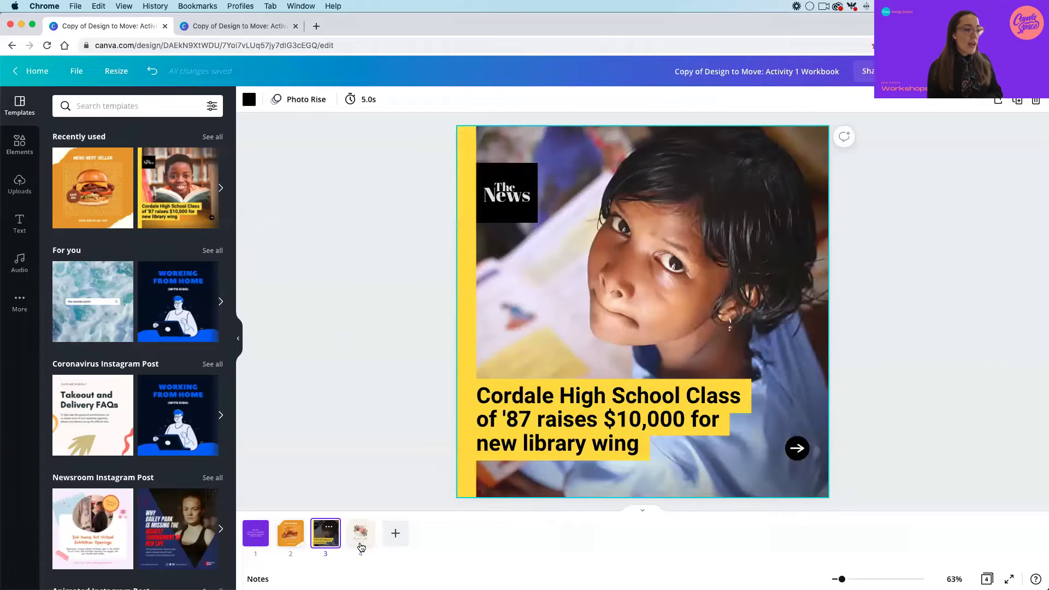
Play back the whole Activity 1 workbook from page 4 to review the page animations, then return to the editor.
left_click(361, 545)
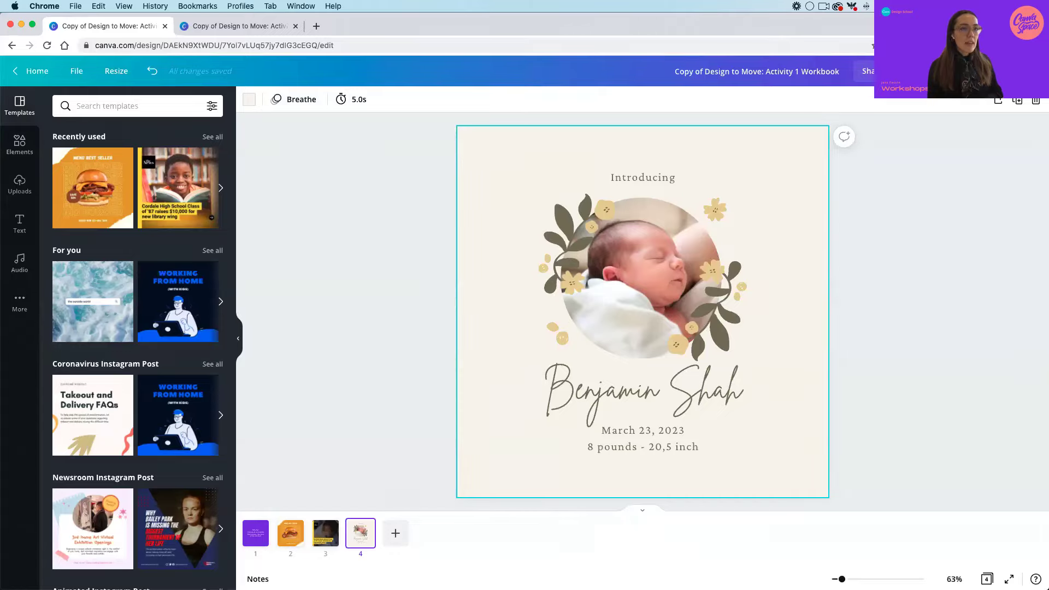
left_click(920, 71)
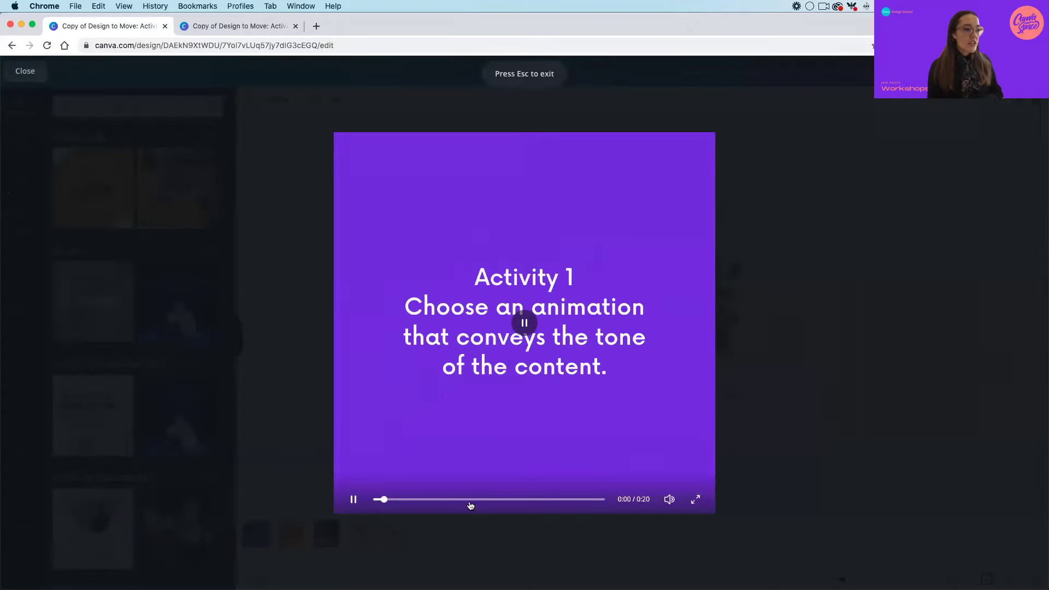
left_click_drag(446, 501, 424, 499)
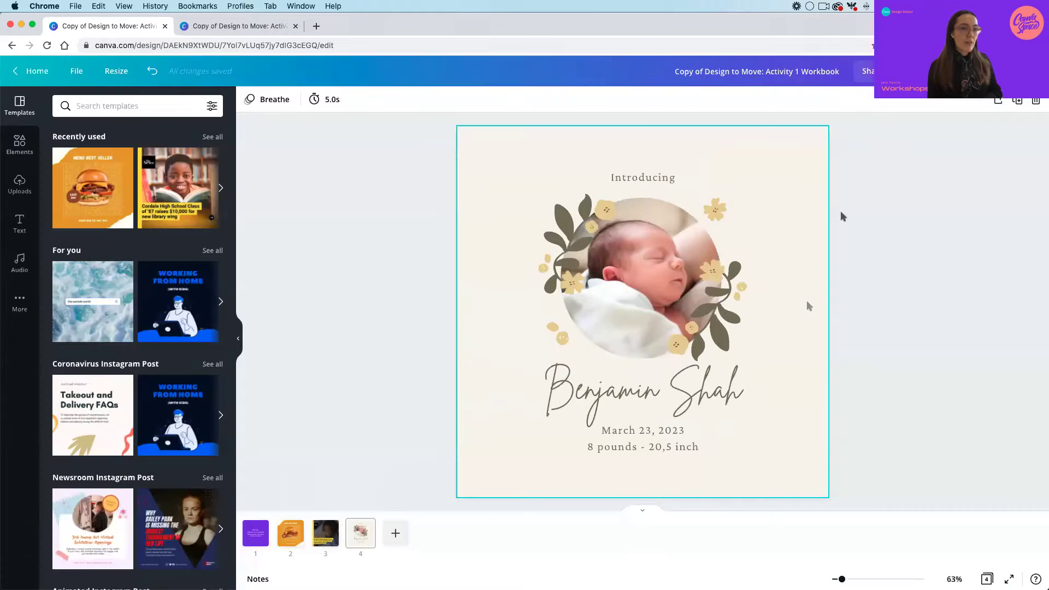
left_click(818, 348)
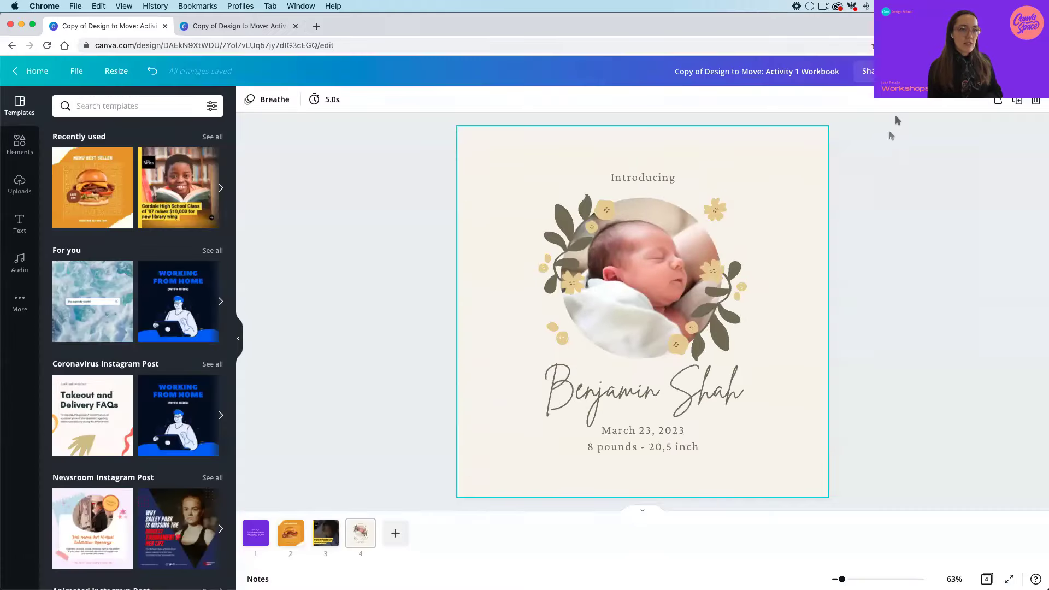
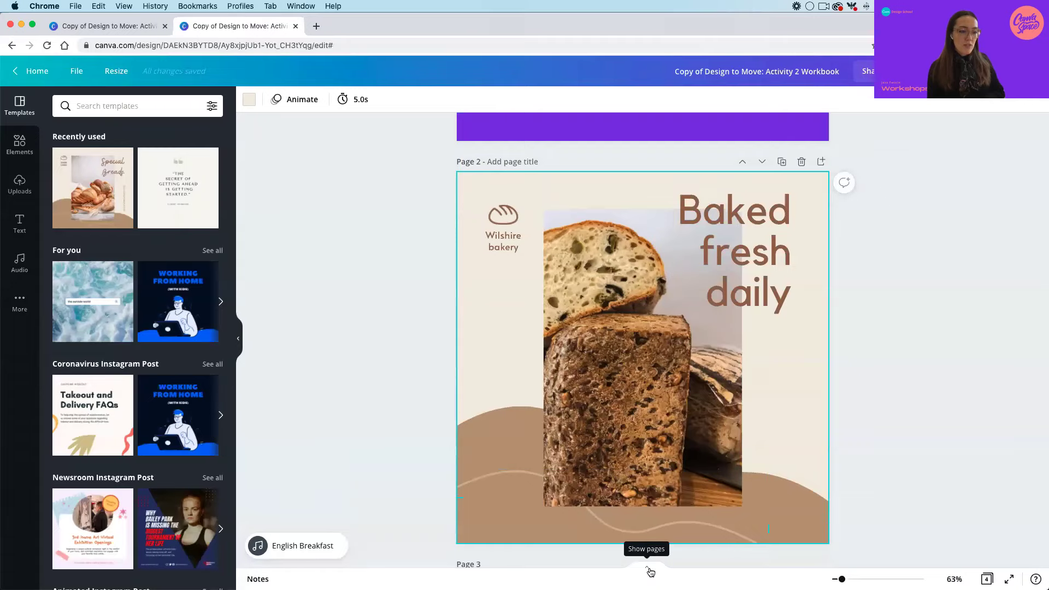
Show the page thumbnails of the Activity 2 workbook and preview the Fade and Rise page animations on the bakery post on page 2.
left_click(650, 571)
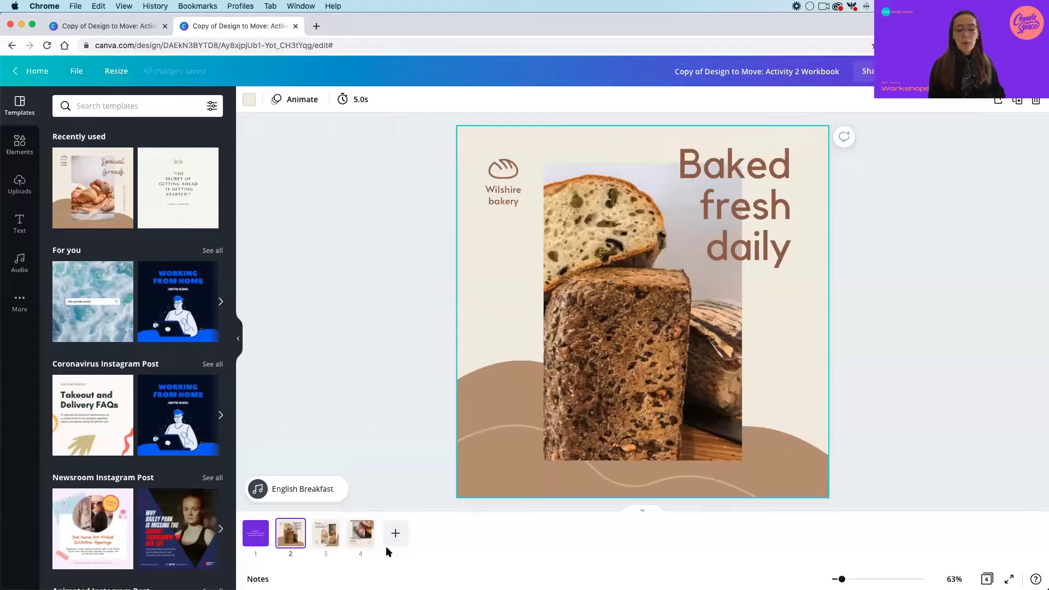
left_click(295, 102)
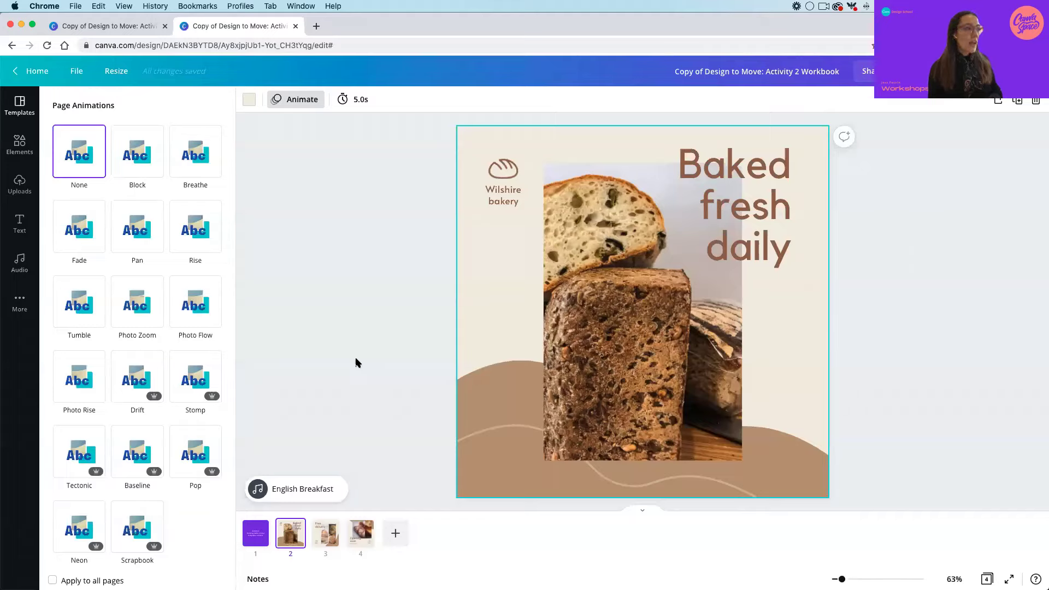
left_click(68, 242)
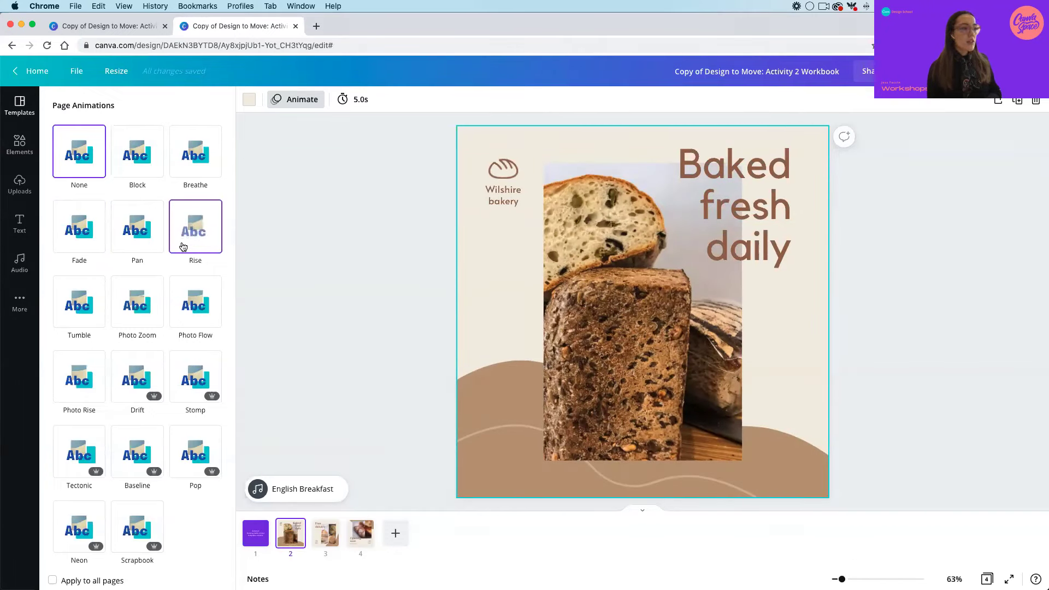
left_click(183, 246)
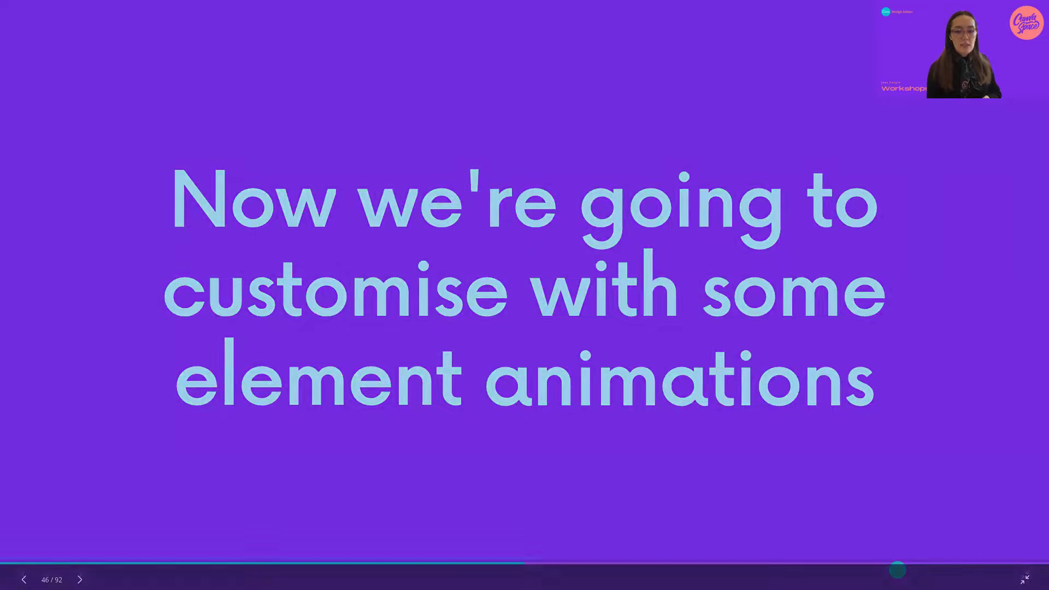
key("Right")
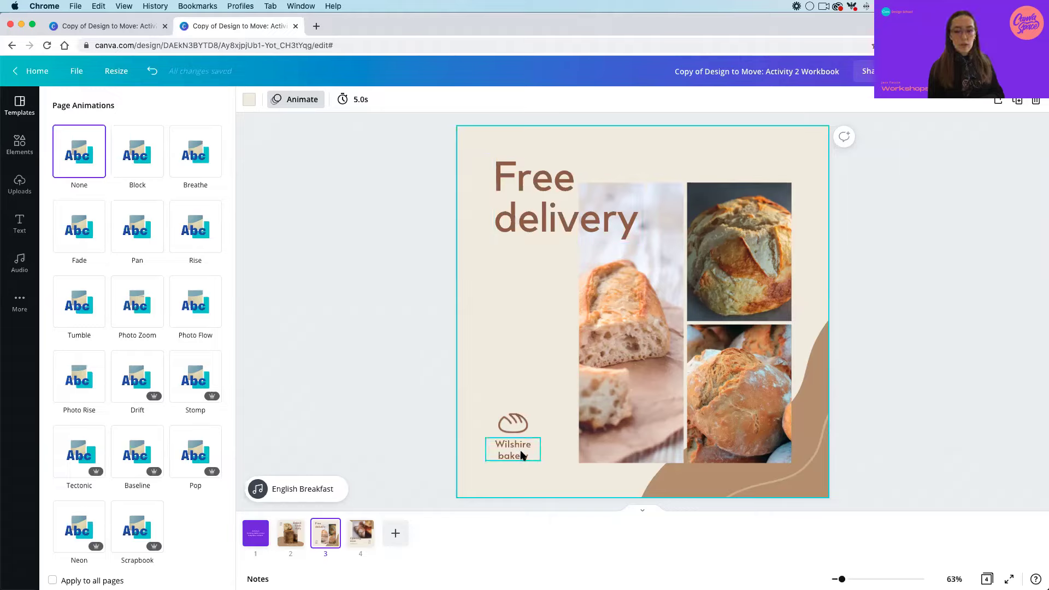
left_click(19, 145)
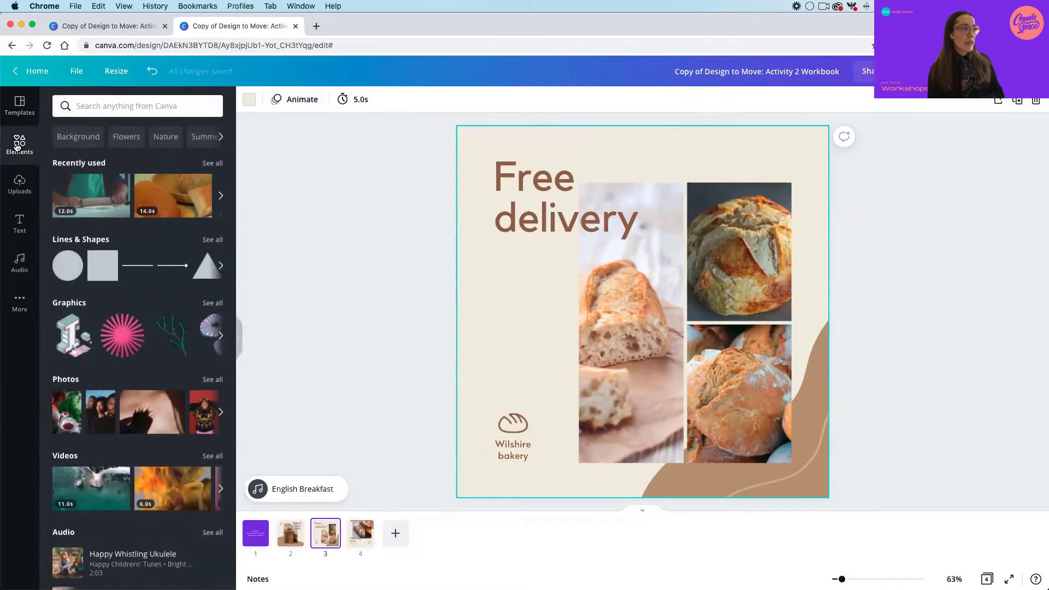
left_click(20, 106)
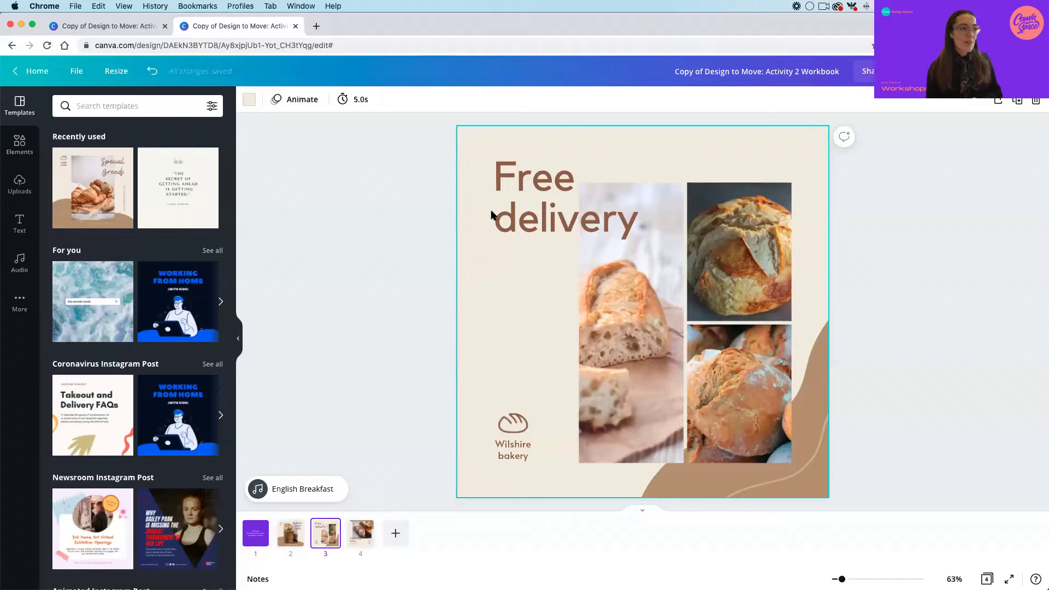
Check which animation is applied to the heading, the photo grid and the bread logo on page 3.
left_click(550, 221)
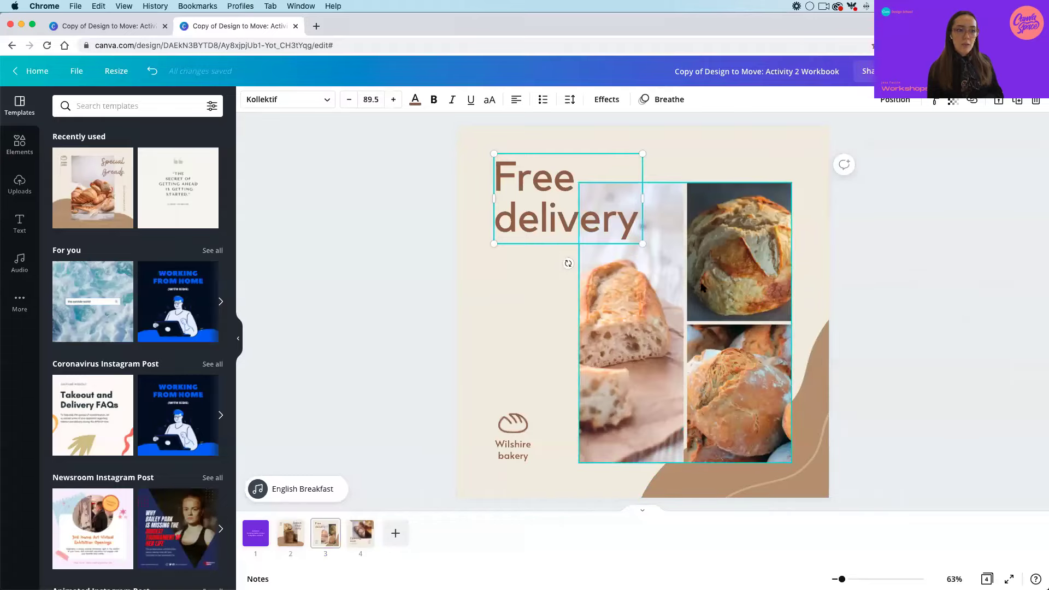
left_click(622, 345)
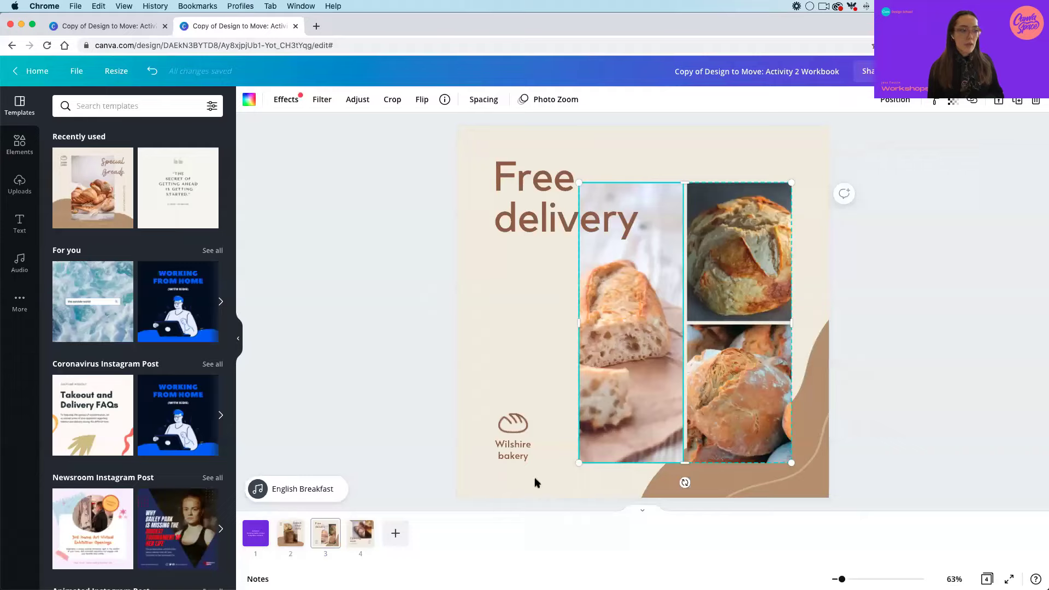
left_click(515, 431)
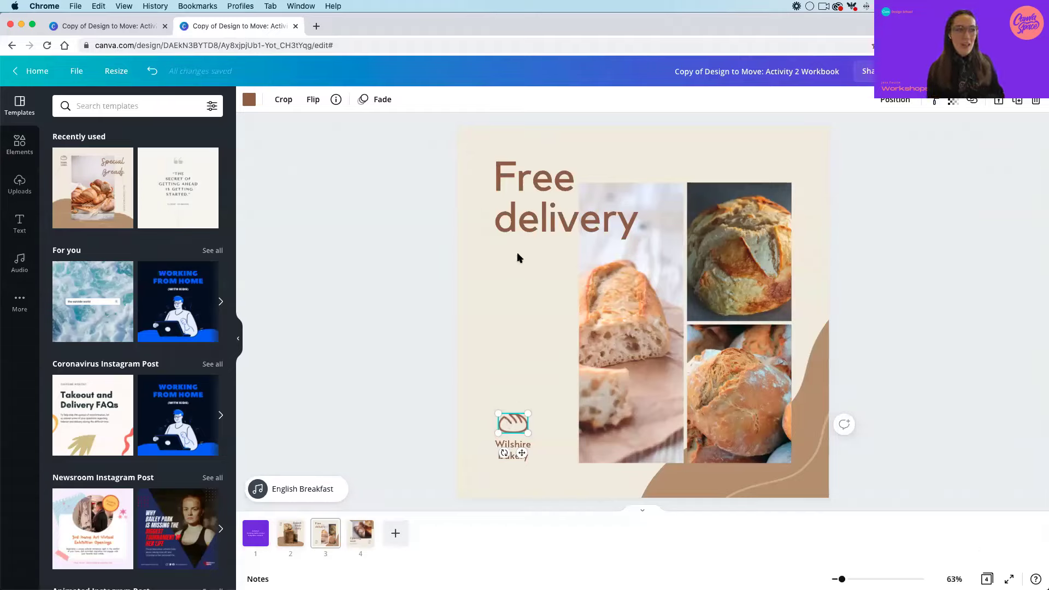
Compare the page animations and text animations offered for the "Free delivery" heading on page 3.
left_click(513, 224)
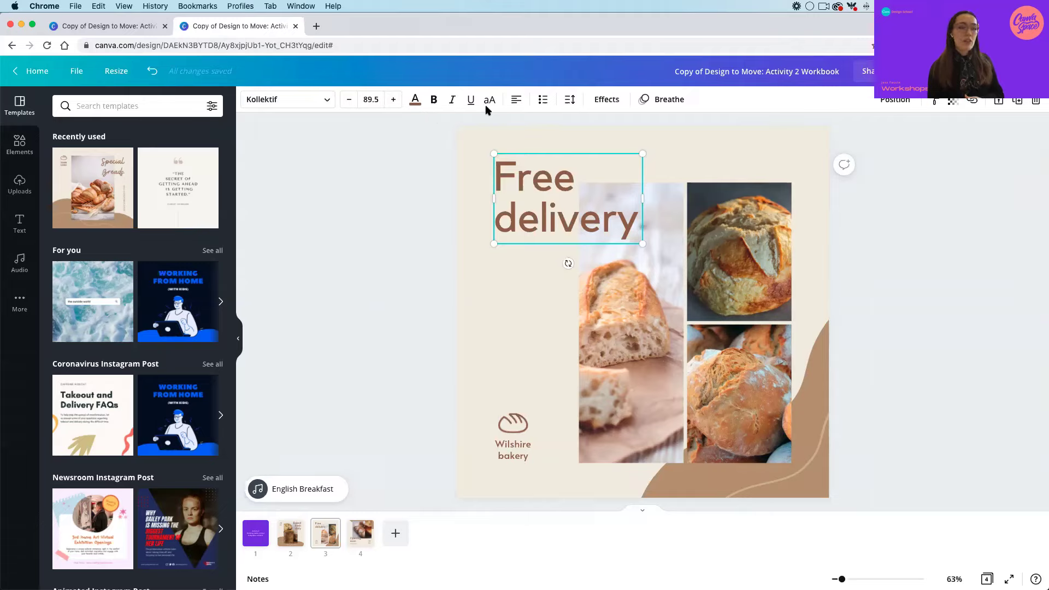
left_click(655, 105)
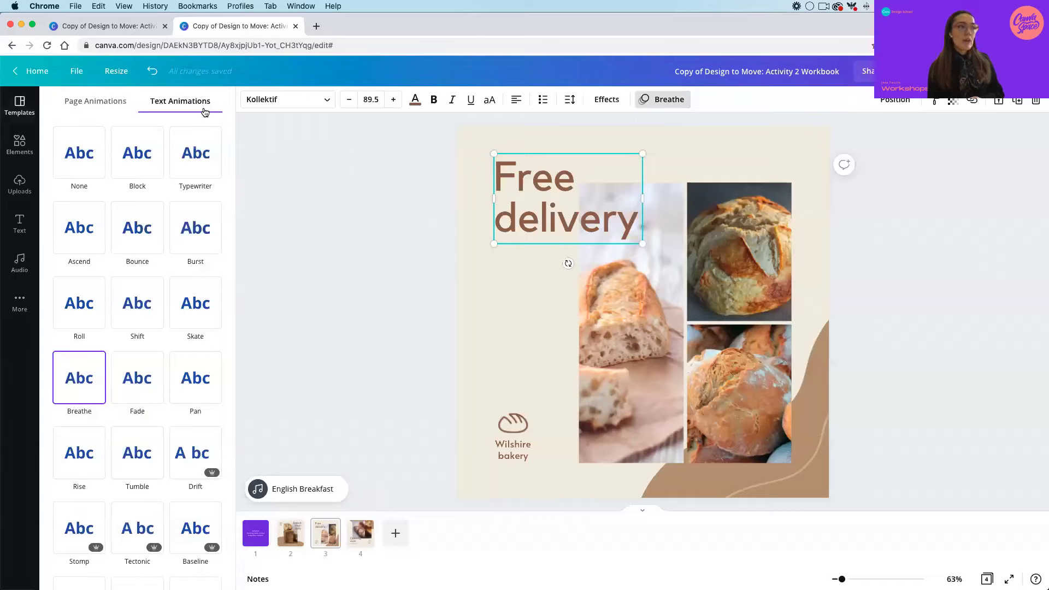
left_click(121, 110)
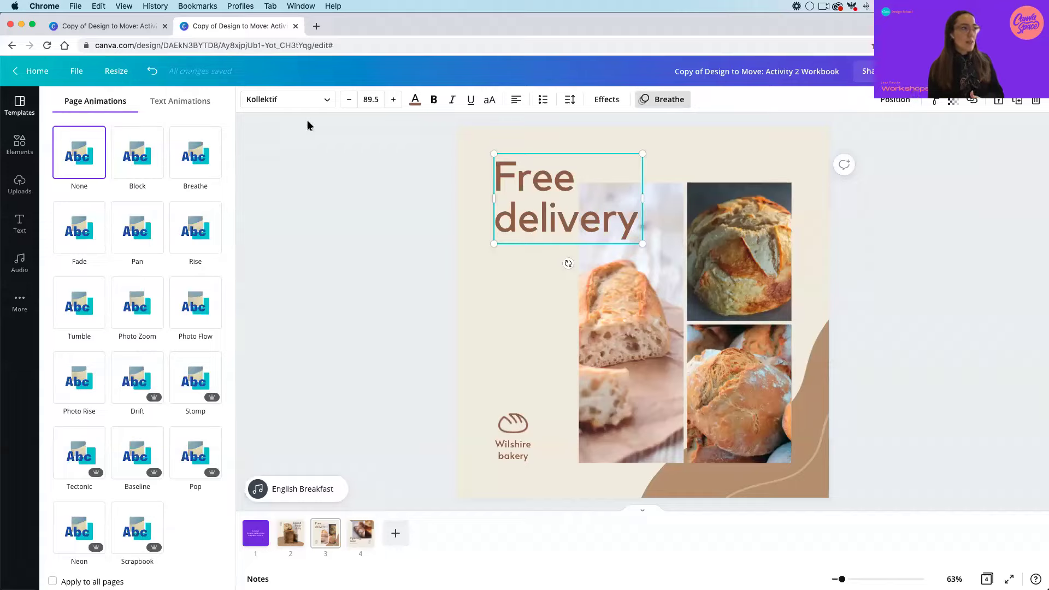
left_click(192, 108)
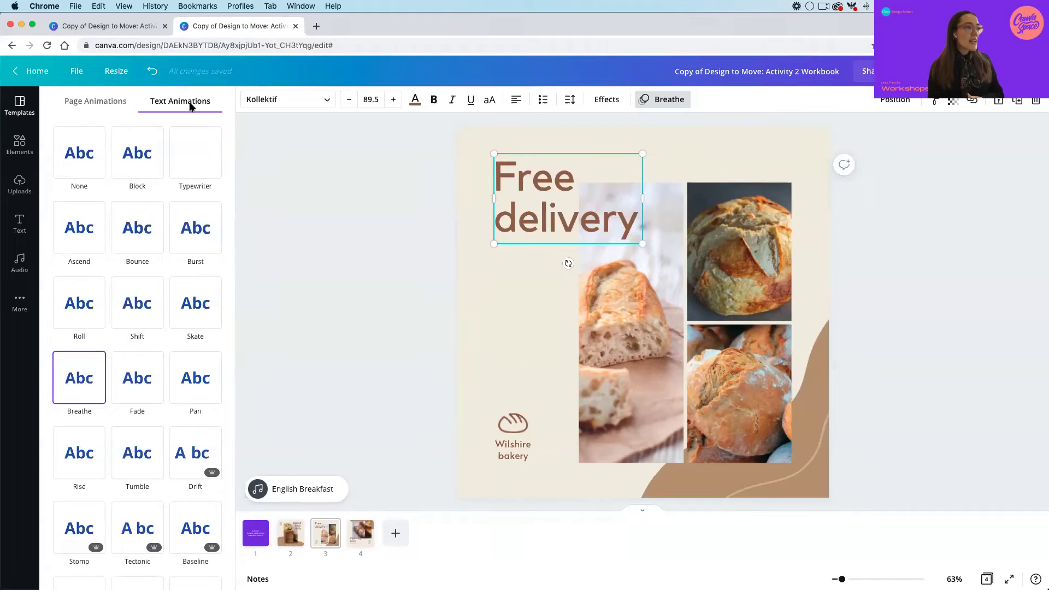
scroll(169, 267, "down", 3)
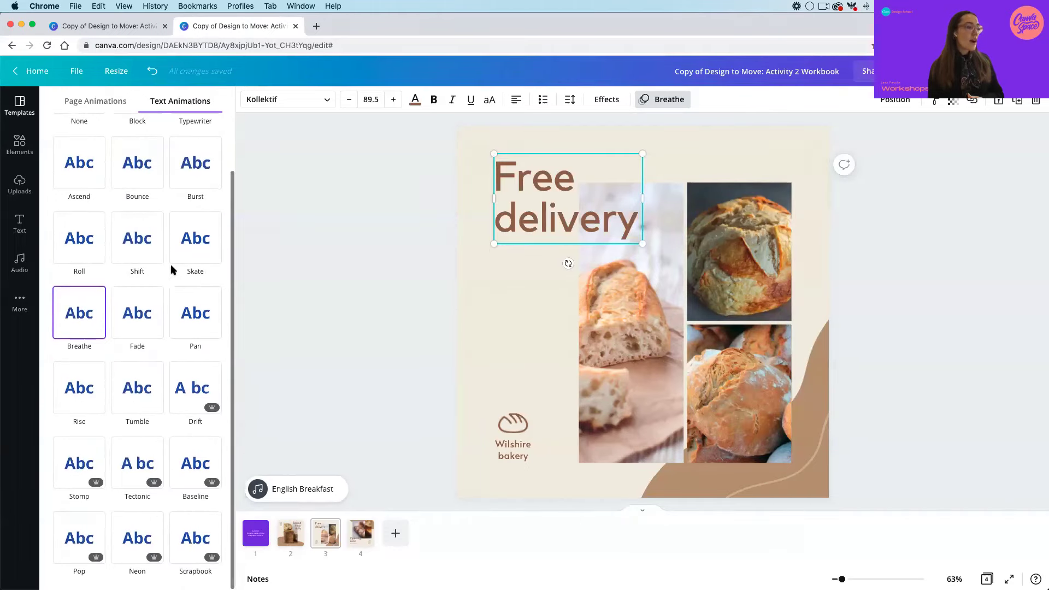
scroll(169, 272, "up", 3)
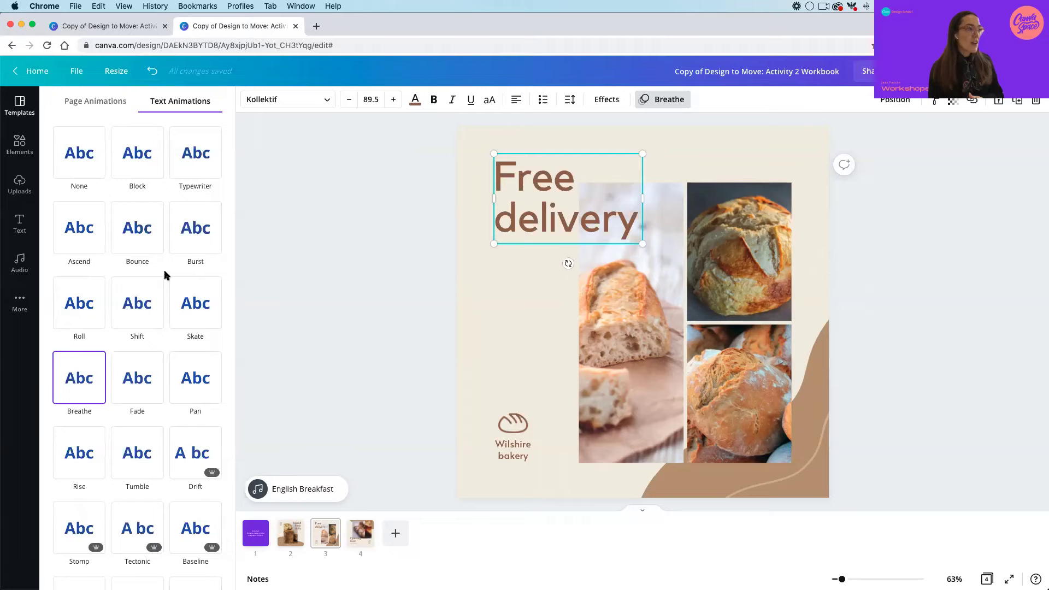
scroll(167, 275, "down", 1)
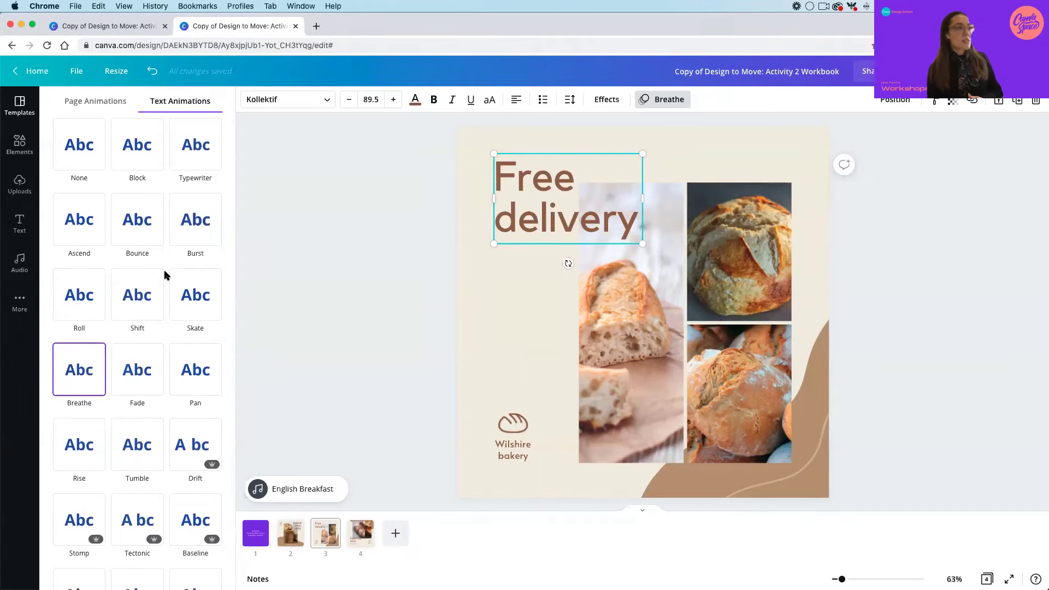
scroll(165, 275, "up", 1)
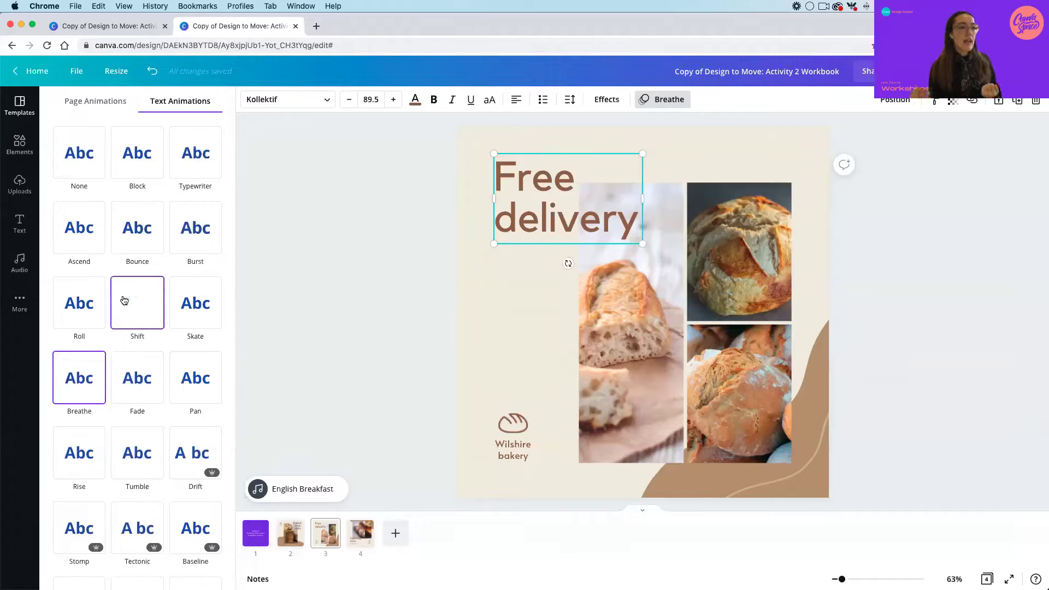
Preview other text animations on the "Free delivery" heading and apply Shift to it.
left_click(188, 239)
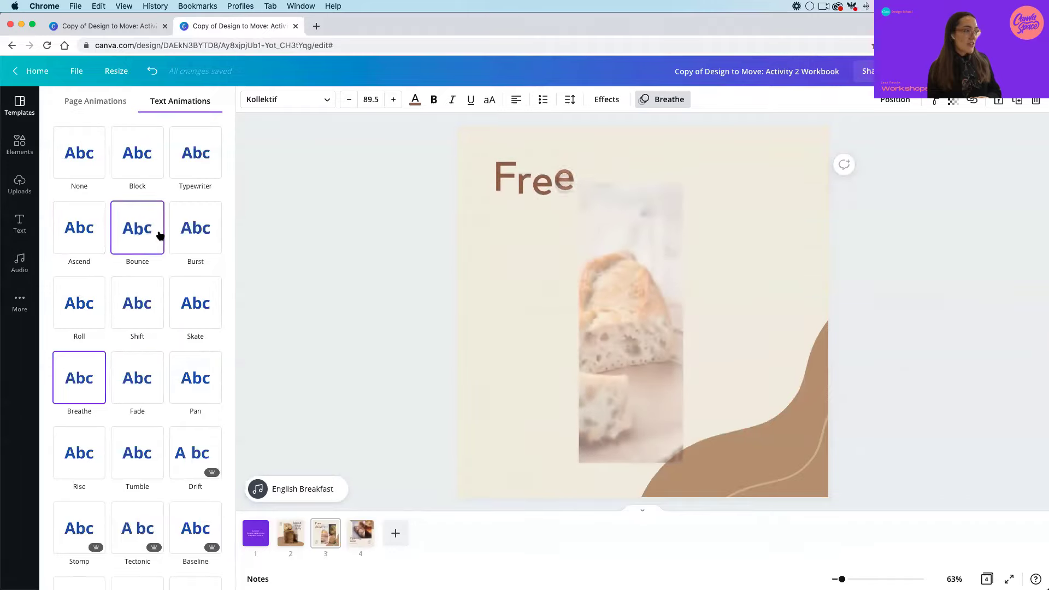
left_click(129, 310)
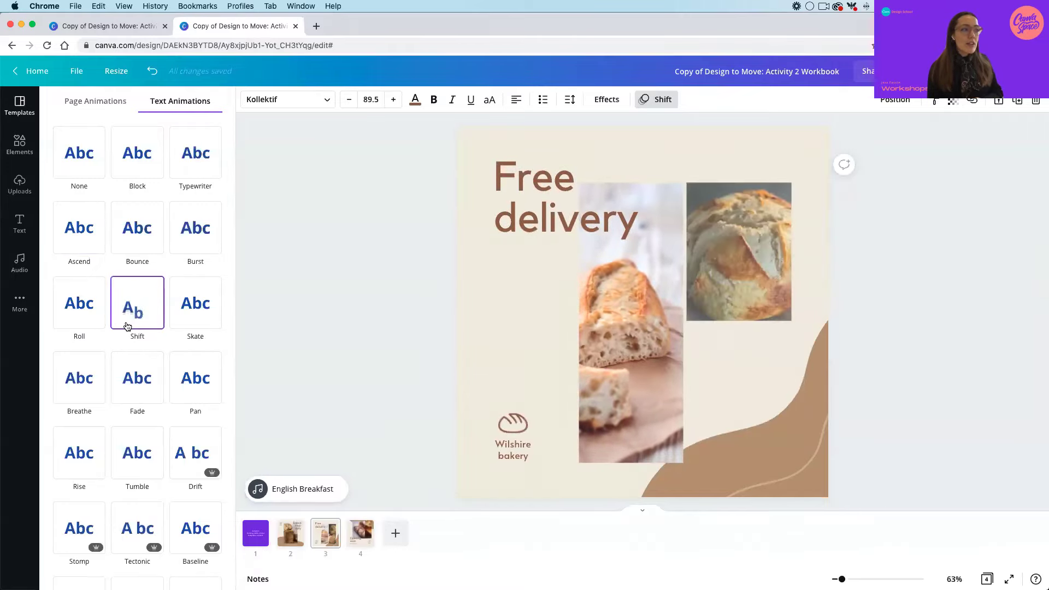
left_click(503, 197)
left_click(158, 321)
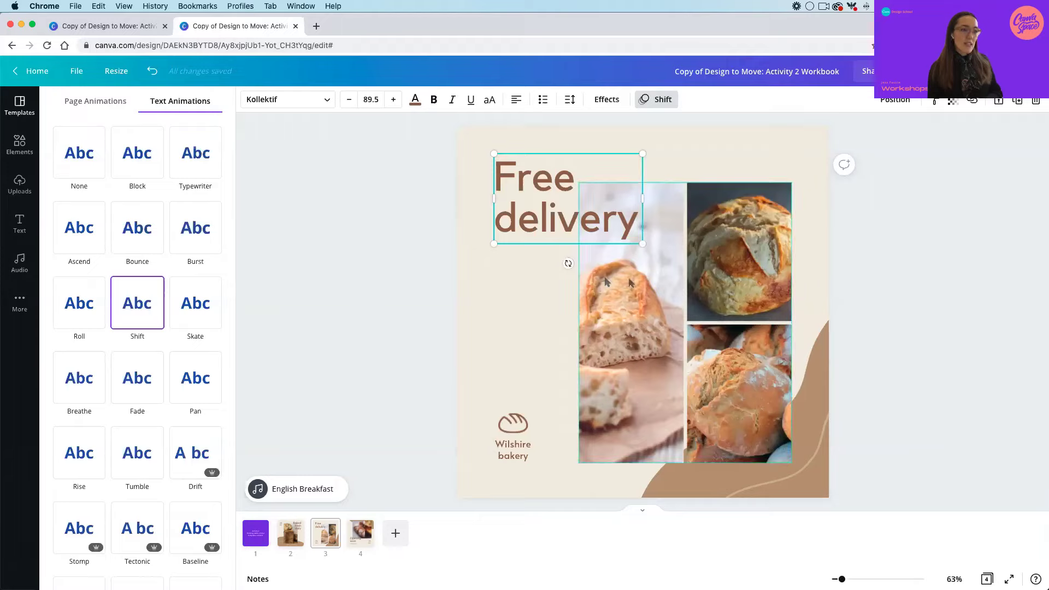
Review the Photo Zoom animation on the photo grid against the animations of the heading and bakery name on page 3.
left_click(647, 283)
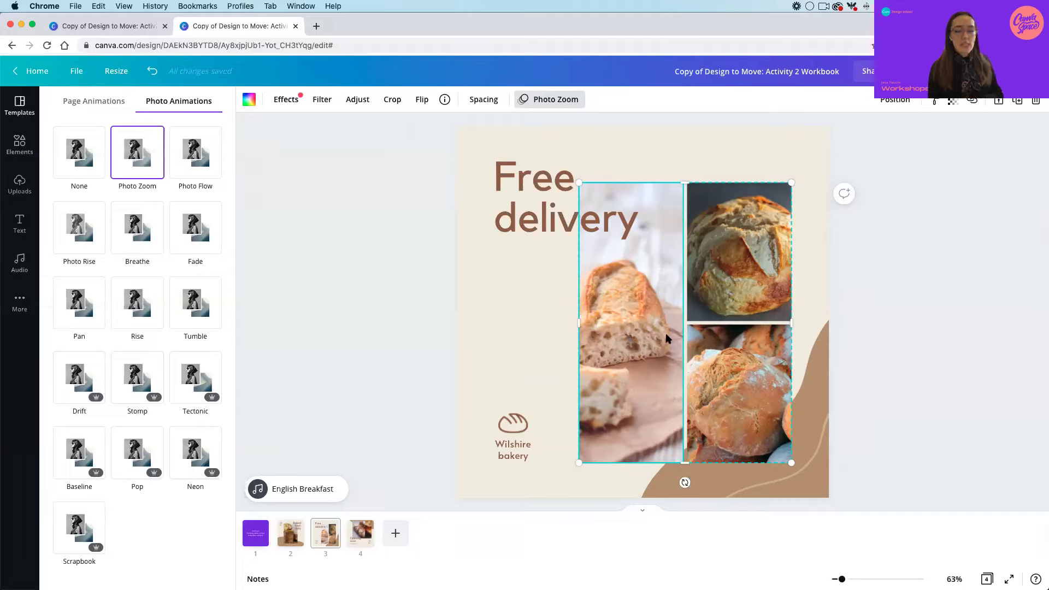
left_click(136, 152)
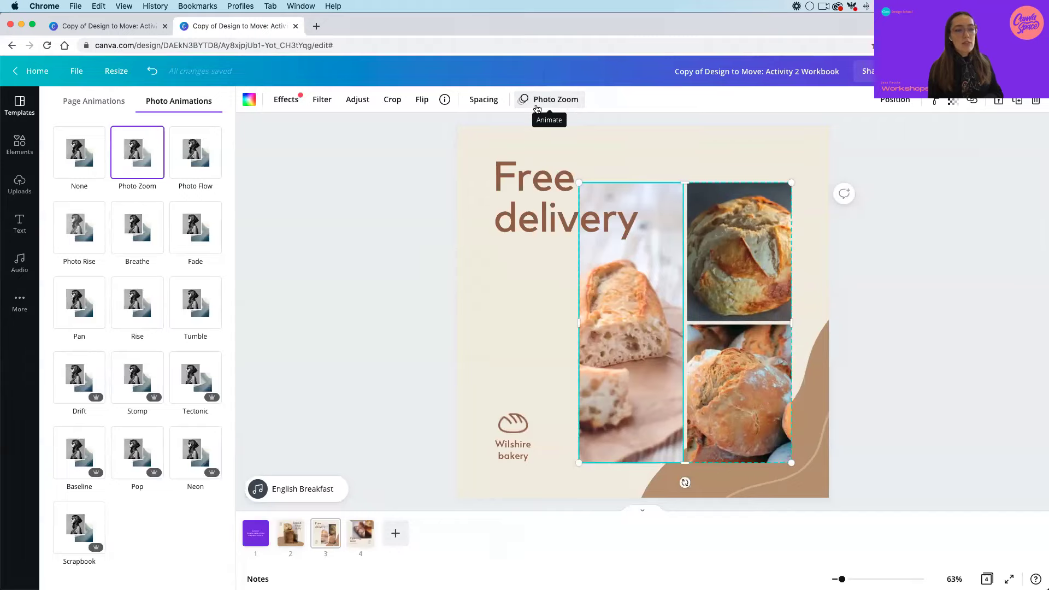
left_click(519, 223)
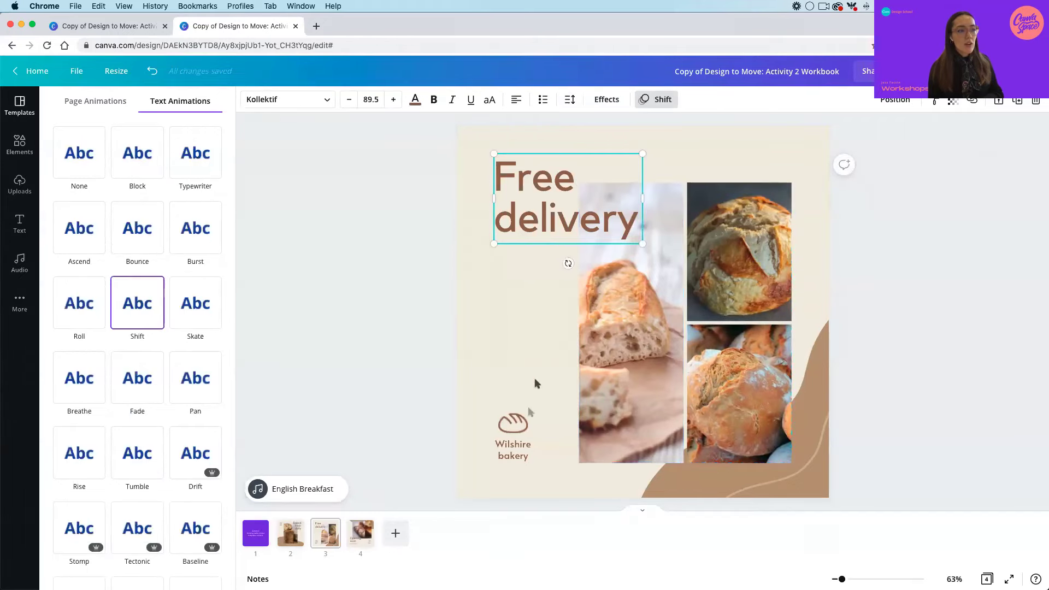
left_click(514, 445)
left_click(674, 404)
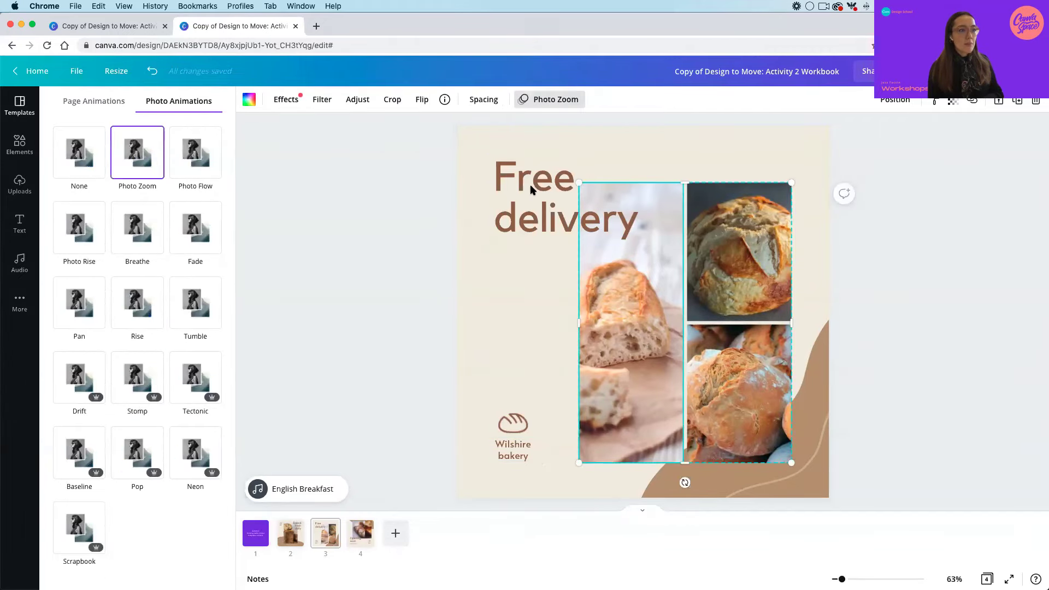
left_click(534, 183)
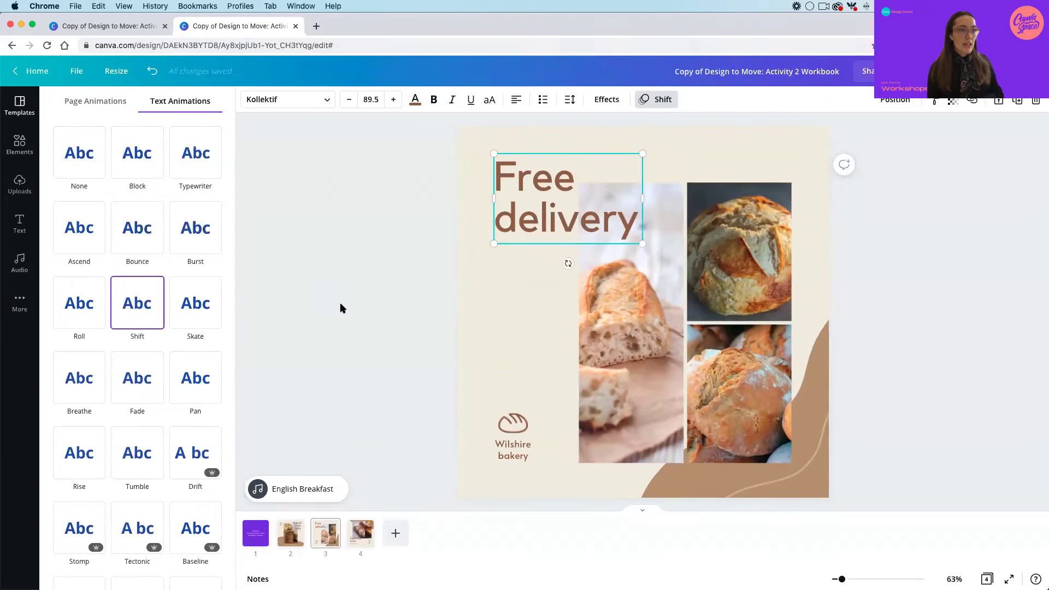
Reopen the animation options for the photo grid and compare its photo animations with the heading's text animations.
key("Escape")
left_click(662, 315)
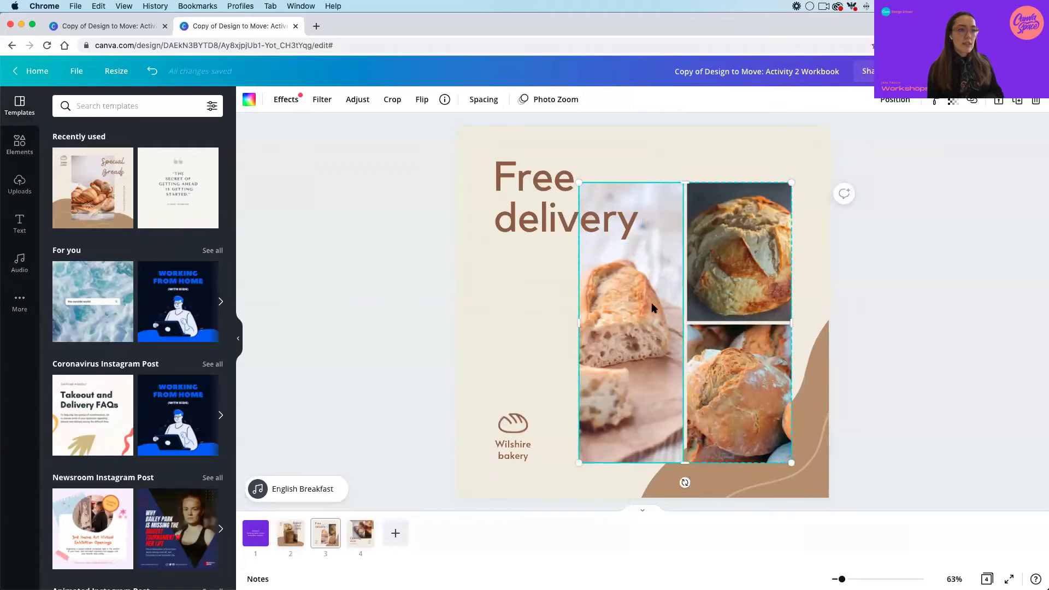
left_click(545, 100)
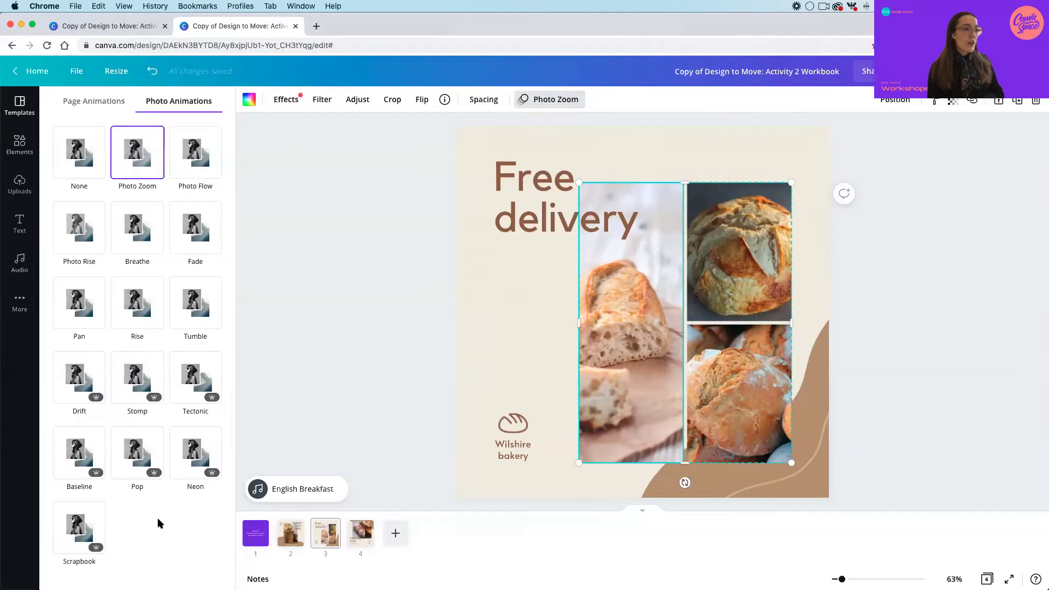
left_click(547, 223)
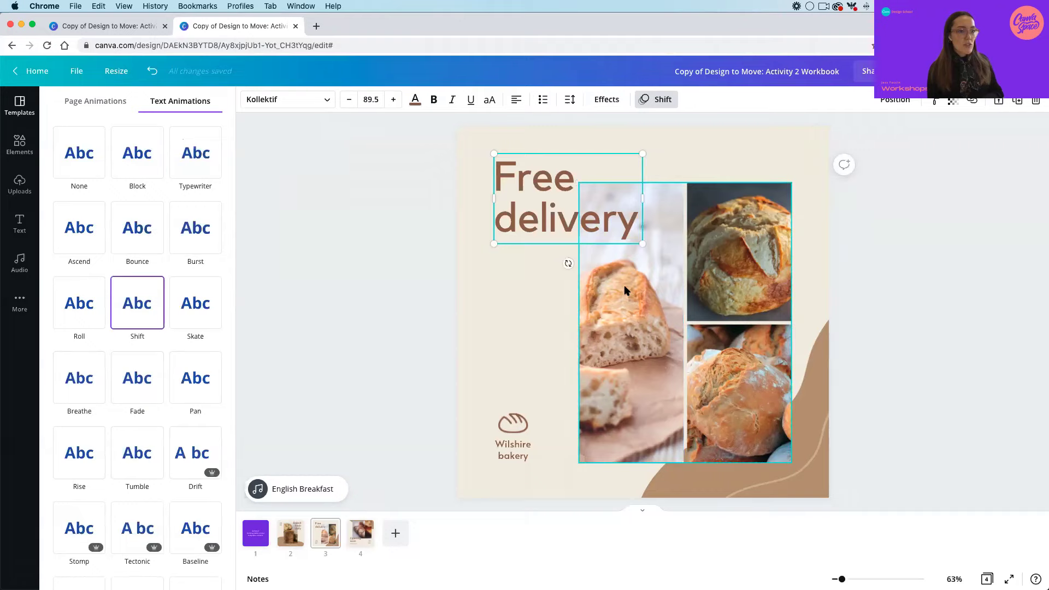
left_click(624, 285)
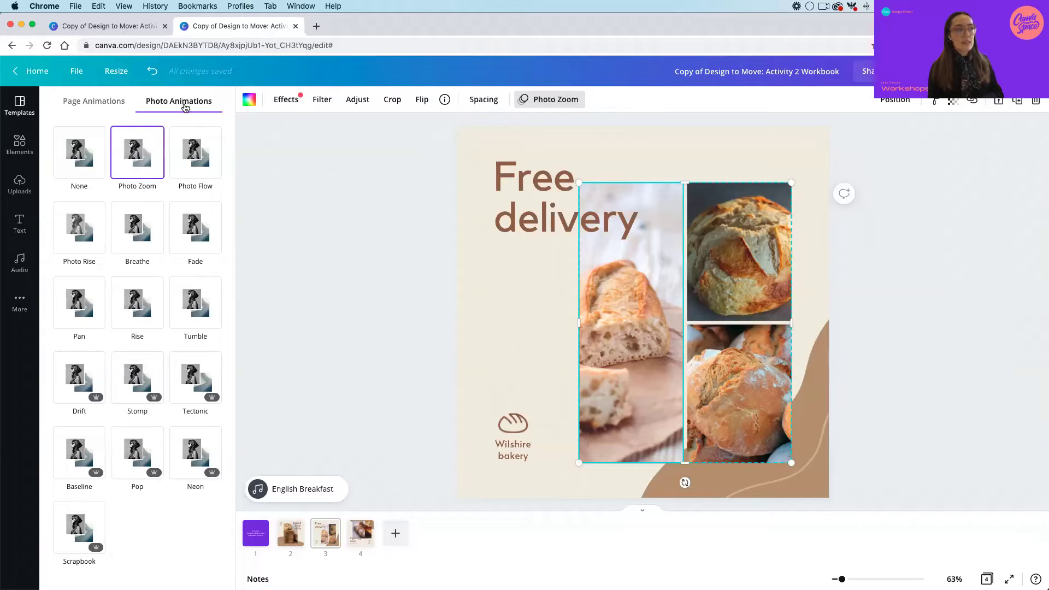
Review the page and photo animations for the photo grid, and compare the animations of the Wilshire bakery name and bread icon.
left_click(99, 102)
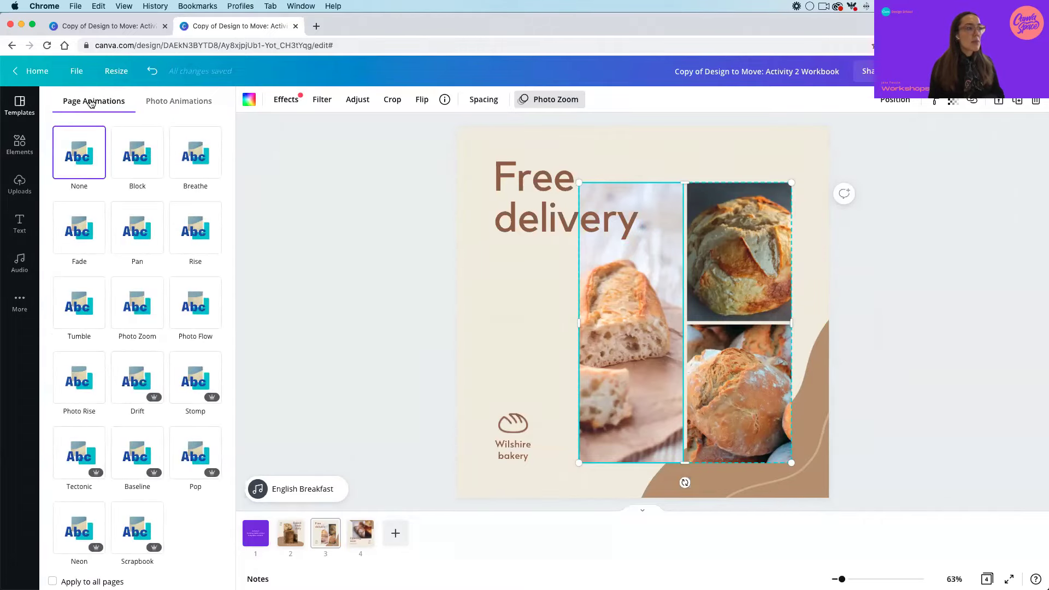
left_click(162, 103)
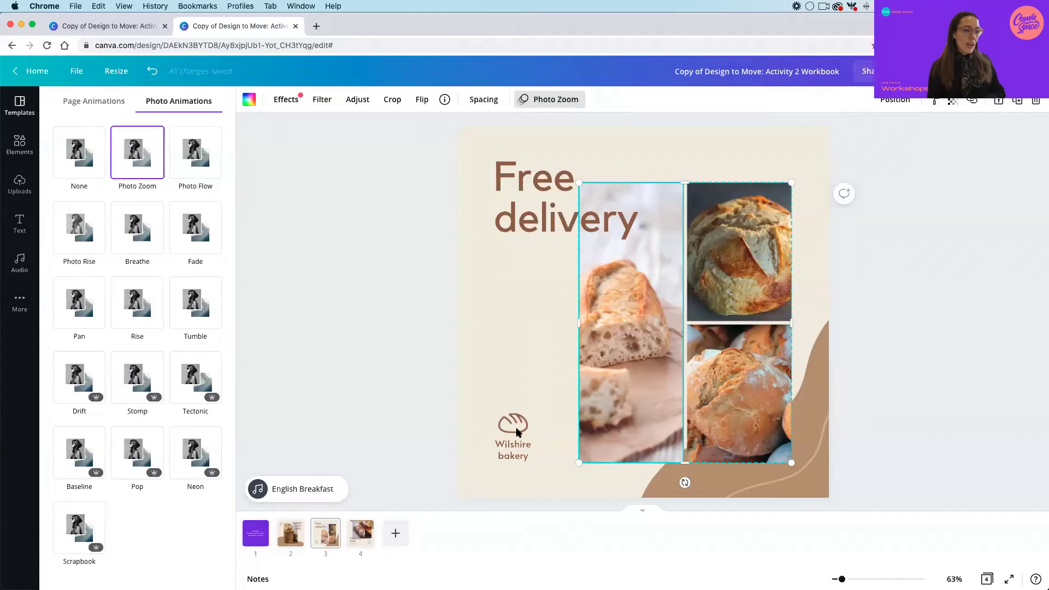
left_click(524, 461)
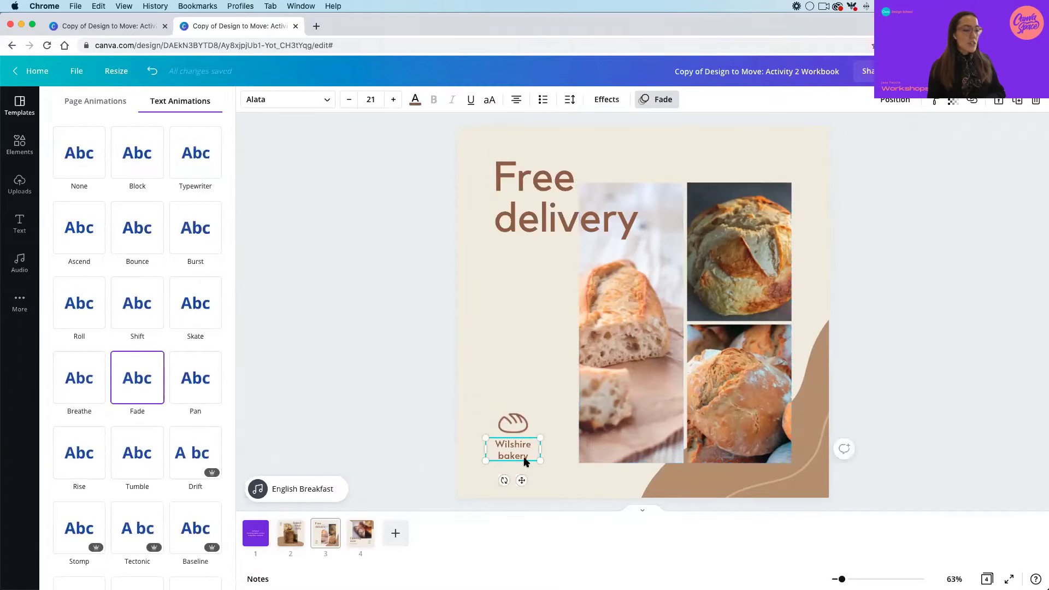
left_click(510, 427)
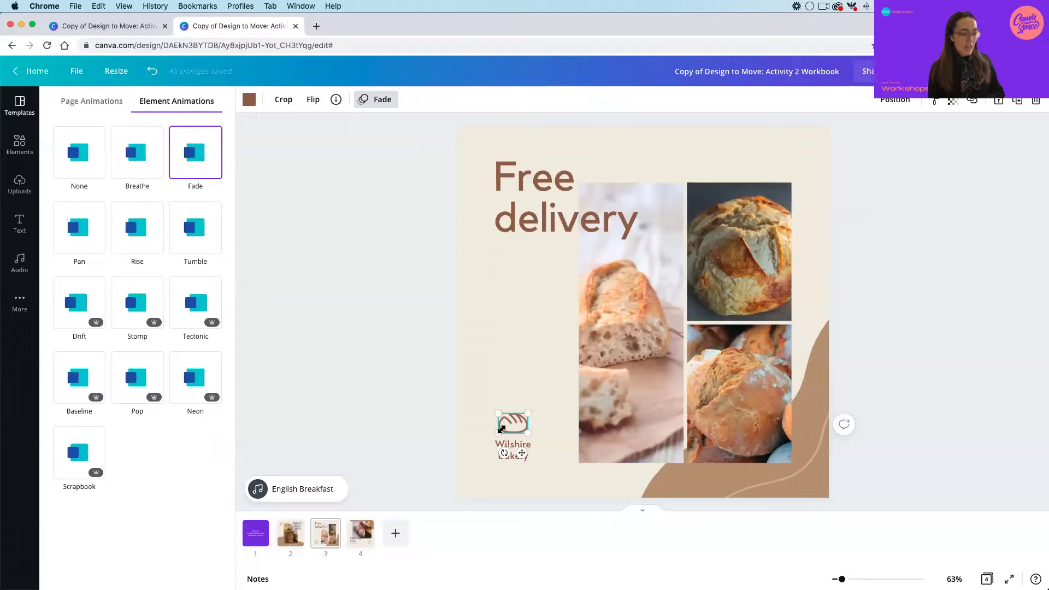
left_click(535, 452)
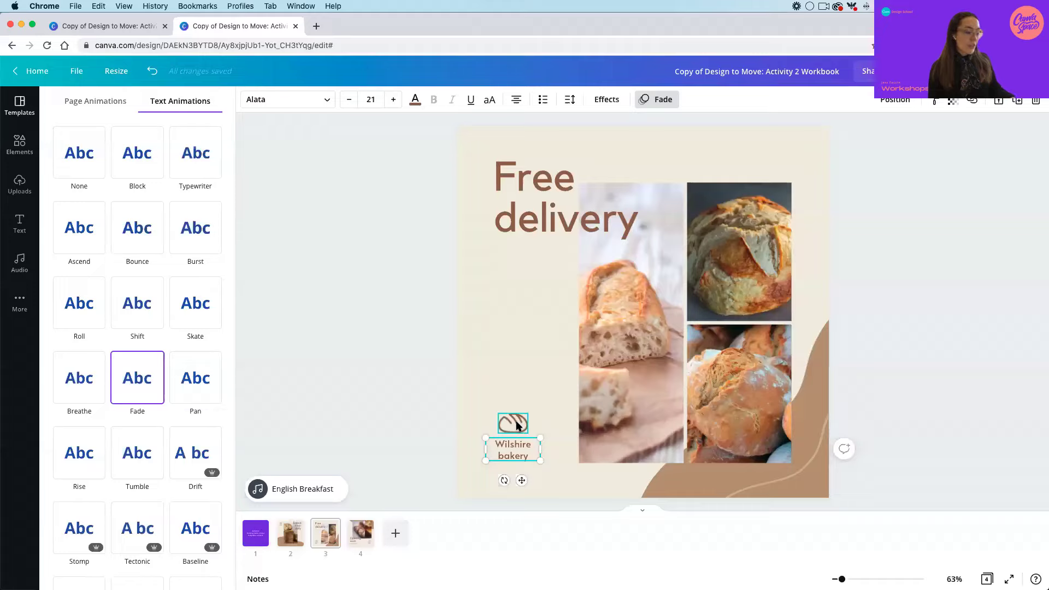
Try selecting the bread icon and bakery name together, both as an area and one by one.
left_click_drag(474, 399, 553, 470)
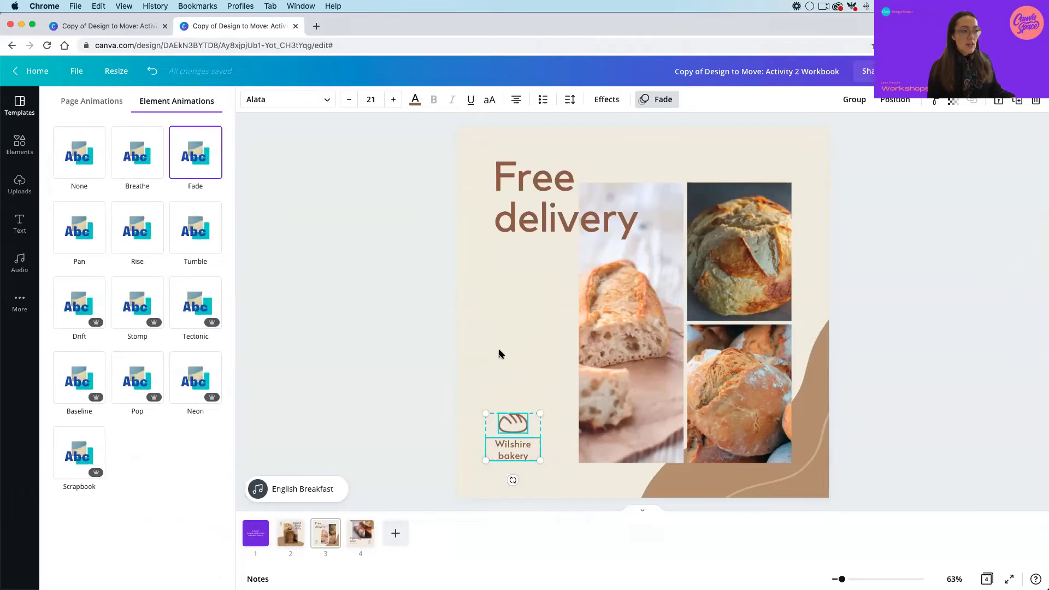
left_click(511, 422)
left_click(513, 378)
left_click(513, 424)
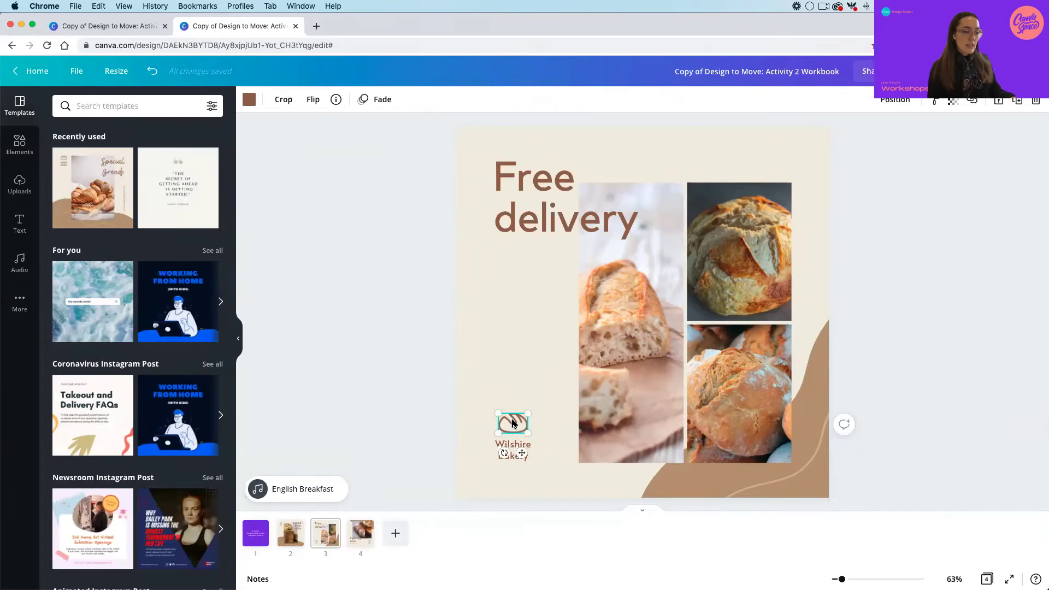
left_click(533, 449, "shift")
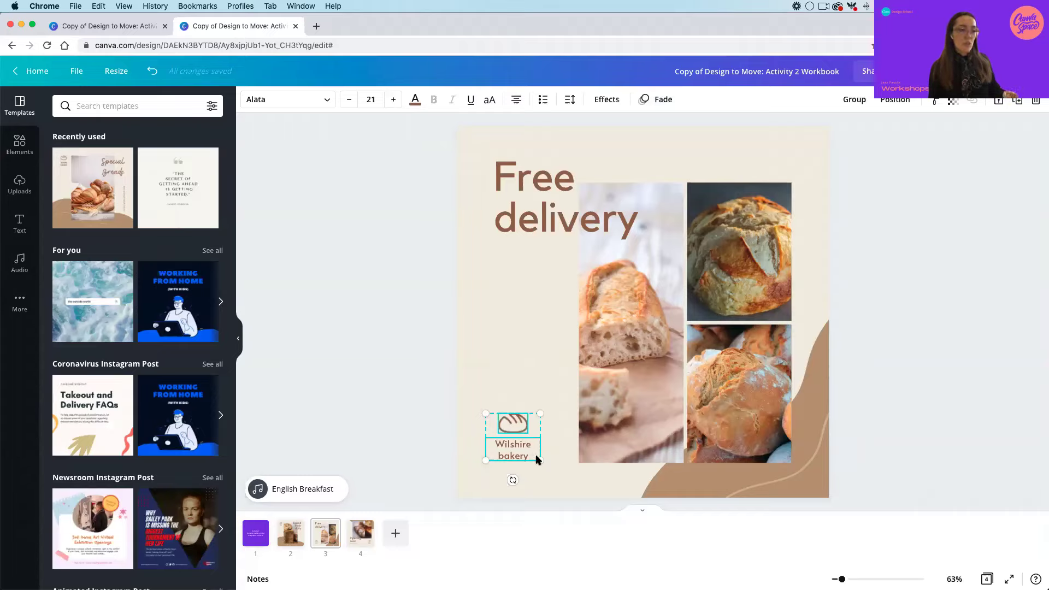
left_click(498, 399)
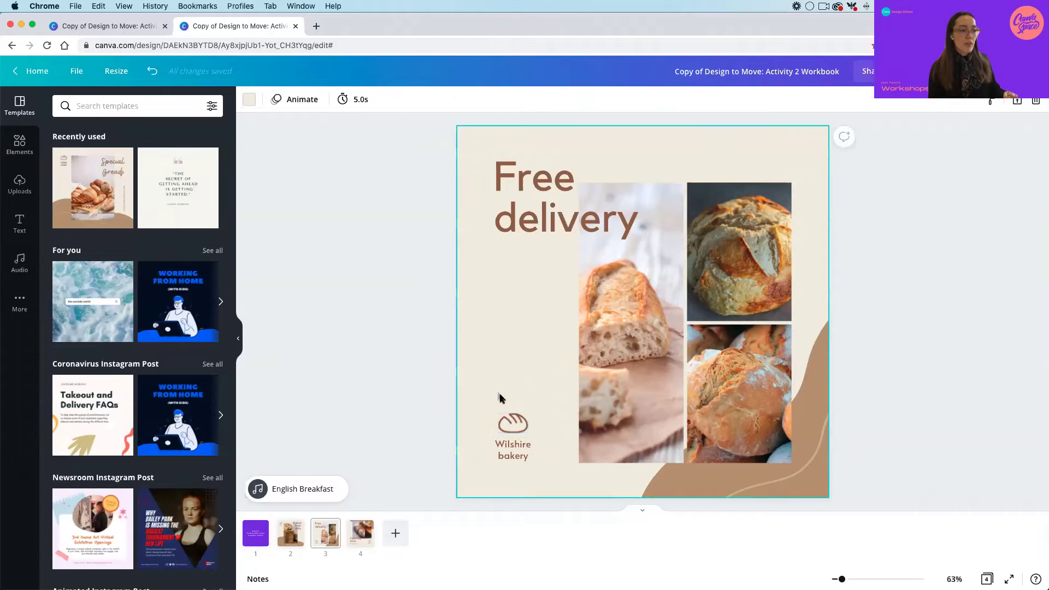
Group the bread icon with the bakery name and ungroup them again.
left_click(513, 429)
left_click(529, 454, "shift")
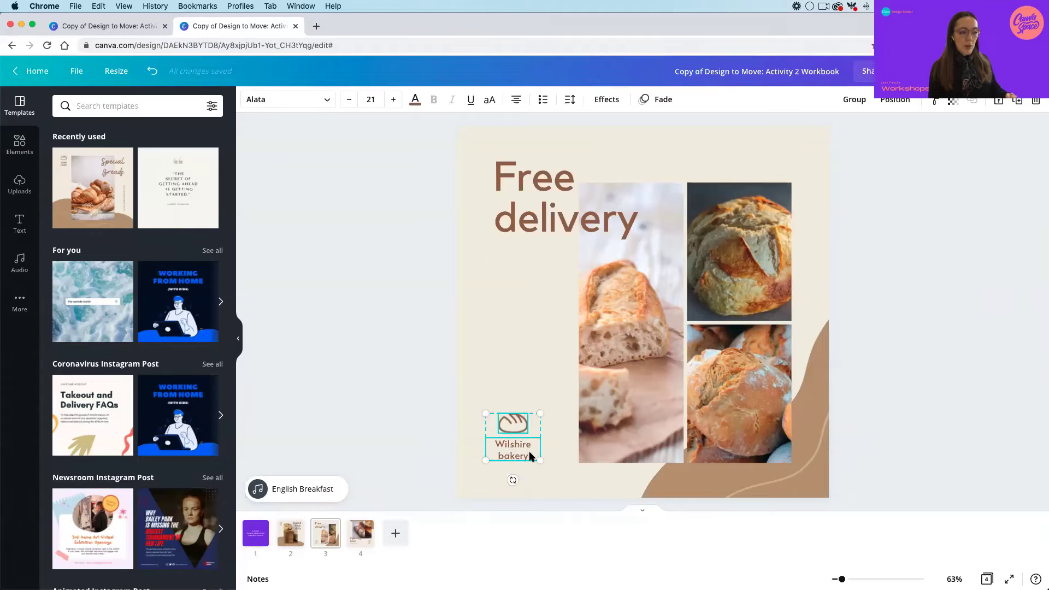
right_click(530, 456)
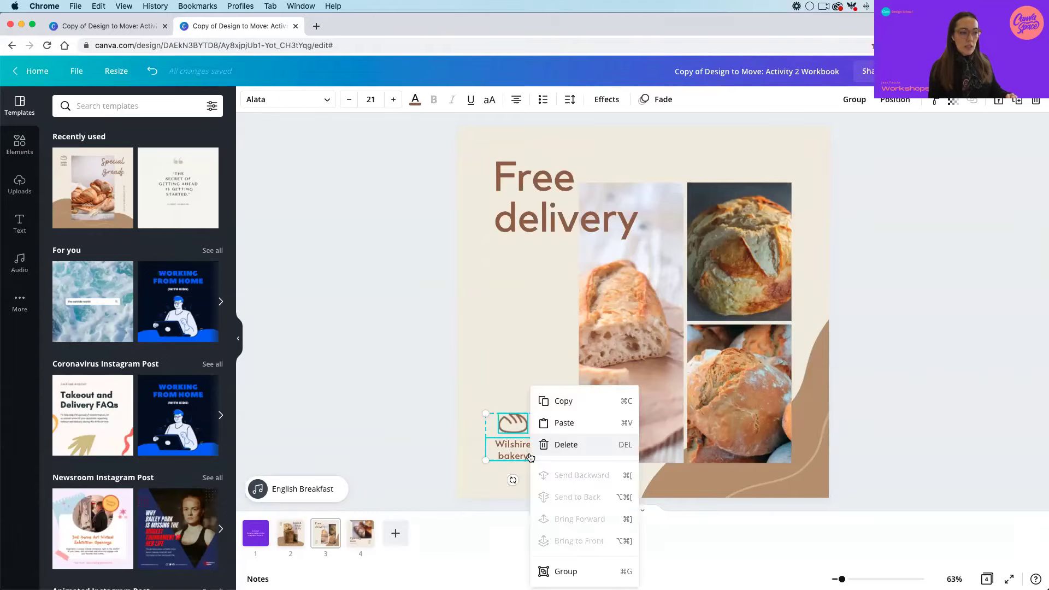
left_click(584, 571)
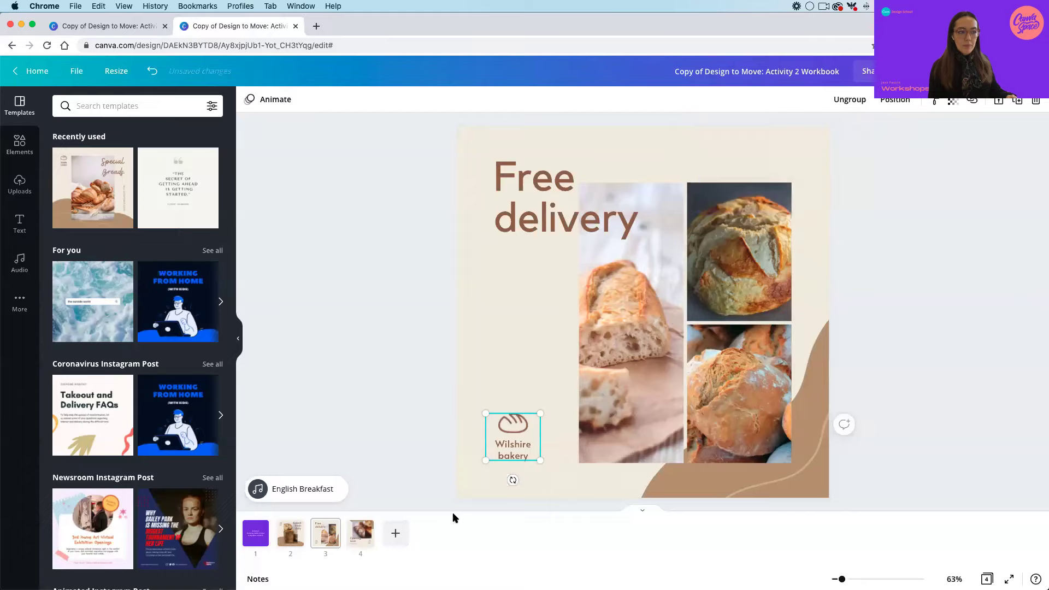
right_click(496, 445)
left_click(549, 537)
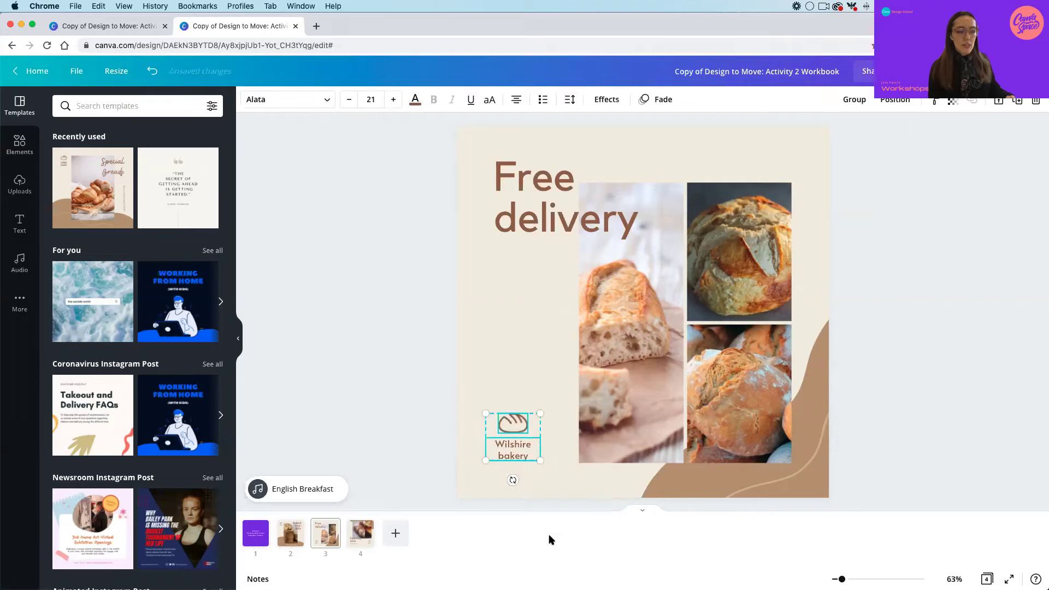
Group the bread icon and the Wilshire bakery name into one object.
left_click(550, 494)
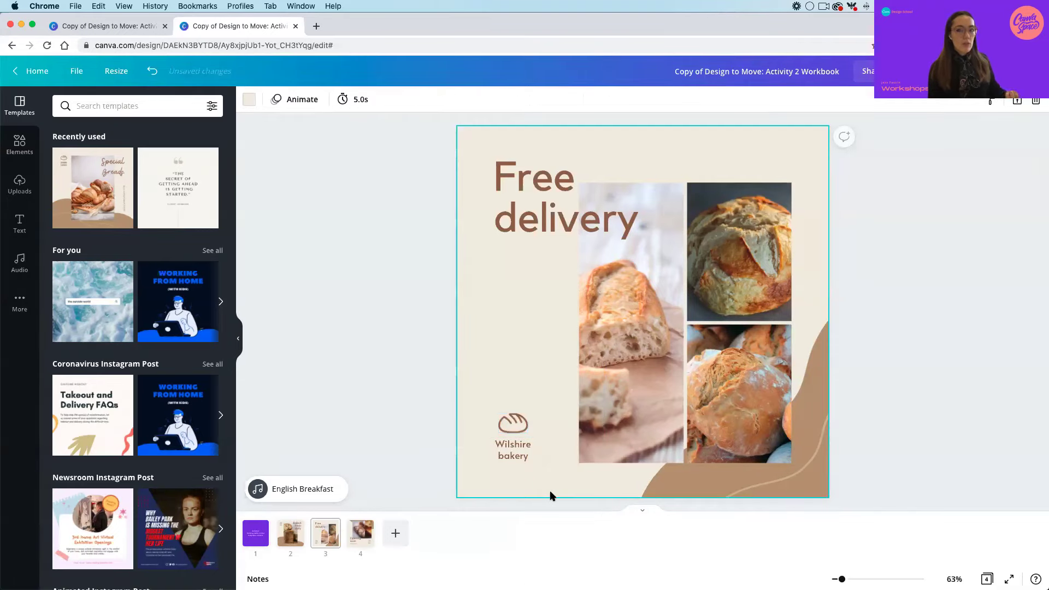
left_click(499, 442)
left_click(512, 425, "shift")
right_click(513, 425)
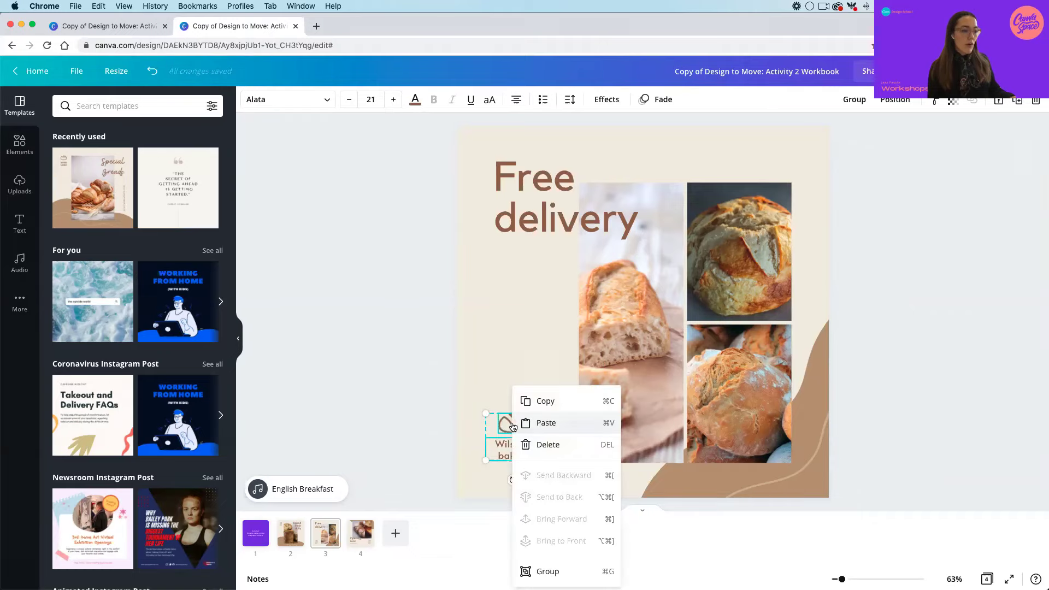
left_click(555, 570)
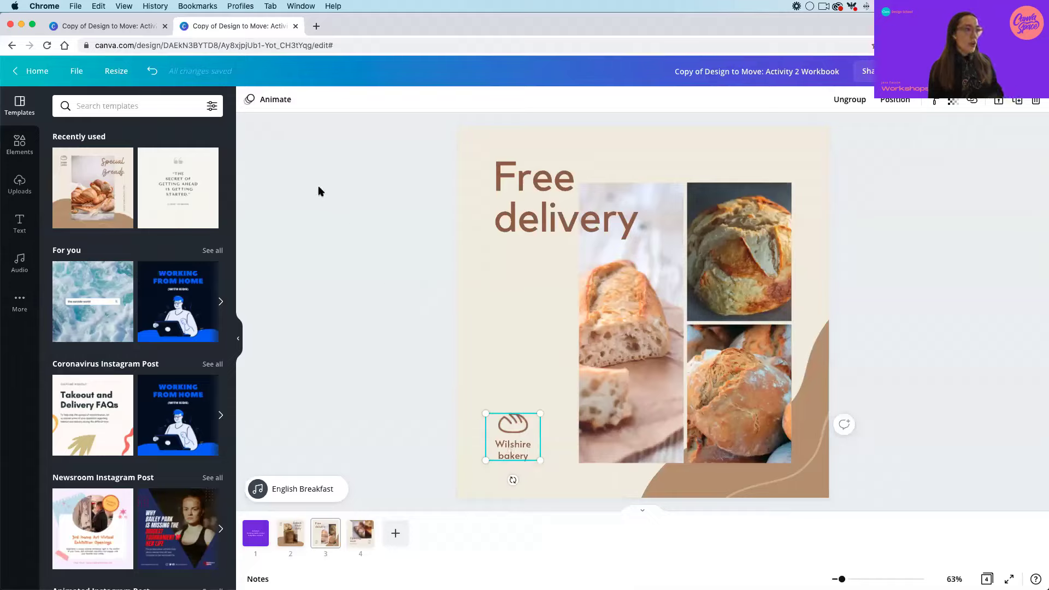
Preview the Rise, Breathe and Fade animations on the bakery logo group and set its animation to None.
left_click(275, 100)
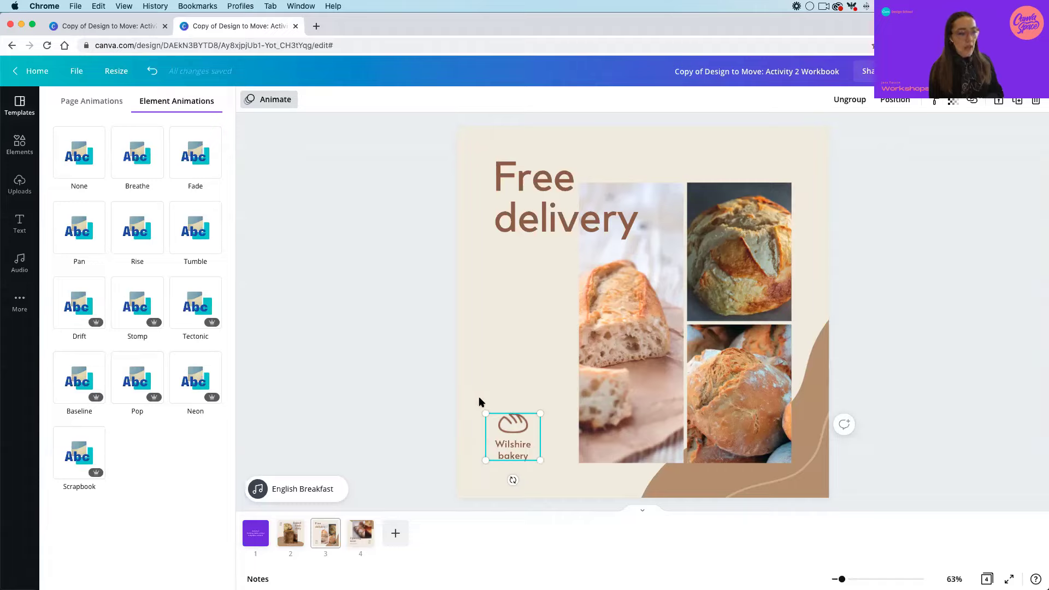
left_click(147, 206)
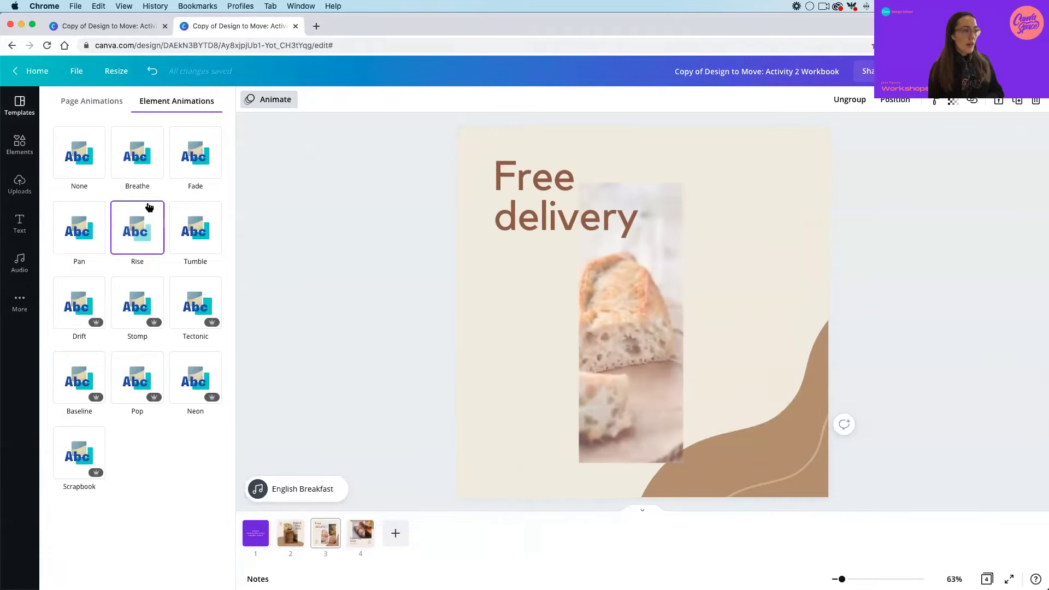
left_click(192, 170)
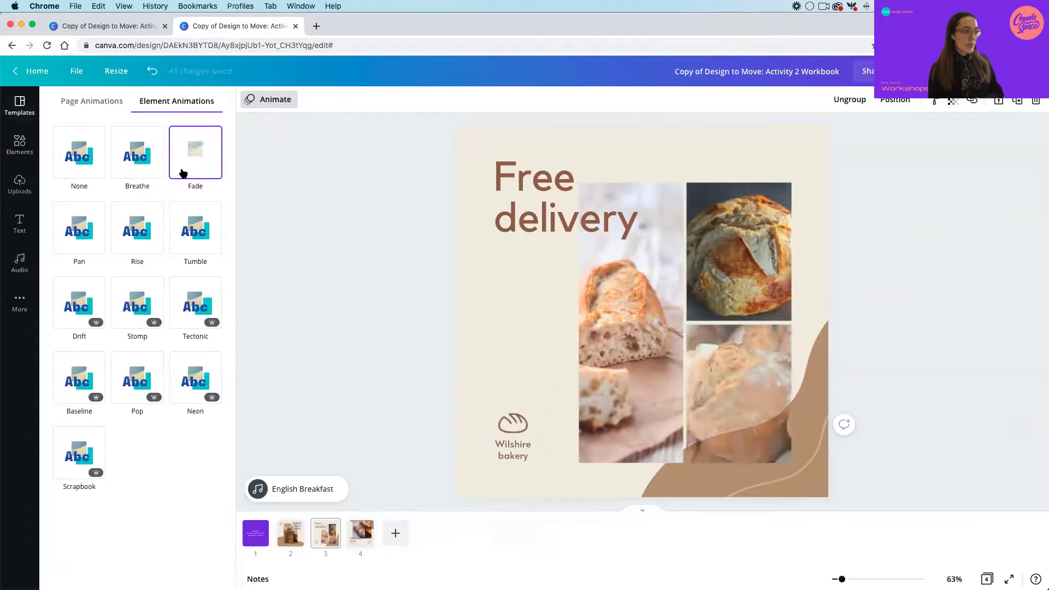
left_click(160, 175)
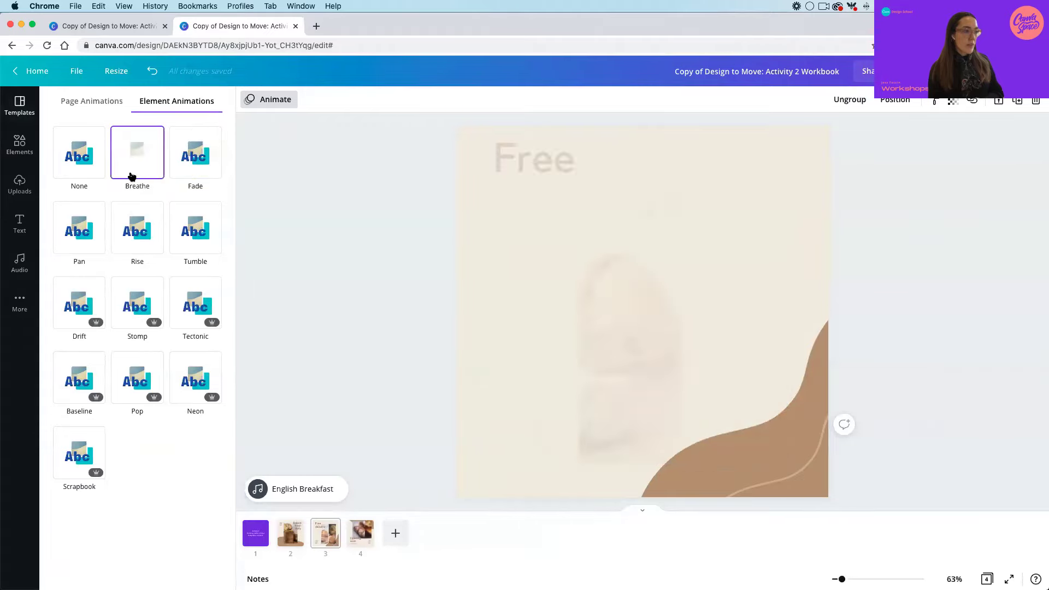
left_click(173, 174)
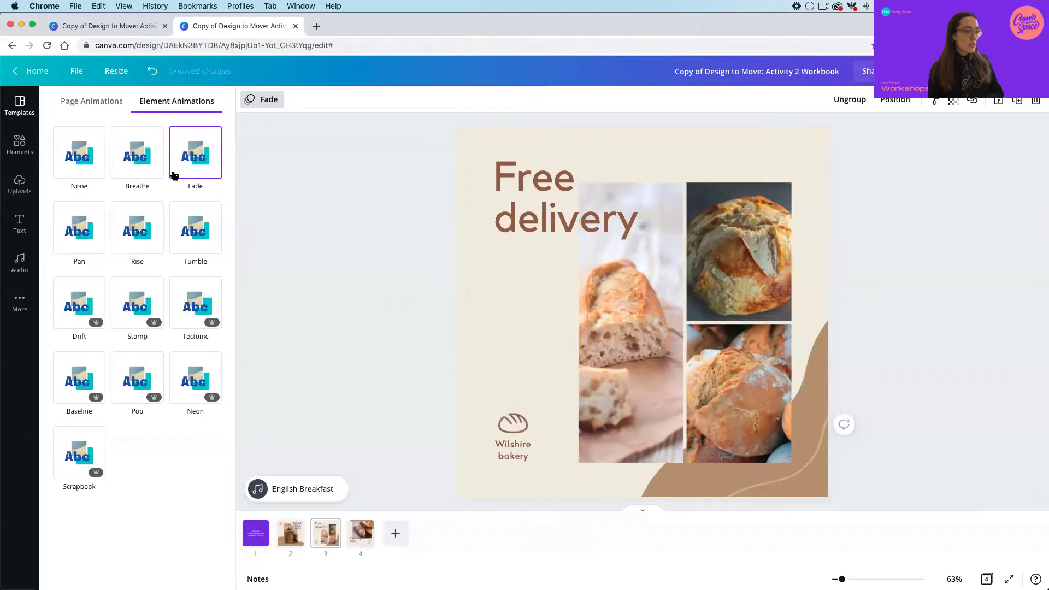
left_click(97, 175)
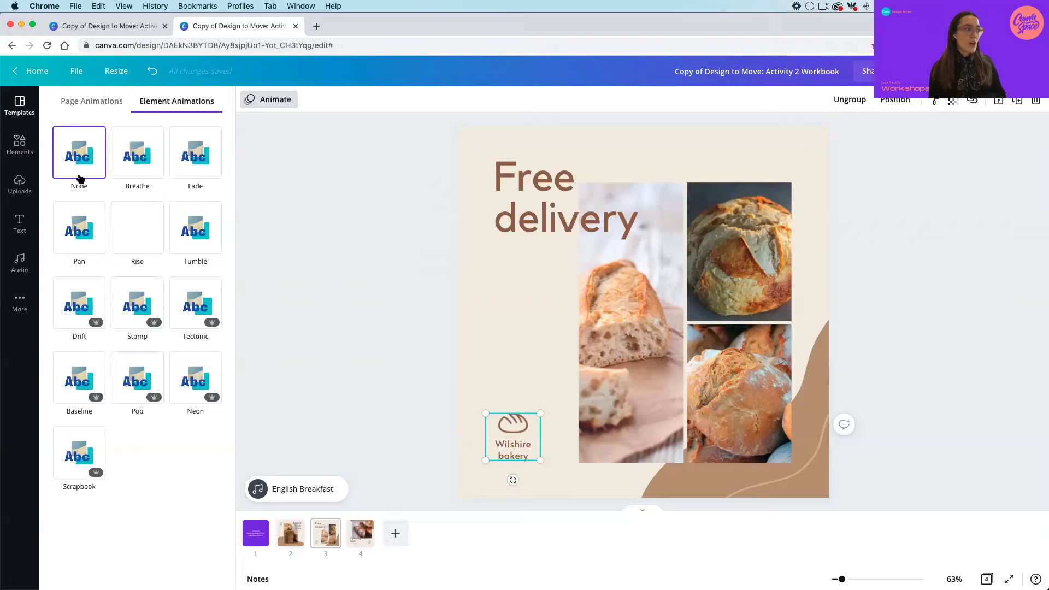
left_click(77, 176)
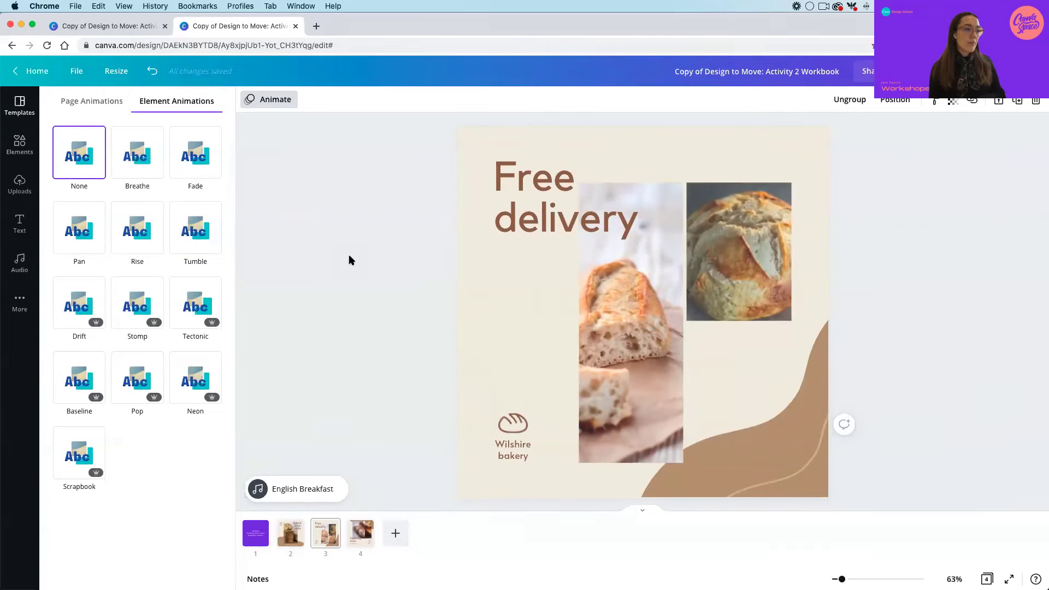
Check how the bakery logo group selects as a whole and by its individual icon and name.
left_click(443, 395)
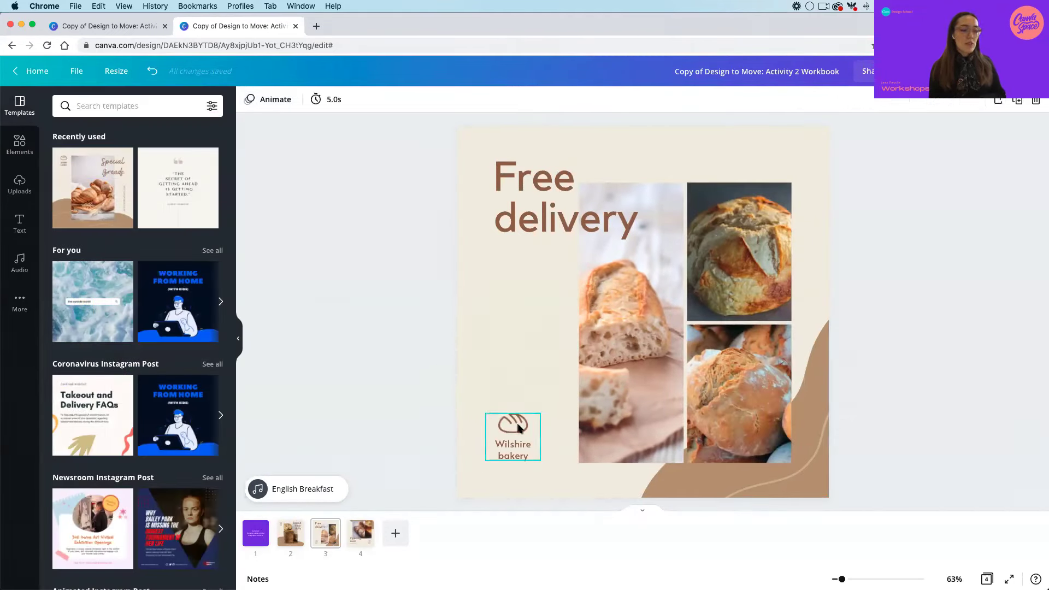
left_click(519, 427)
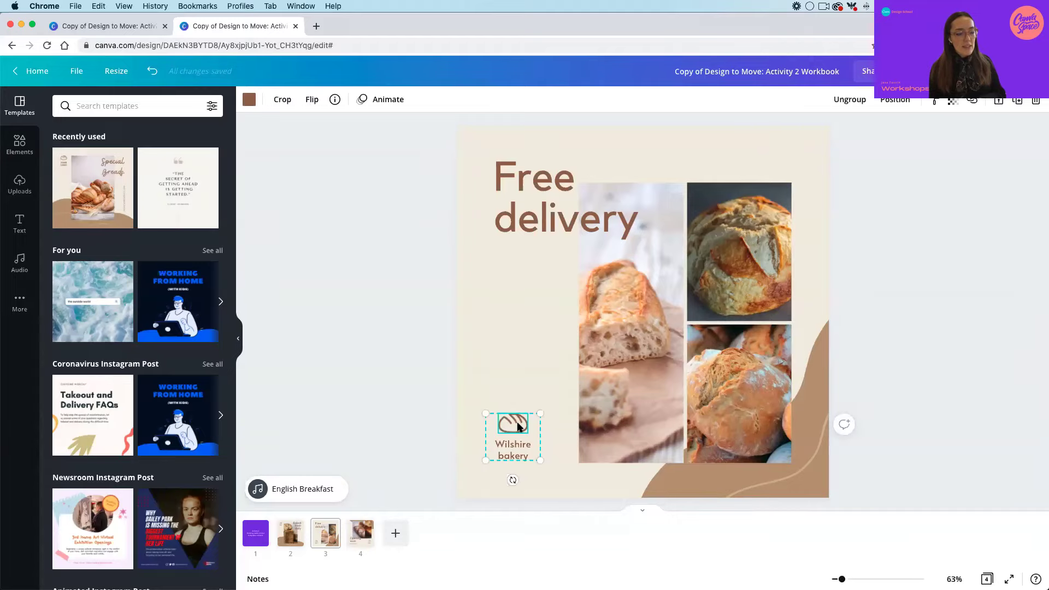
left_click(519, 447)
left_click(481, 404)
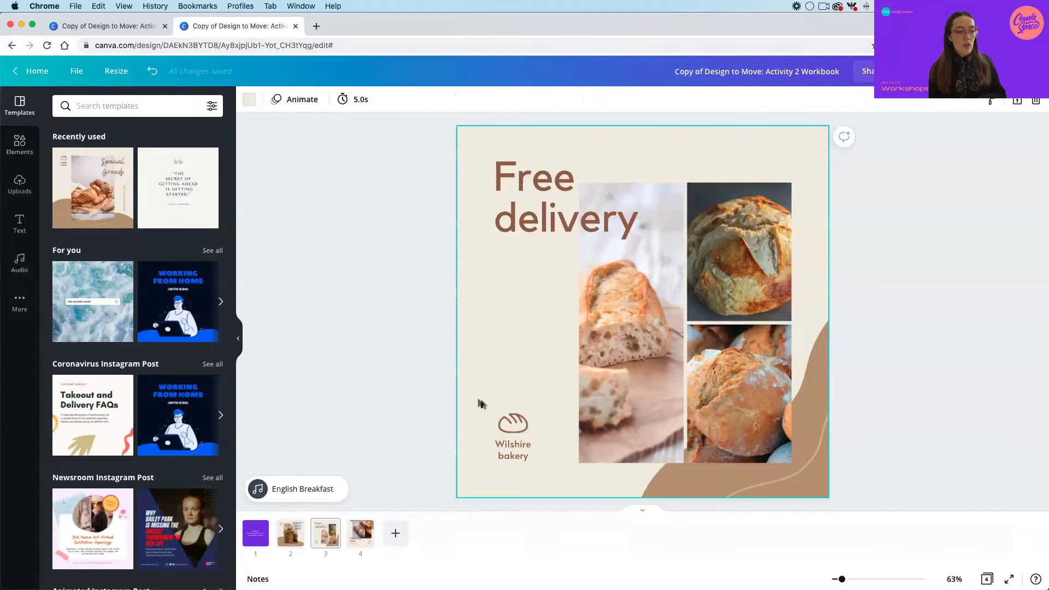
left_click_drag(469, 397, 559, 486)
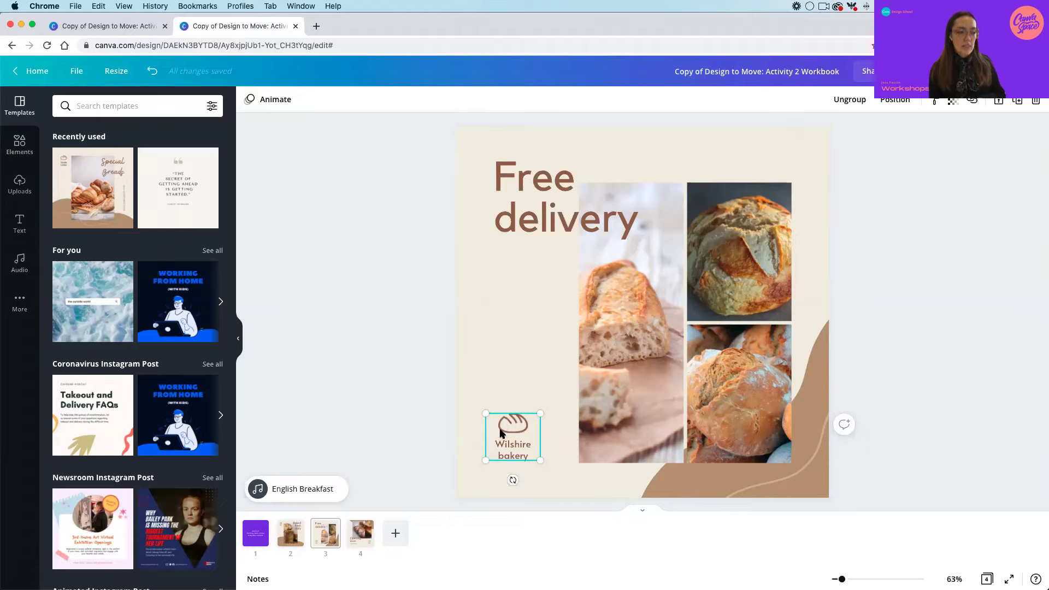
left_click_drag(459, 389, 547, 479)
left_click(545, 479)
Set the bakery name's text animation to None and check the animation of the bread icon within the group.
left_click(521, 445)
left_click(521, 445)
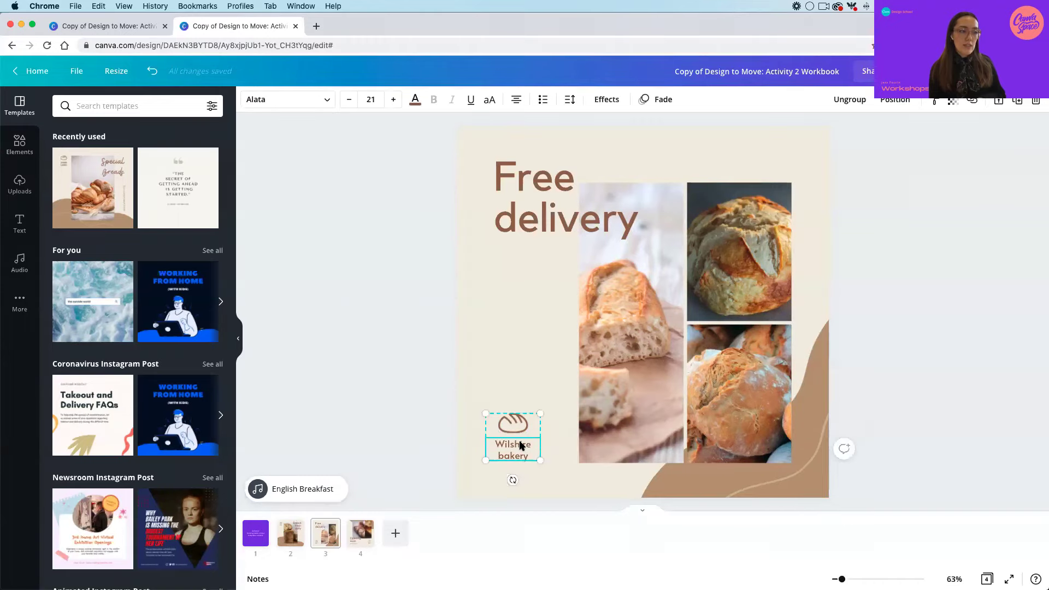
left_click(658, 100)
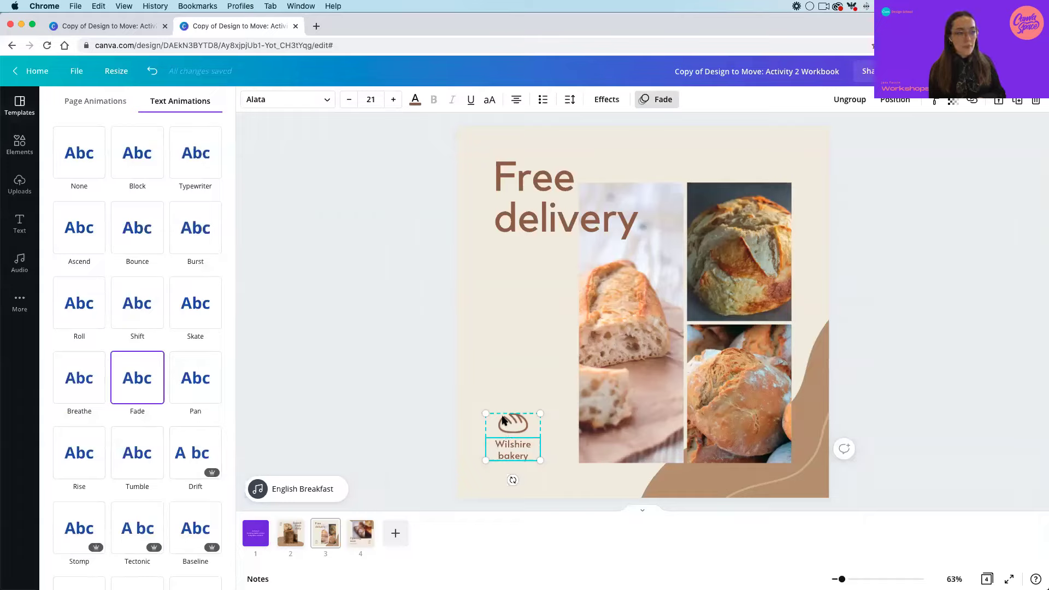
left_click(503, 421)
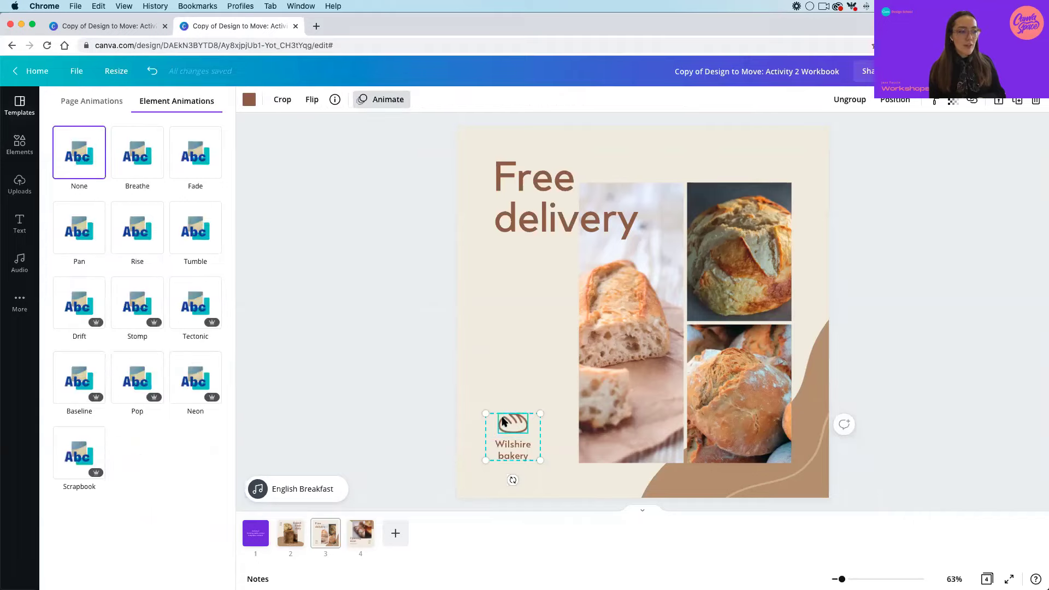
left_click(514, 442)
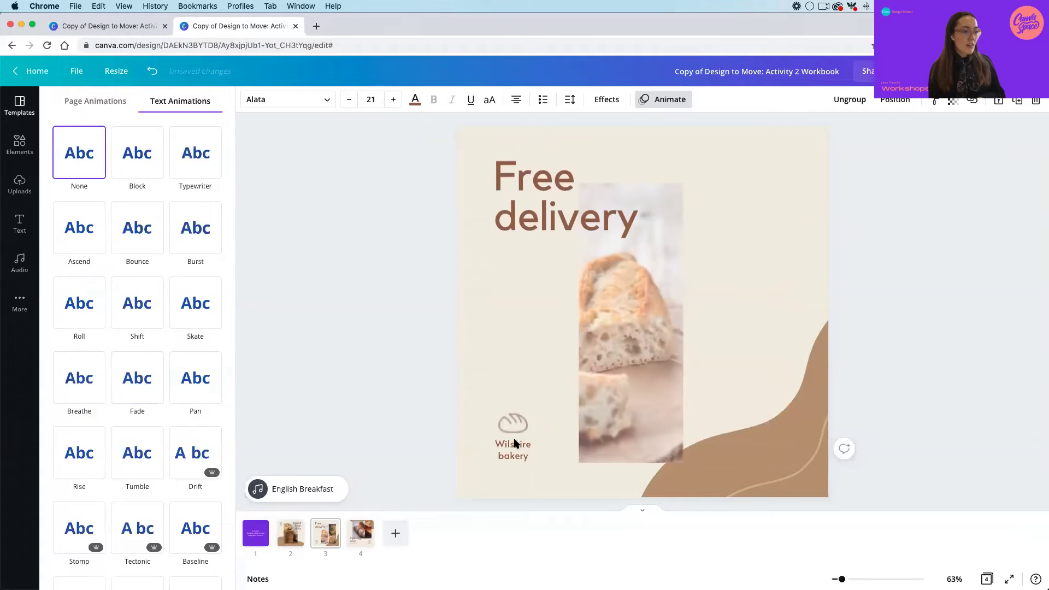
left_click(514, 441)
left_click(512, 427)
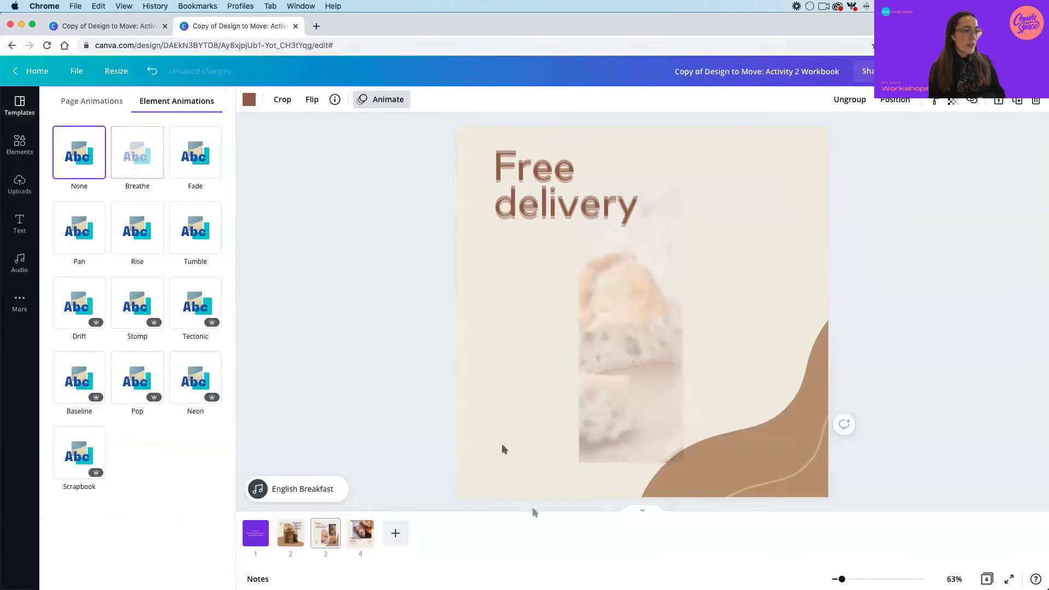
left_click(514, 448)
left_click(514, 448)
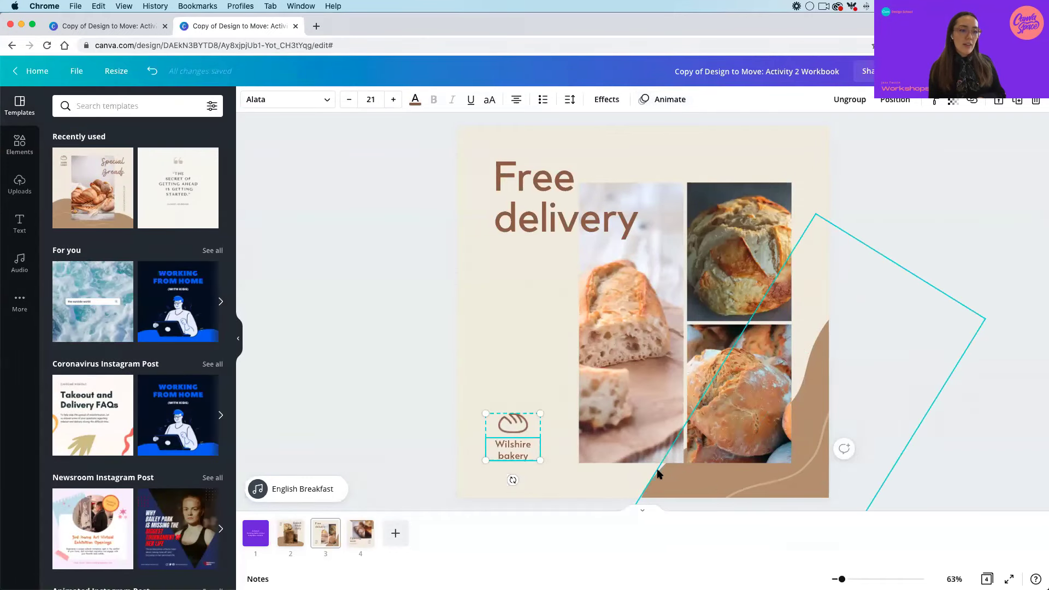
Apply the Breathe element animation to both the brown corner shape and its curved accent line on the Free delivery post.
left_click(823, 373)
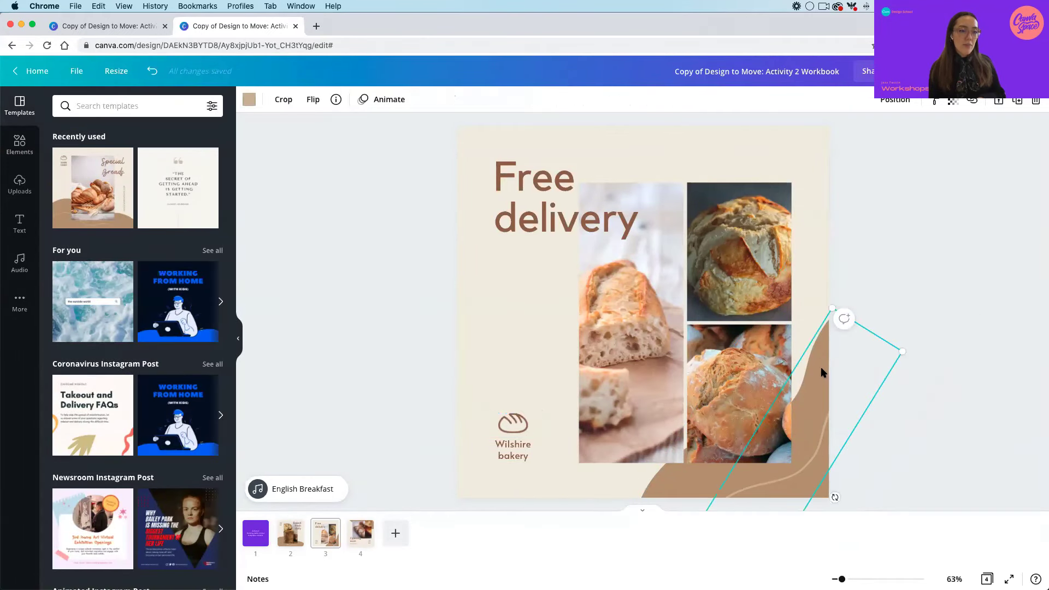
left_click(699, 487)
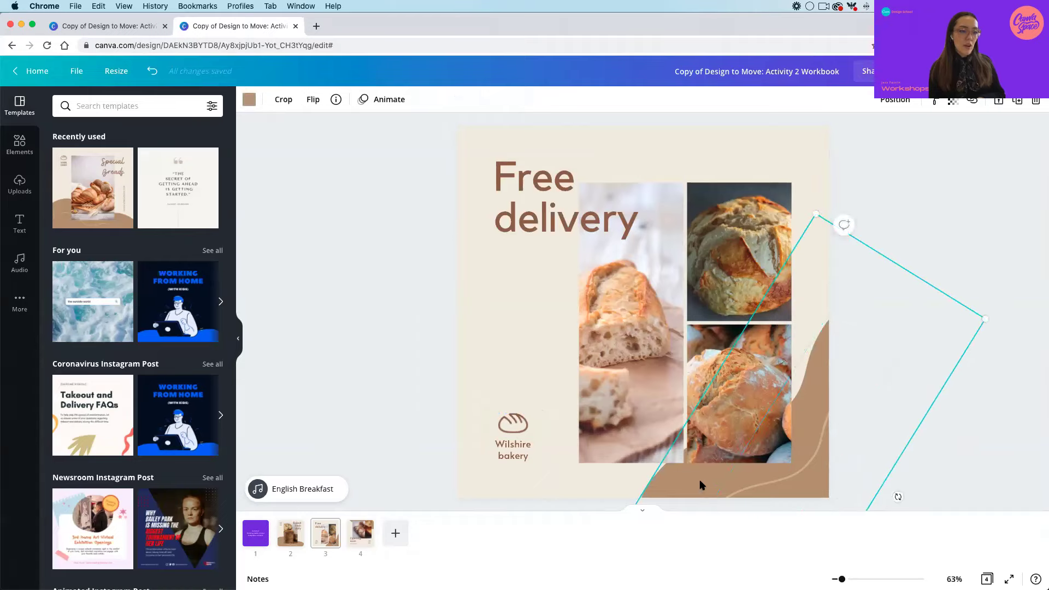
left_click(381, 99)
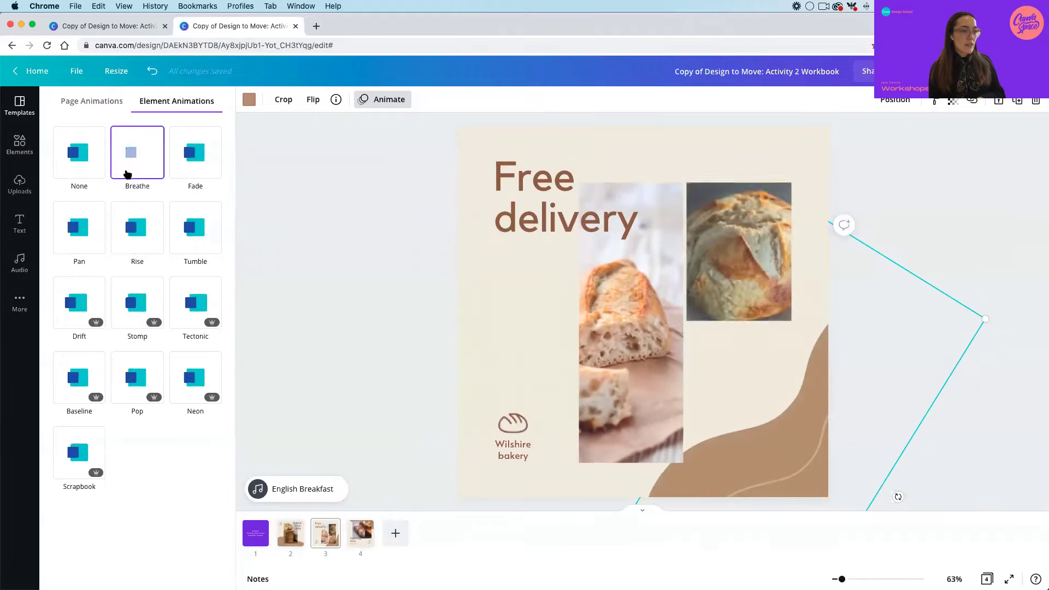
left_click(127, 174)
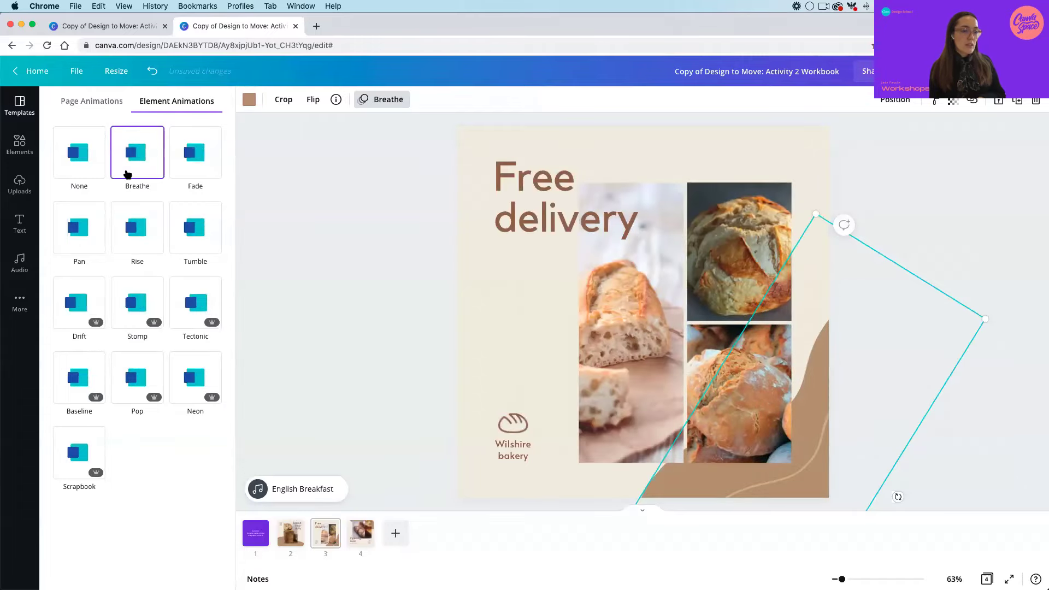
left_click(126, 174)
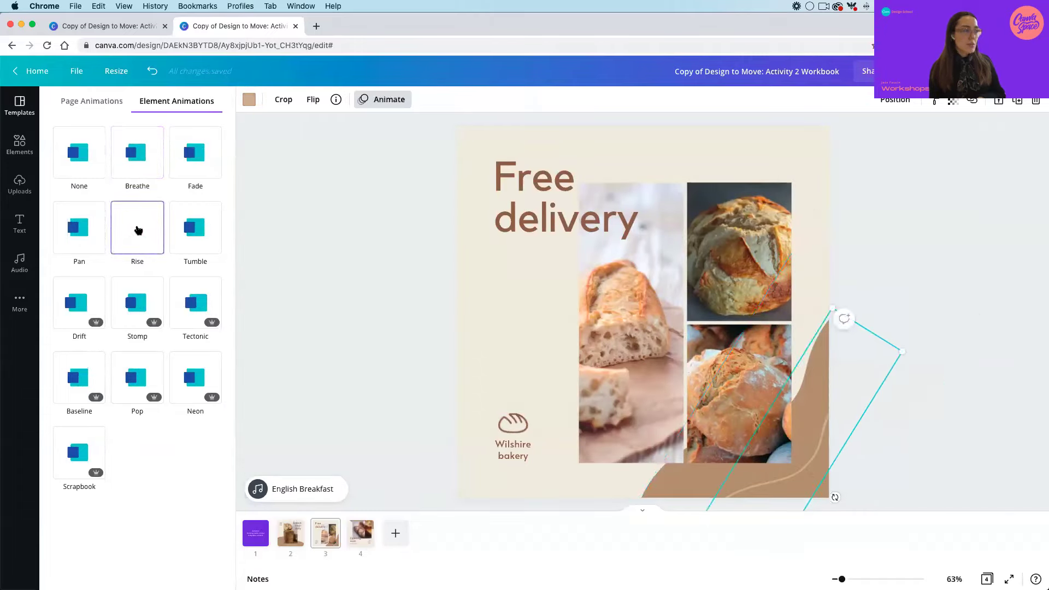
left_click(144, 156)
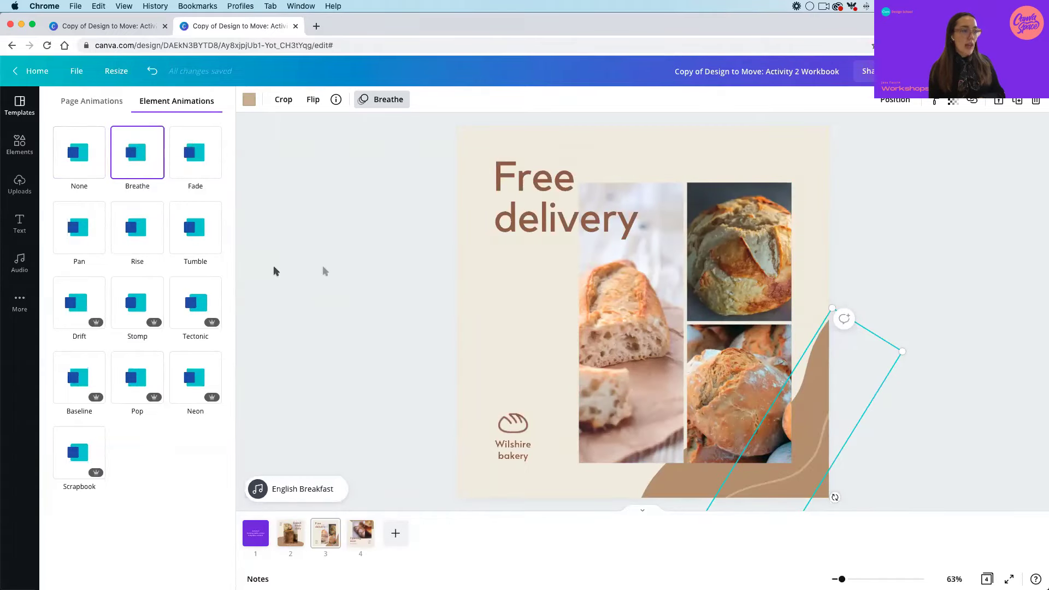
left_click(390, 285)
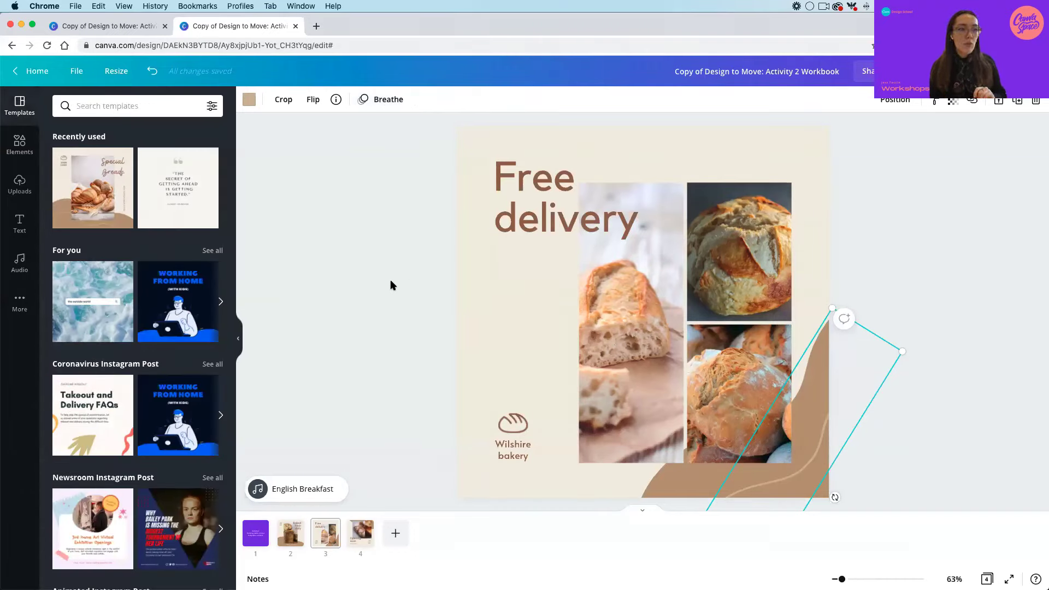
left_click(419, 334)
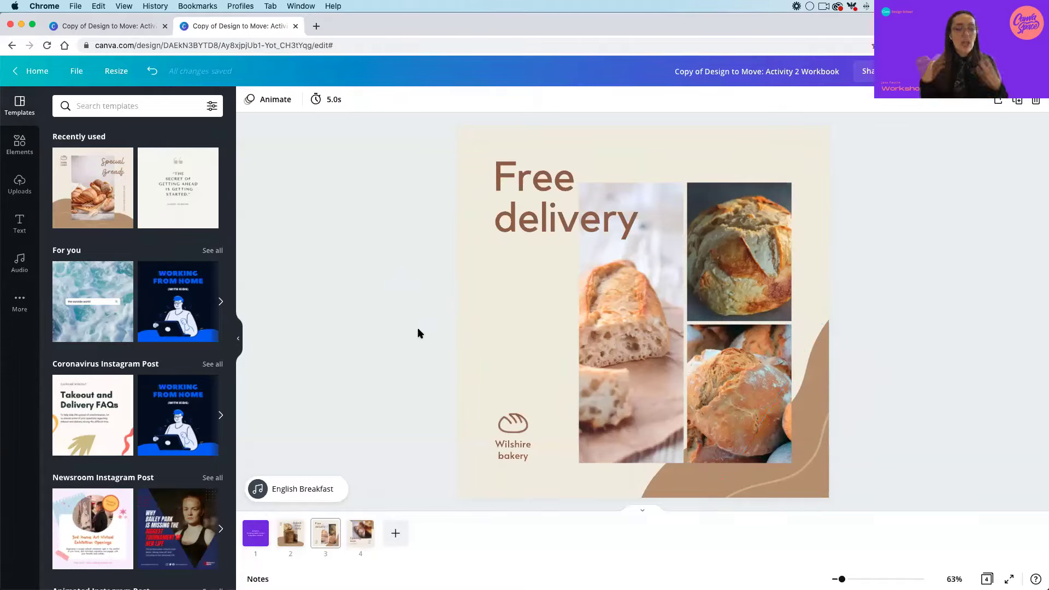
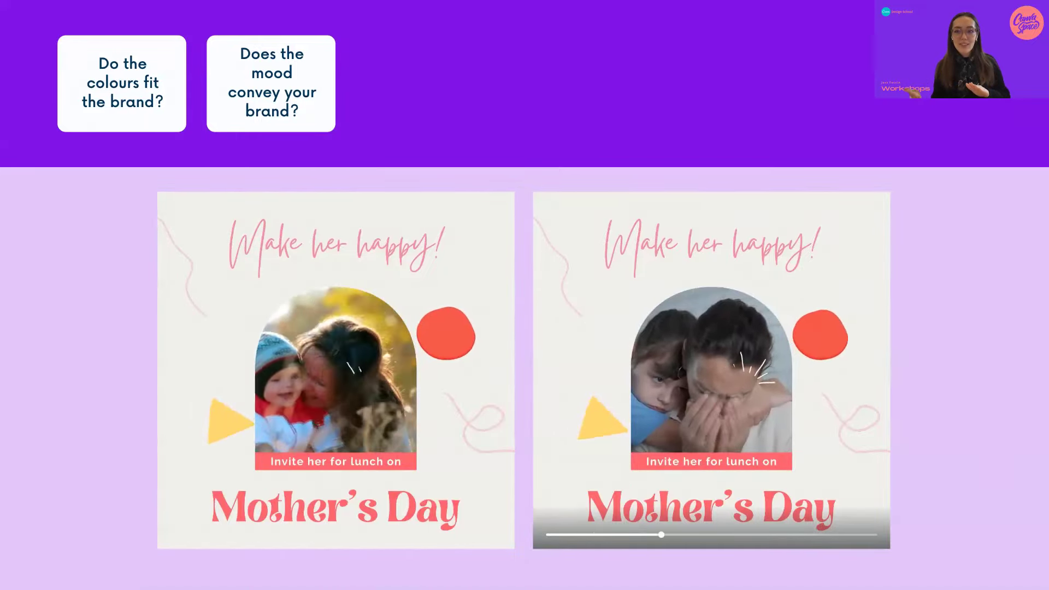
key("Right")
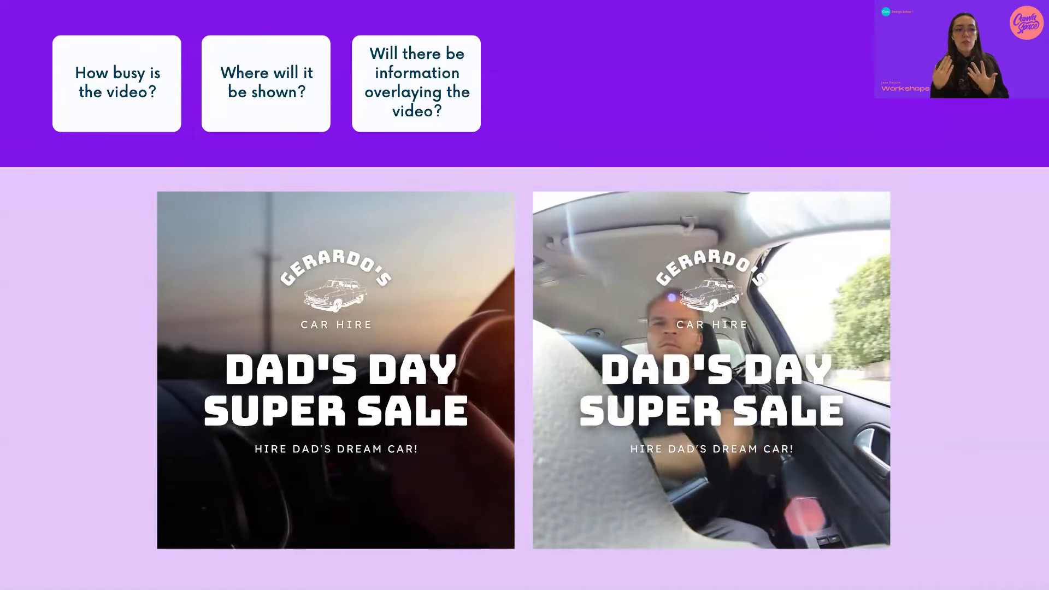
mouse_move(871, 480)
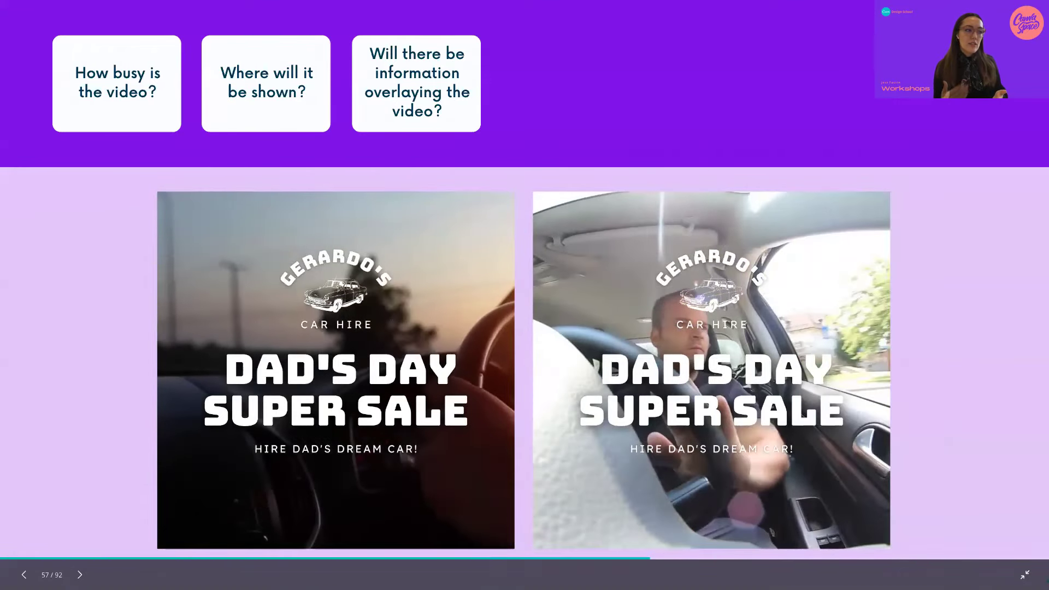
key("Right")
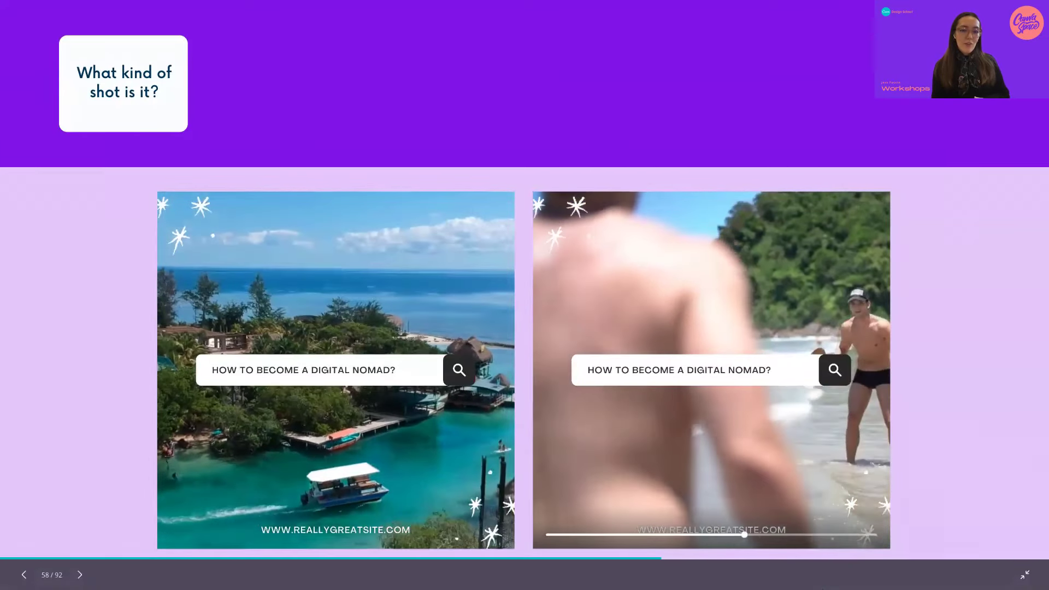
key("Right")
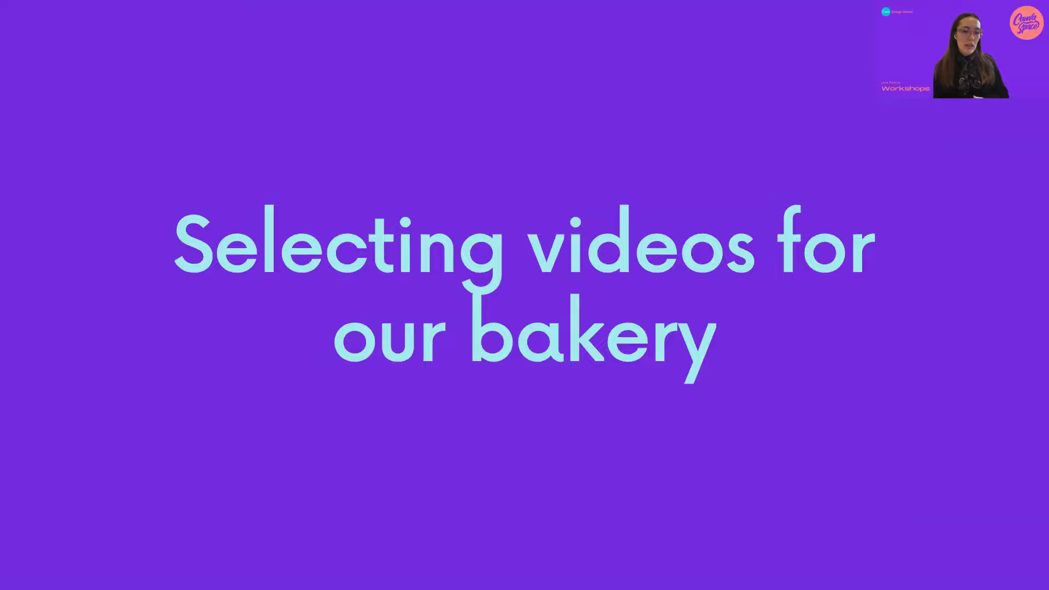
key("Right")
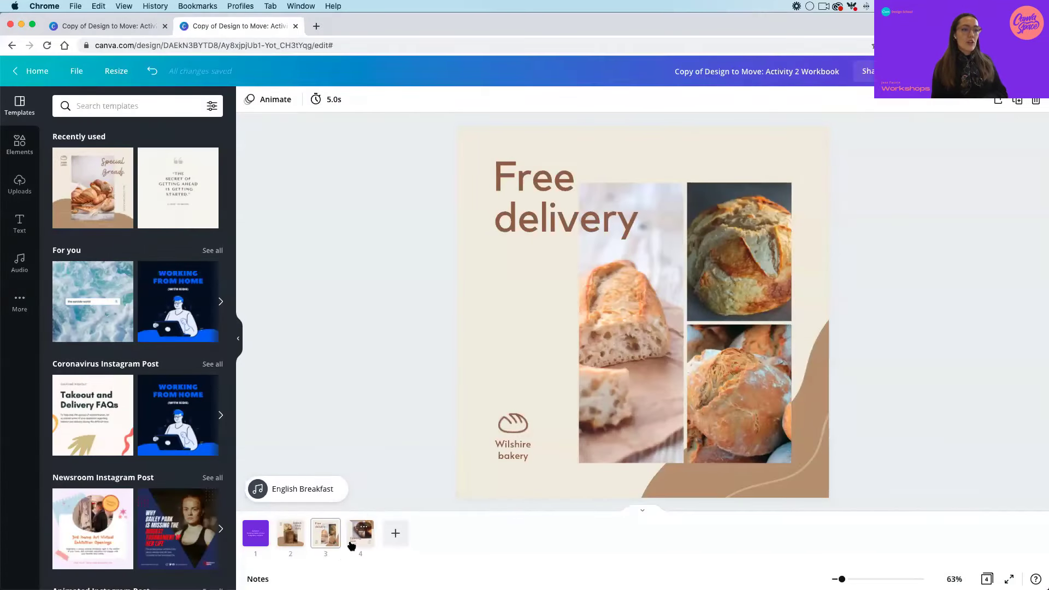
Open the Opening soon post on page 4 and search the elements library for bakery videos.
left_click(352, 542)
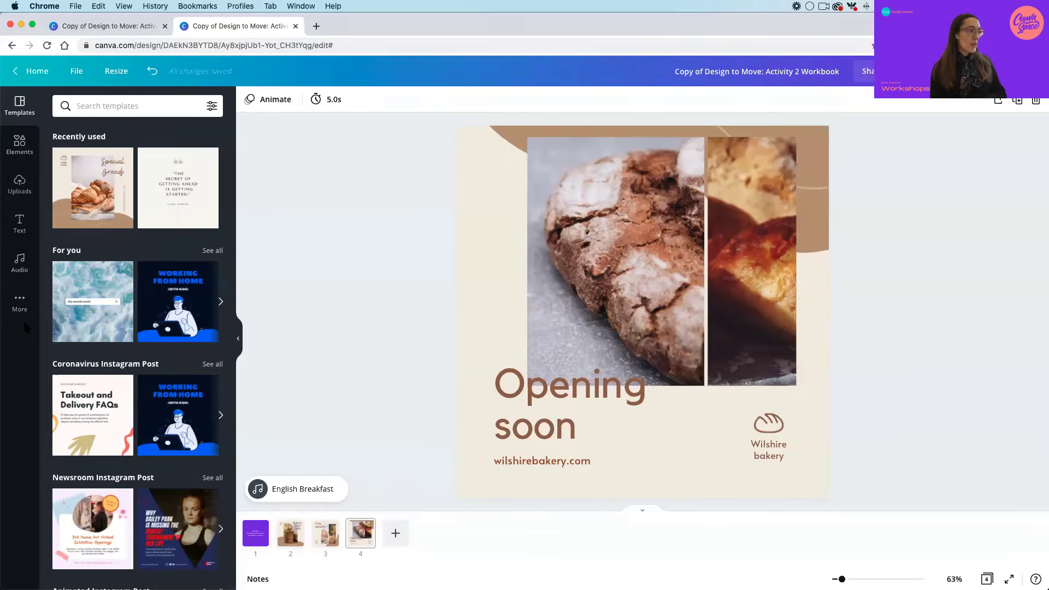
left_click(8, 153)
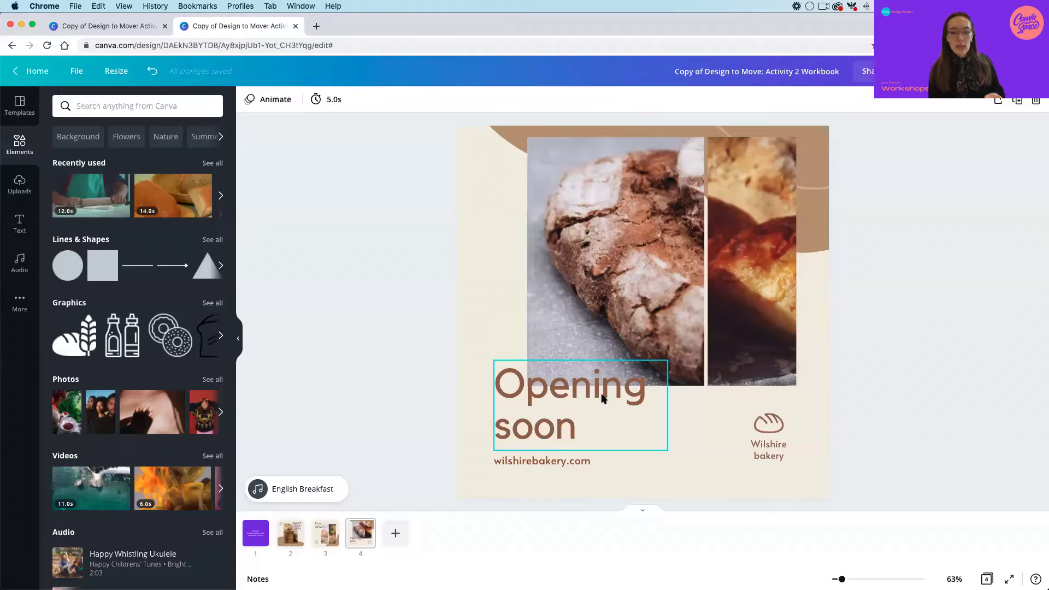
left_click(113, 109)
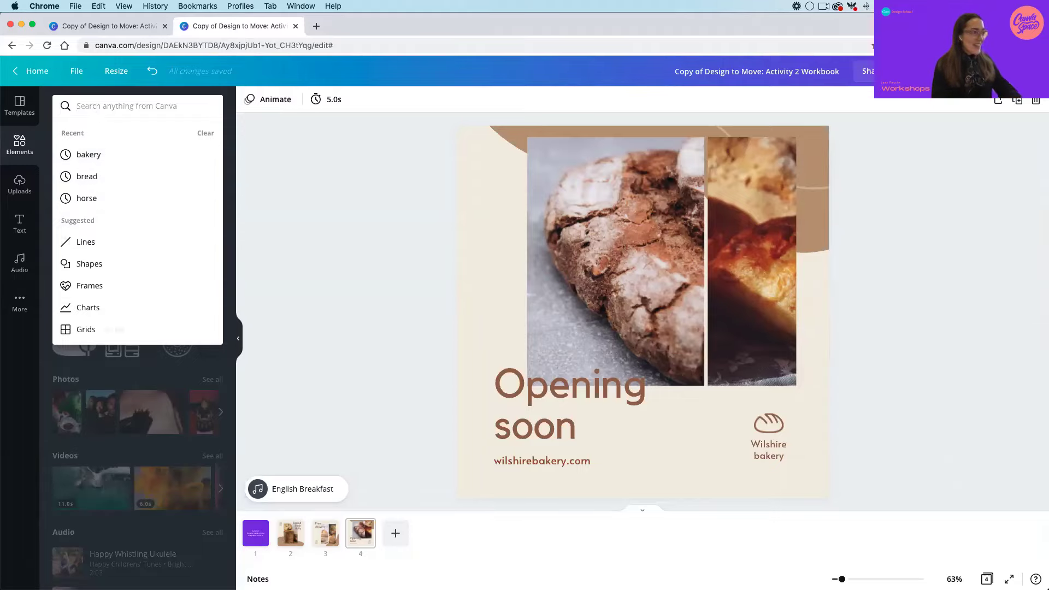
type("bakery")
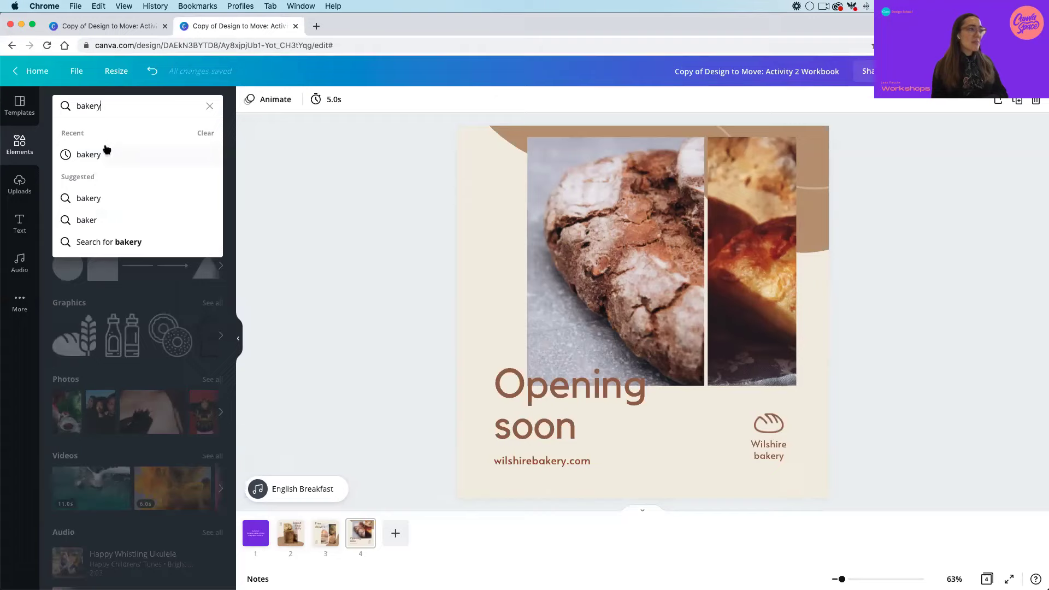
left_click(88, 154)
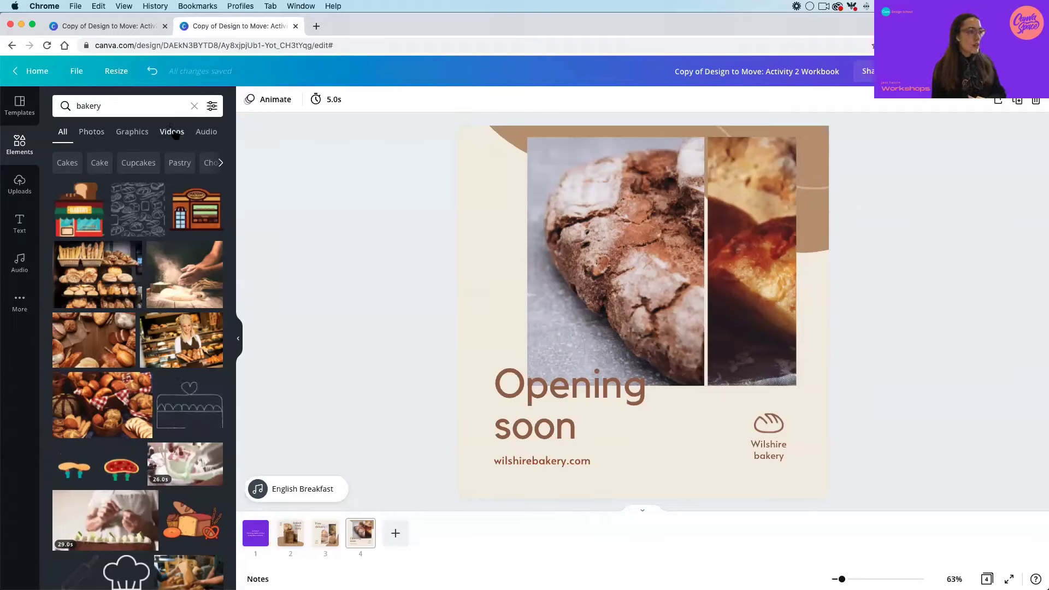
left_click(175, 135)
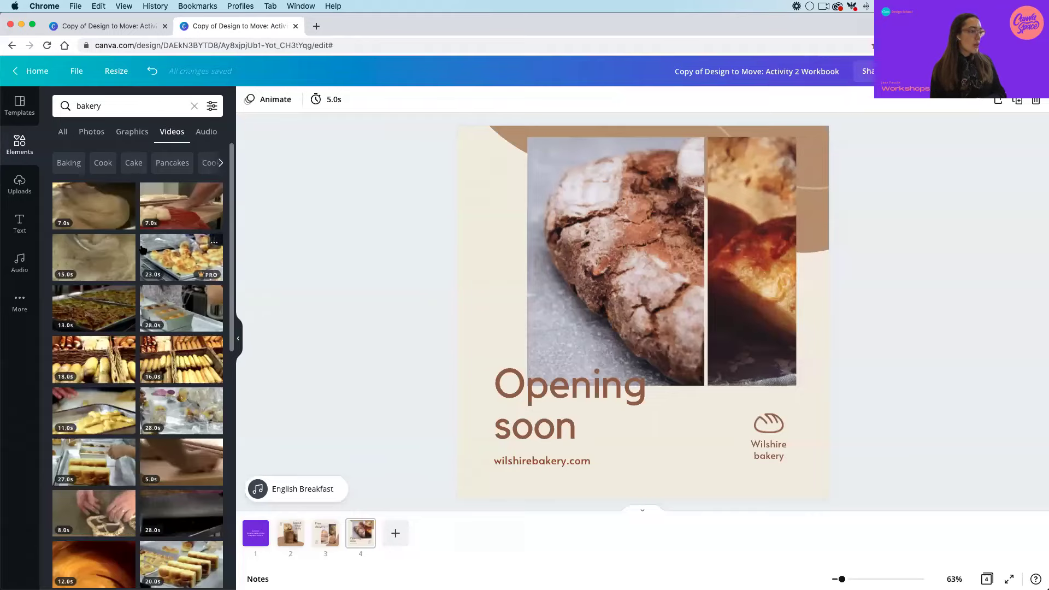
Replace the large bread photo in the Opening soon post's grid with the 13-second video of yellow pastries from the bakery results.
scroll(141, 249, "down", 1)
scroll(141, 249, "down", 4)
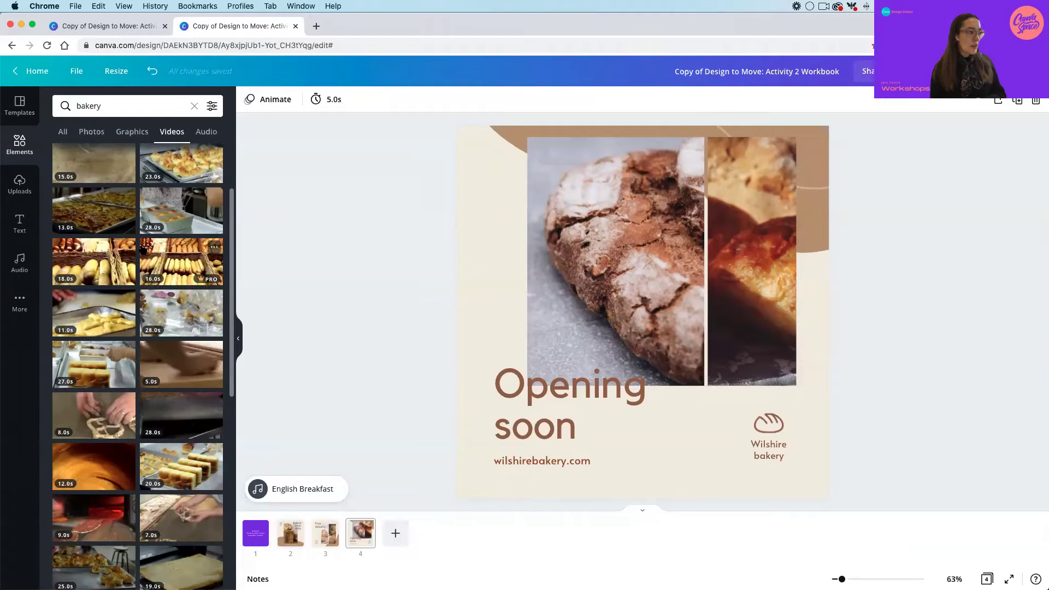
scroll(143, 250, "down", 2)
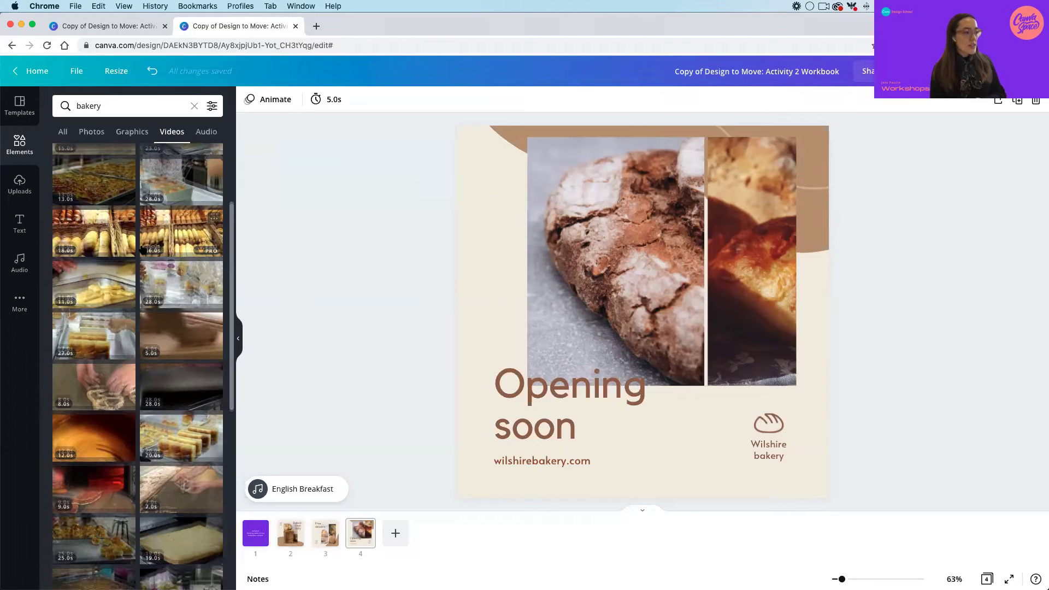
scroll(142, 249, "down", 4)
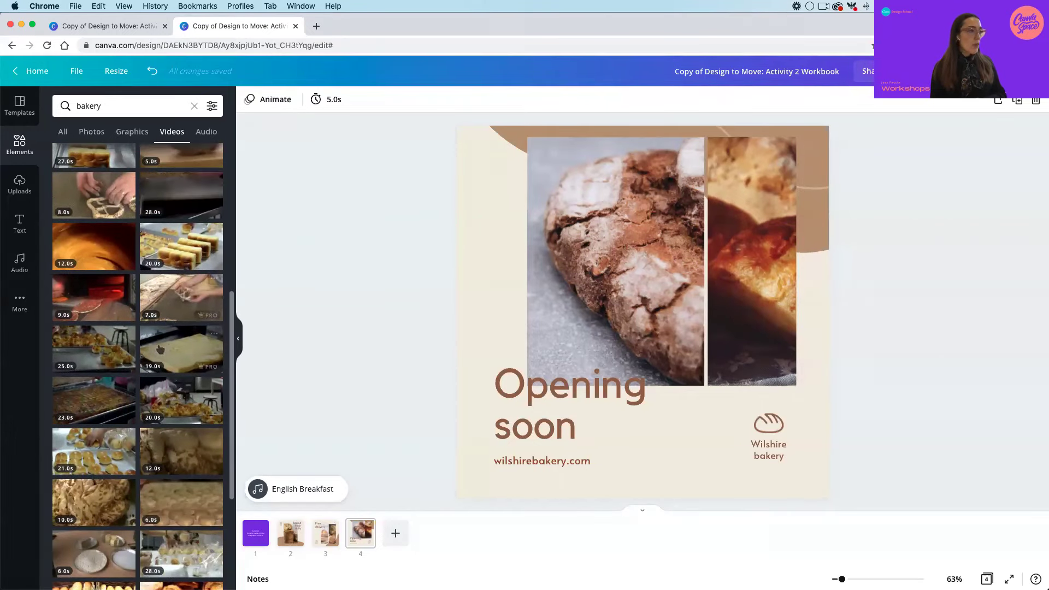
scroll(144, 382, "down", 2)
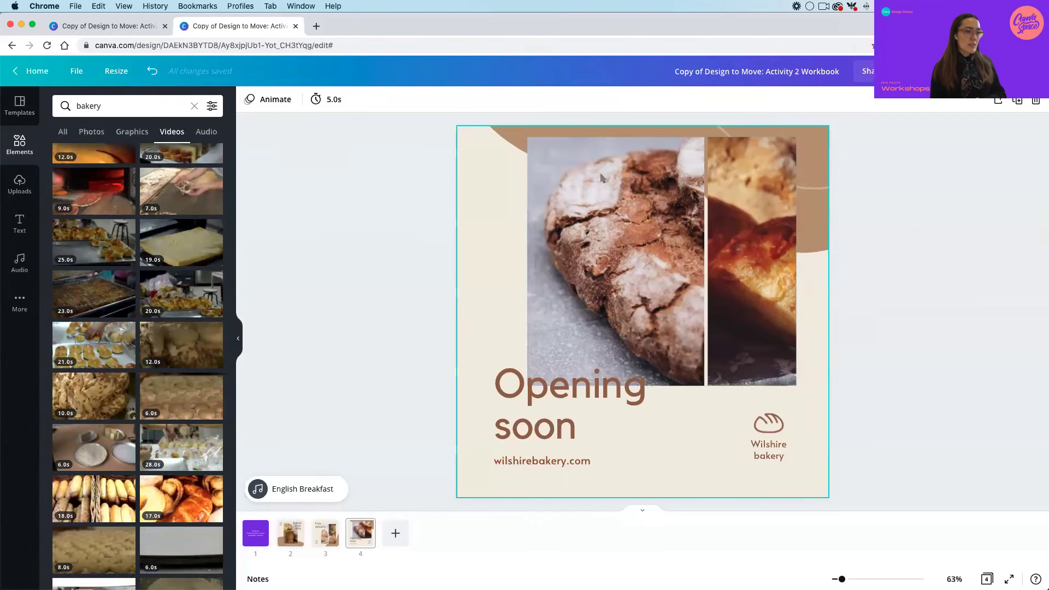
scroll(70, 294, "down", 5)
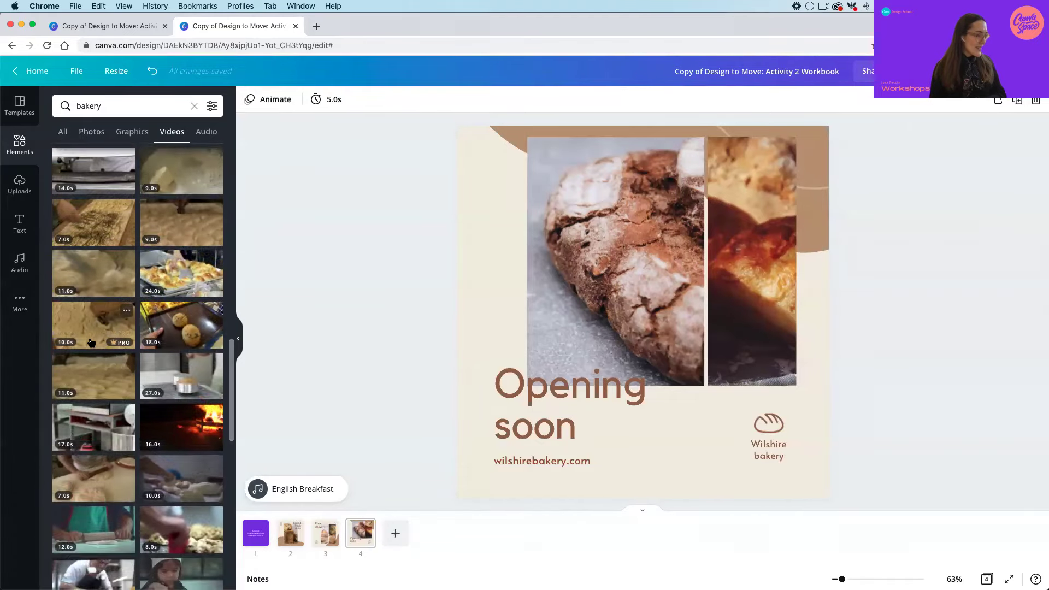
scroll(90, 343, "down", 5)
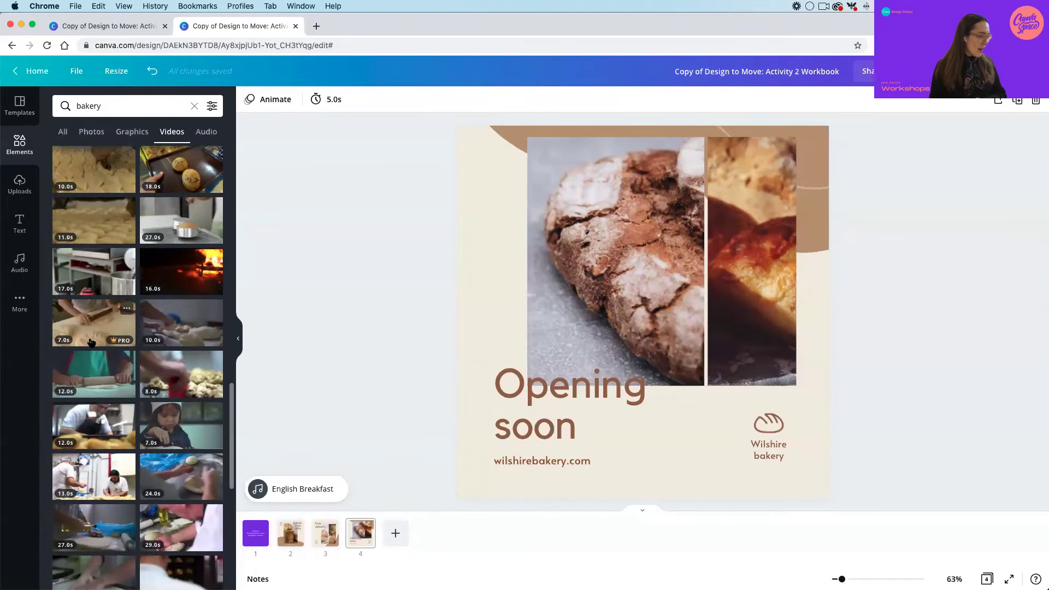
scroll(90, 343, "down", 8)
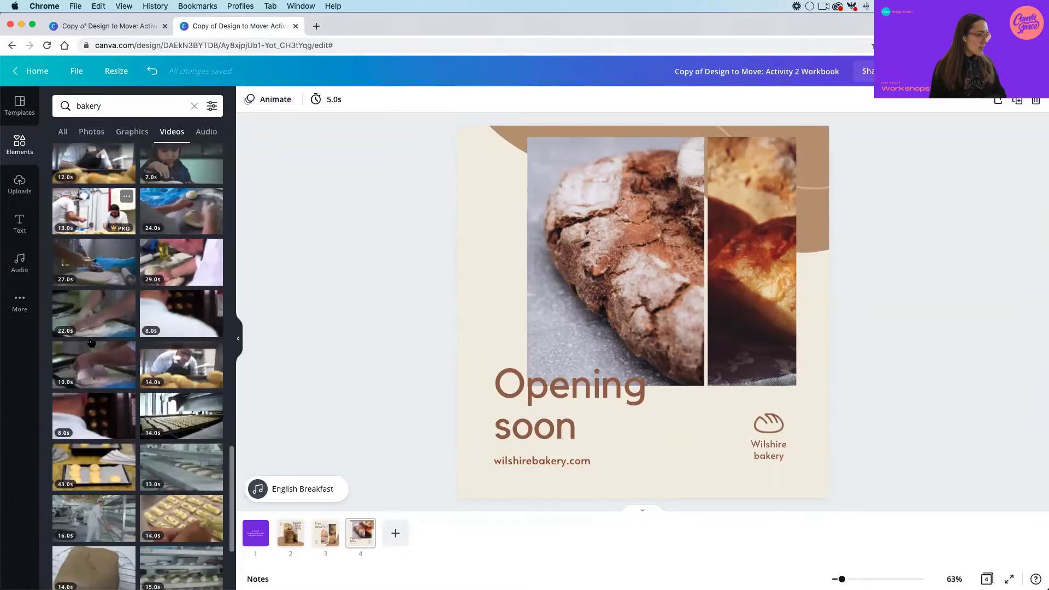
scroll(90, 343, "down", 8)
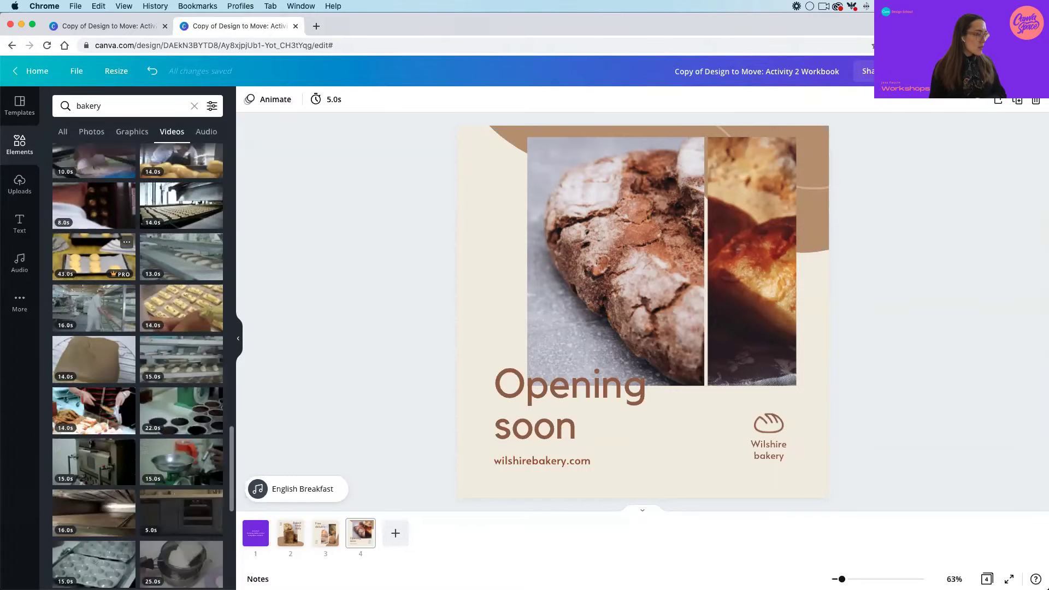
scroll(191, 430, "down", 5)
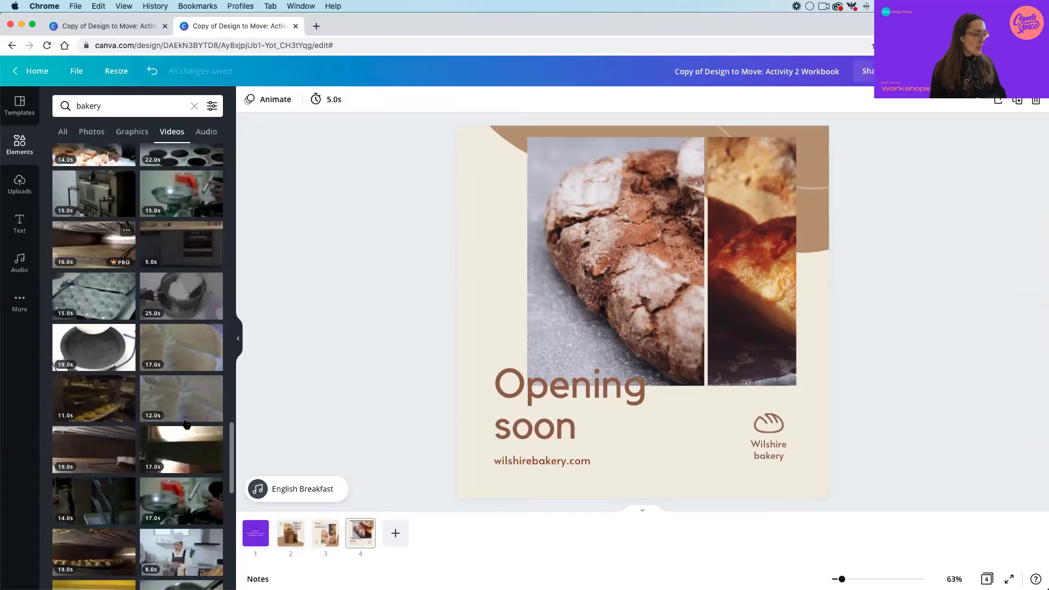
scroll(164, 419, "down", 5)
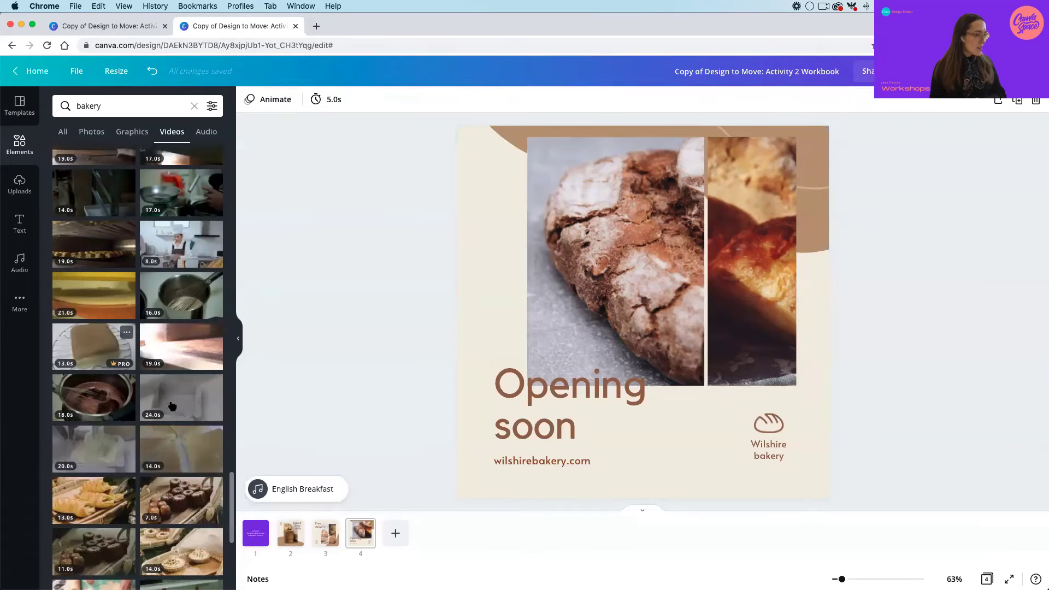
scroll(172, 406, "down", 4)
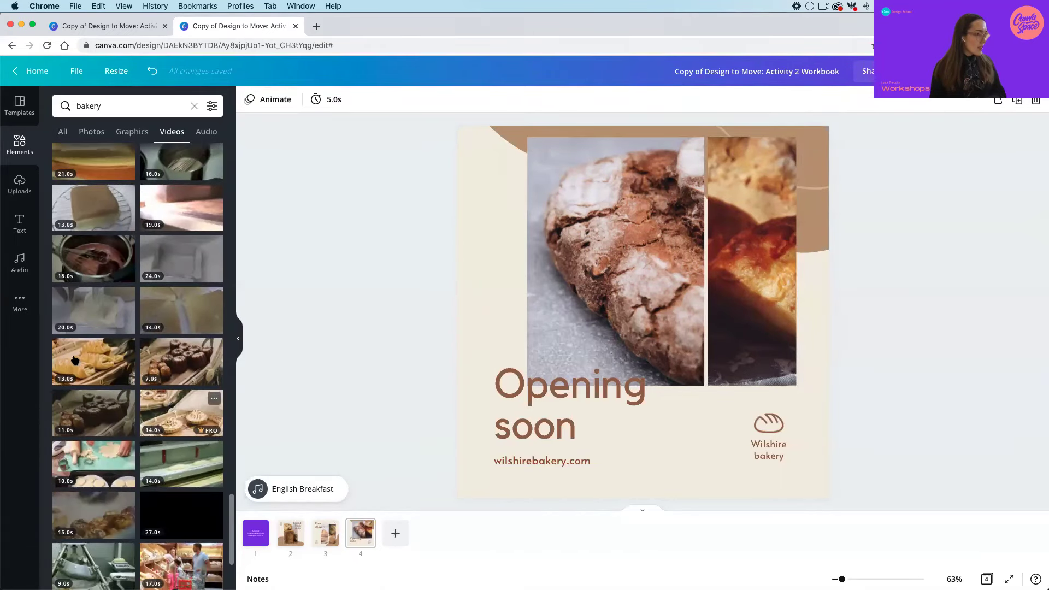
scroll(75, 360, "down", 1)
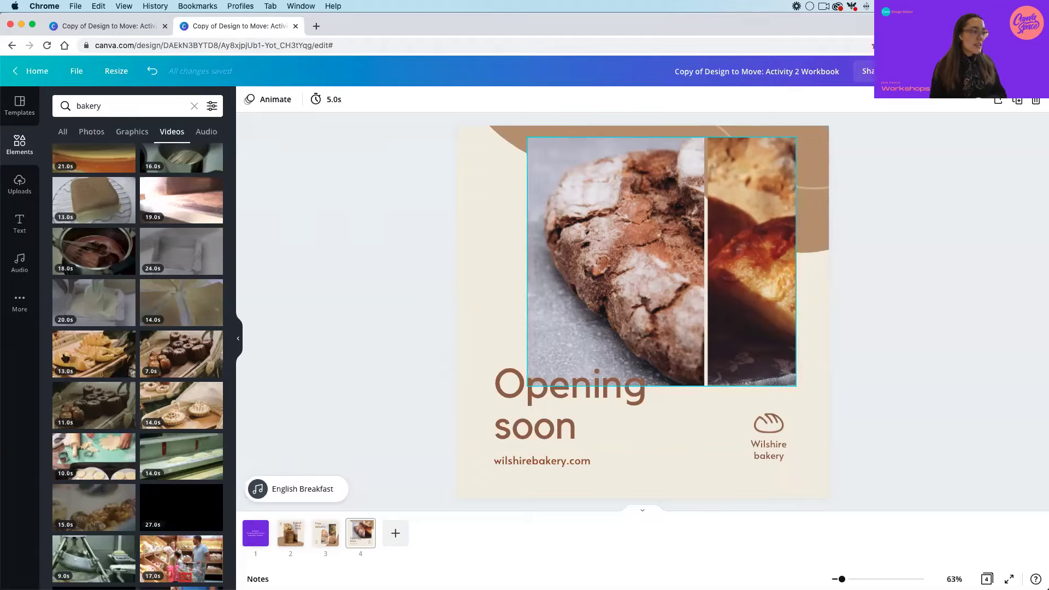
left_click_drag(113, 358, 550, 269)
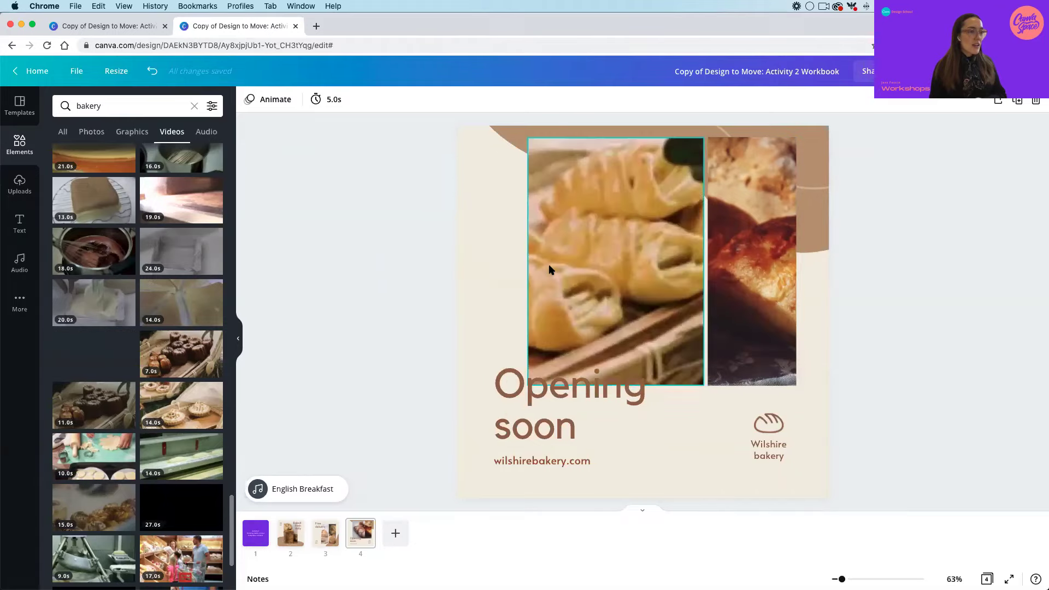
left_click_drag(473, 286, 572, 282)
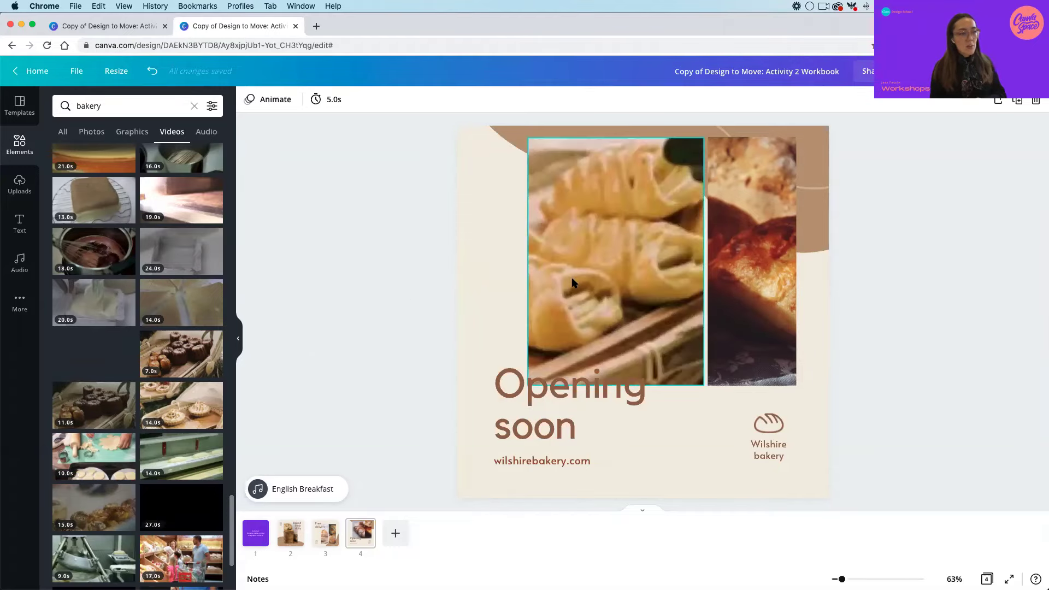
left_click_drag(573, 283, 662, 267)
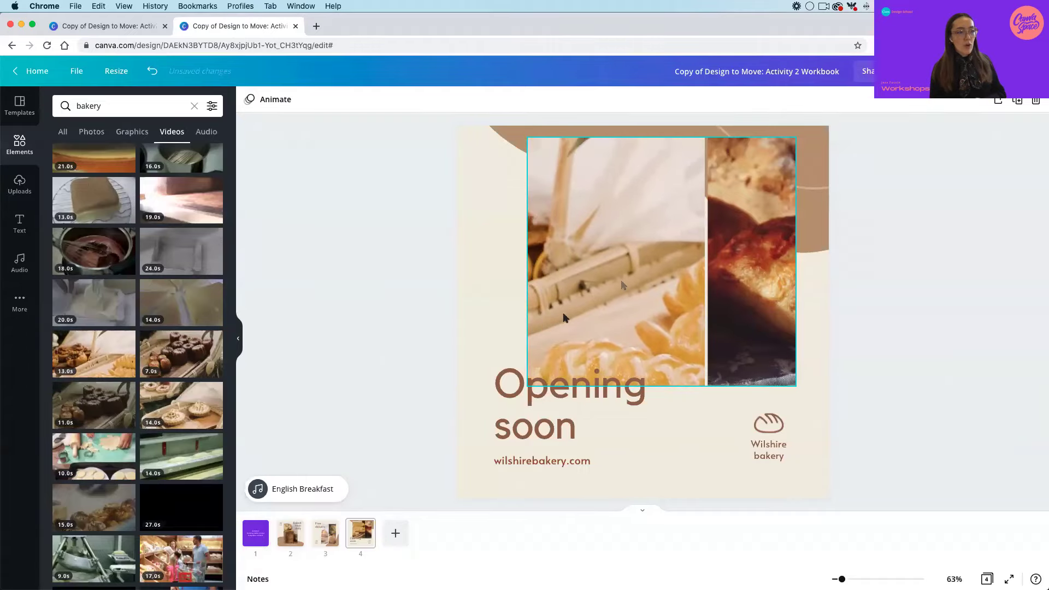
Trim the yellow pastries video in the Opening soon post's large grid frame at both ends to 6.0 seconds.
left_click(568, 203)
left_click(611, 252)
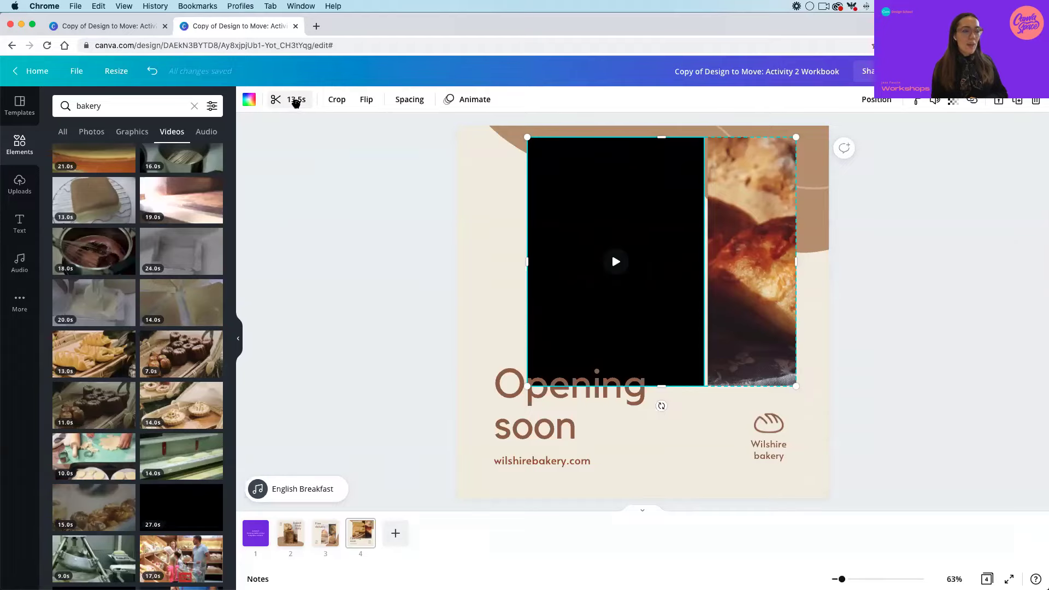
left_click(295, 100)
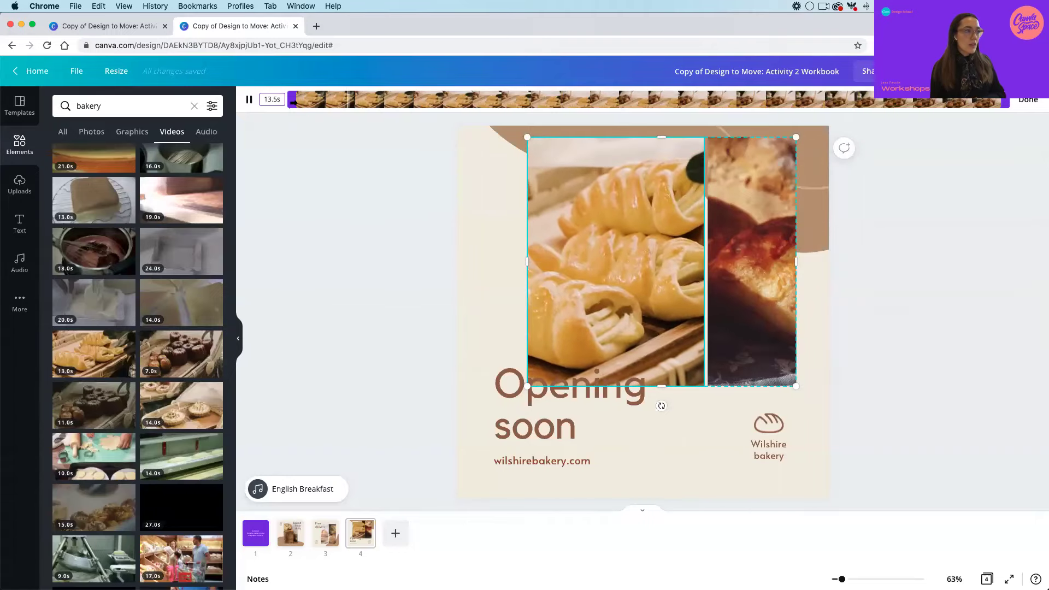
left_click_drag(305, 100, 474, 99)
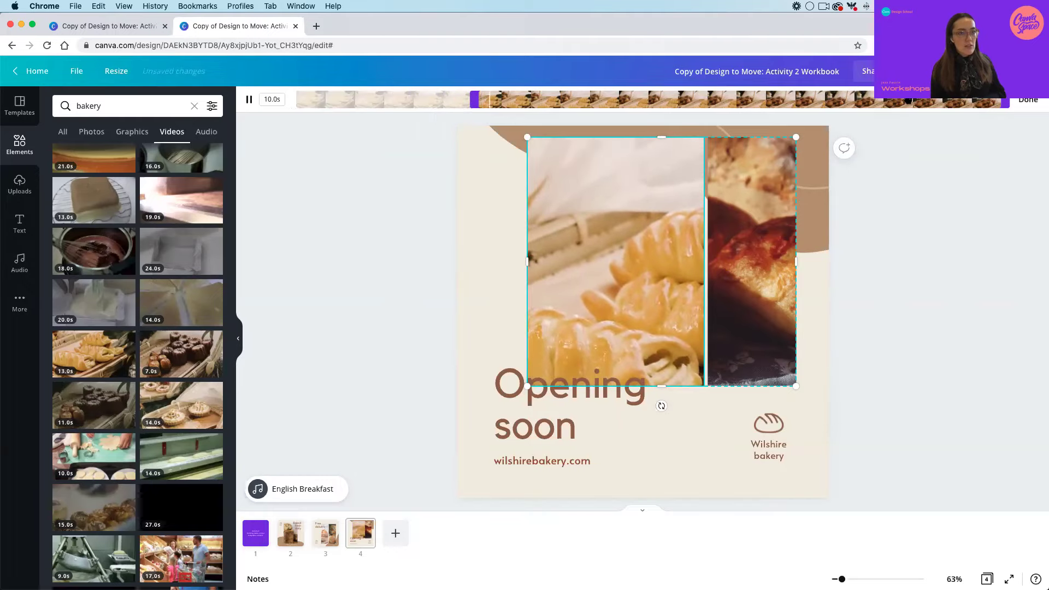
left_click_drag(1011, 102, 850, 100)
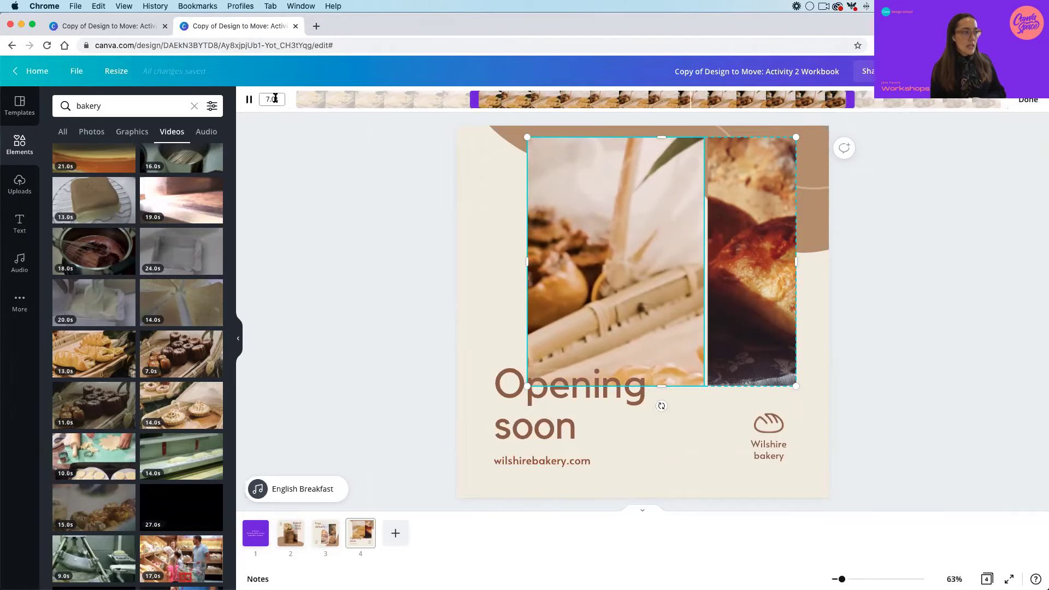
left_click_drag(851, 99, 796, 104)
key("space")
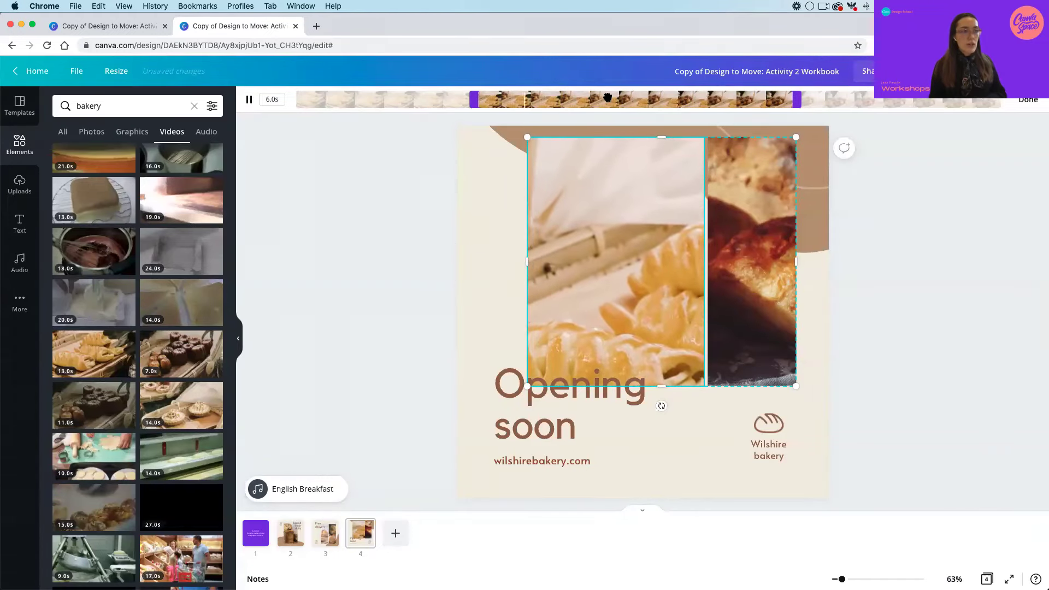
Shift the 6.0-second trim window of the pastries video toward the start of the clip and apply the trim.
left_click_drag(607, 97, 468, 99)
key("space")
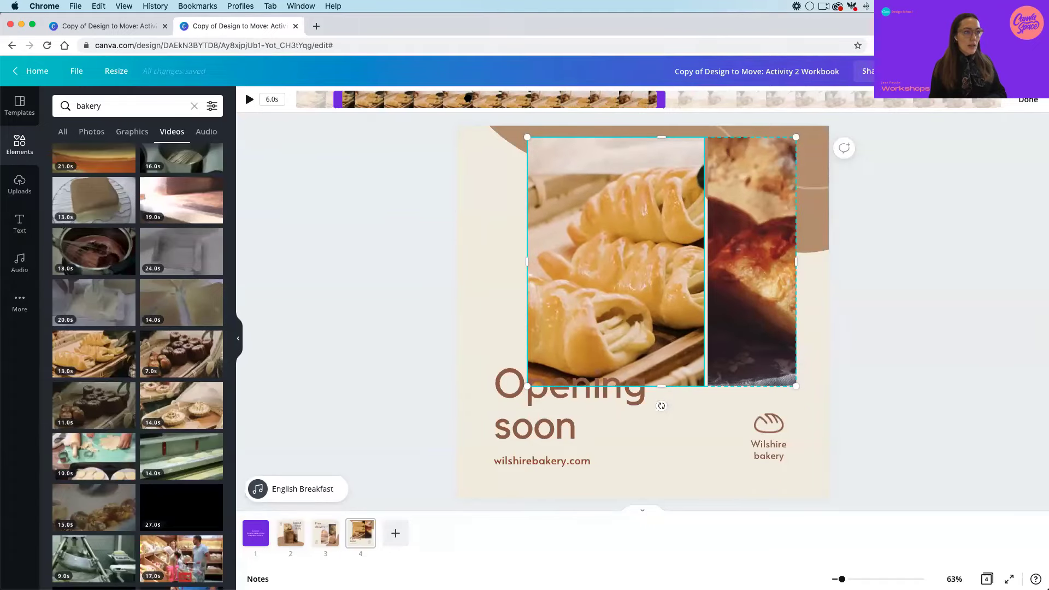
left_click_drag(523, 100, 454, 101)
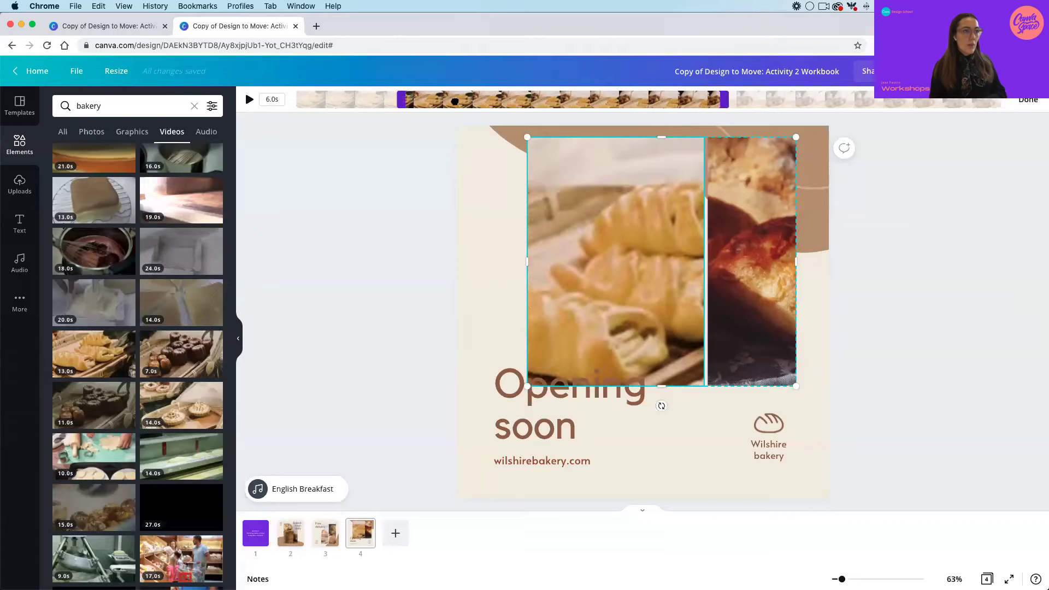
key("space")
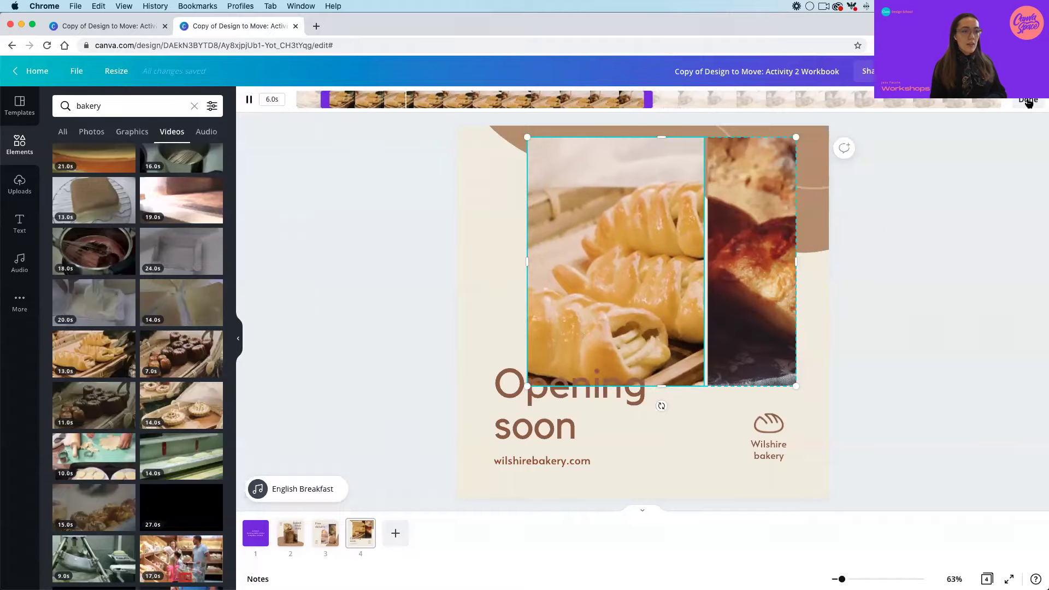
left_click(1028, 100)
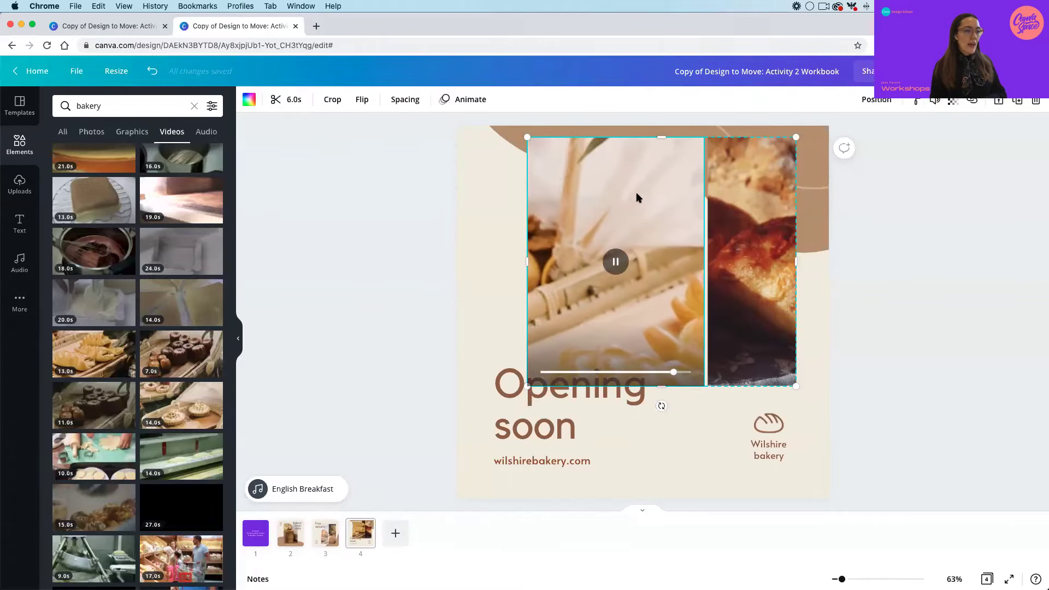
left_click(284, 105)
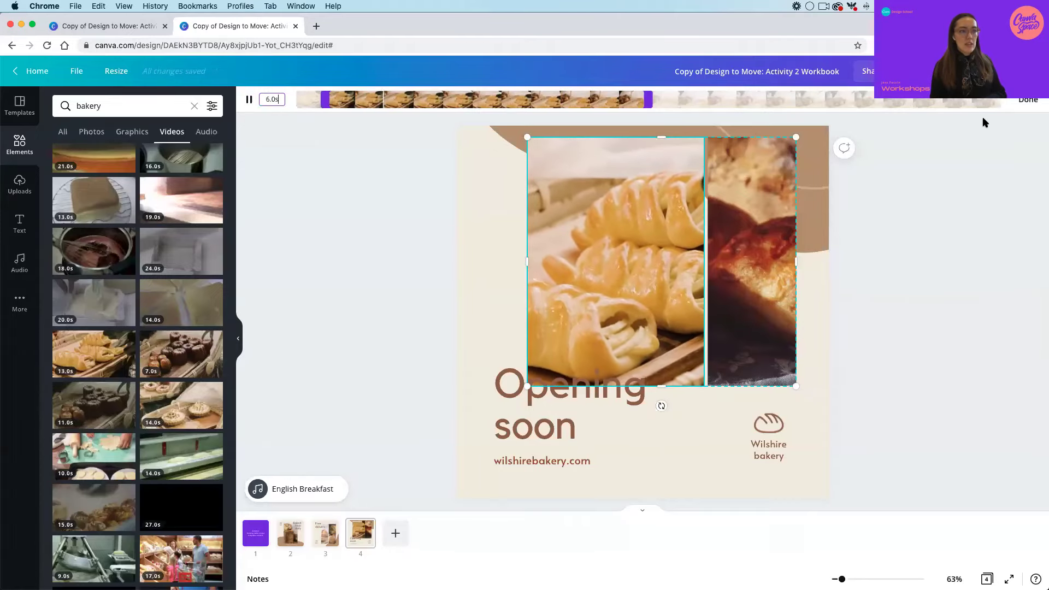
left_click(1029, 104)
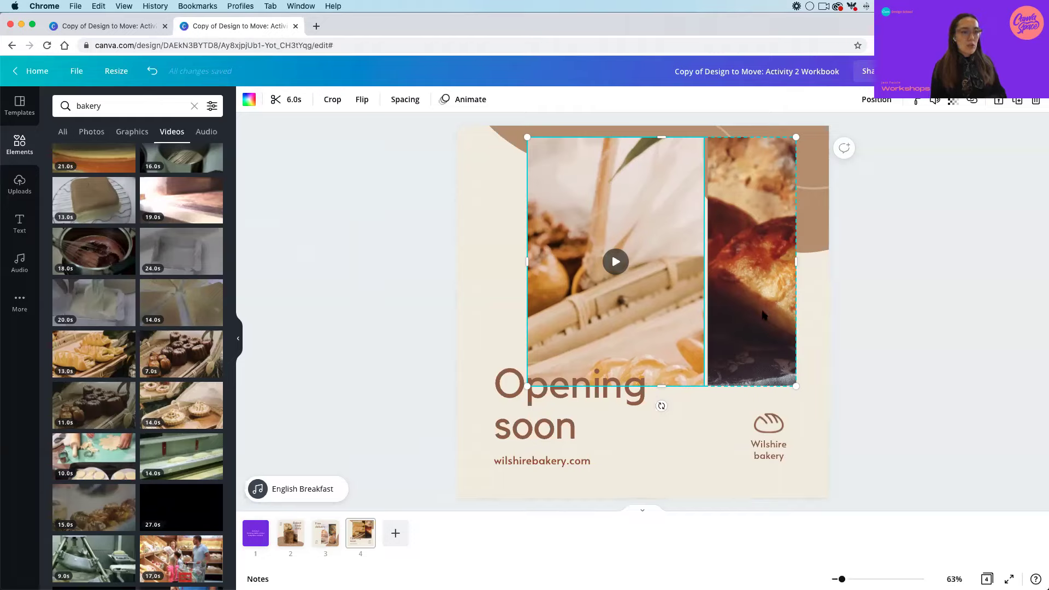
Replace the narrow bread photo in the Opening soon post's grid with the 15-second video of golden bread rolls from the bakery results.
scroll(142, 513, "down", 2)
scroll(141, 514, "down", 3)
scroll(170, 490, "down", 6)
scroll(169, 491, "down", 5)
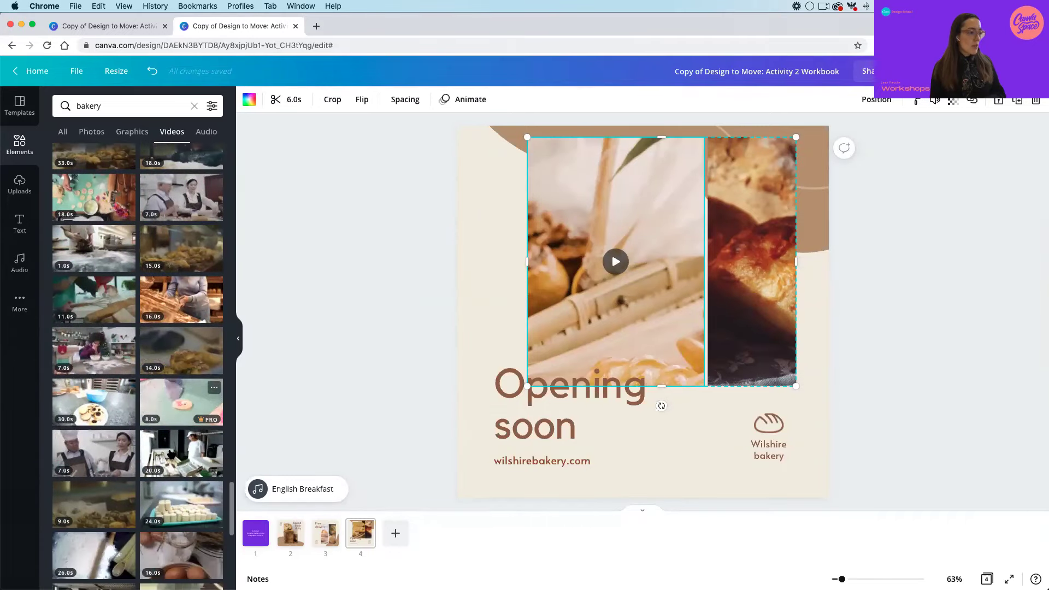
scroll(170, 453, "down", 2)
scroll(151, 478, "down", 3)
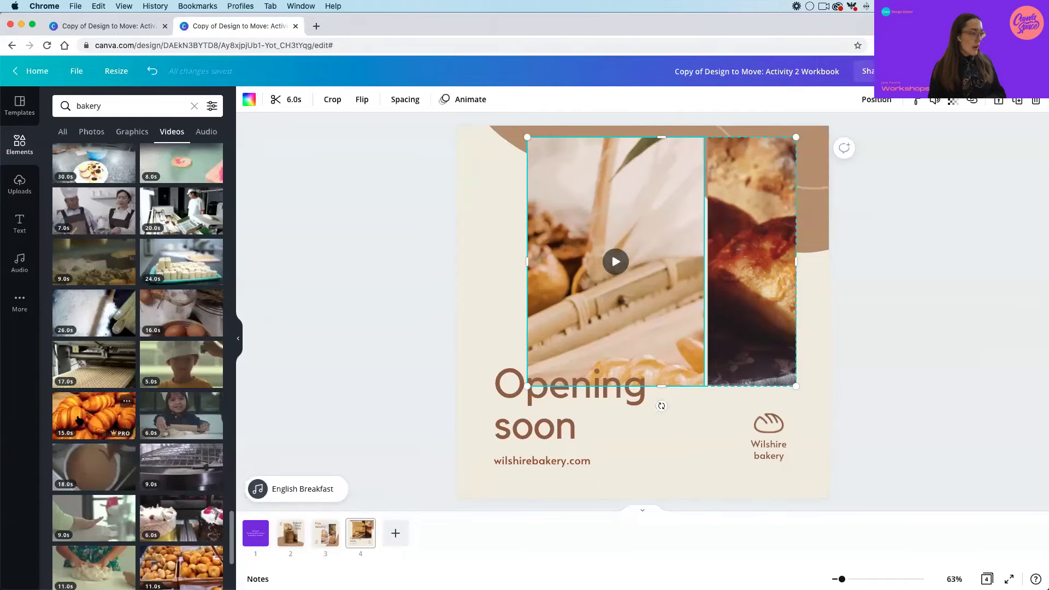
left_click_drag(79, 419, 747, 256)
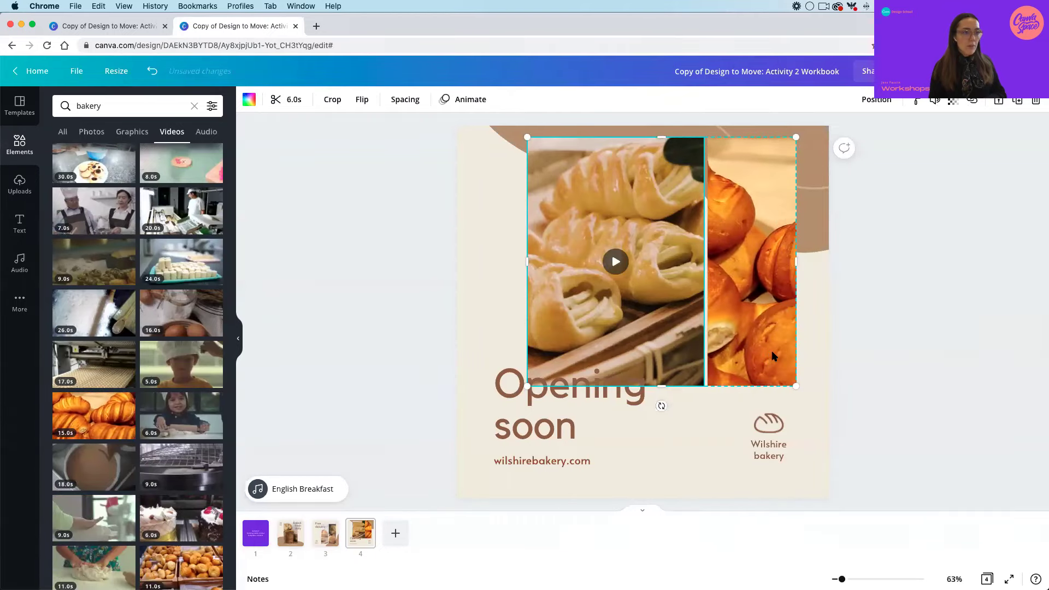
Fill the narrow frame of the Opening soon post's grid with the 28-second cookie video from the bakery results.
scroll(156, 494, "down", 3)
scroll(130, 548, "down", 3)
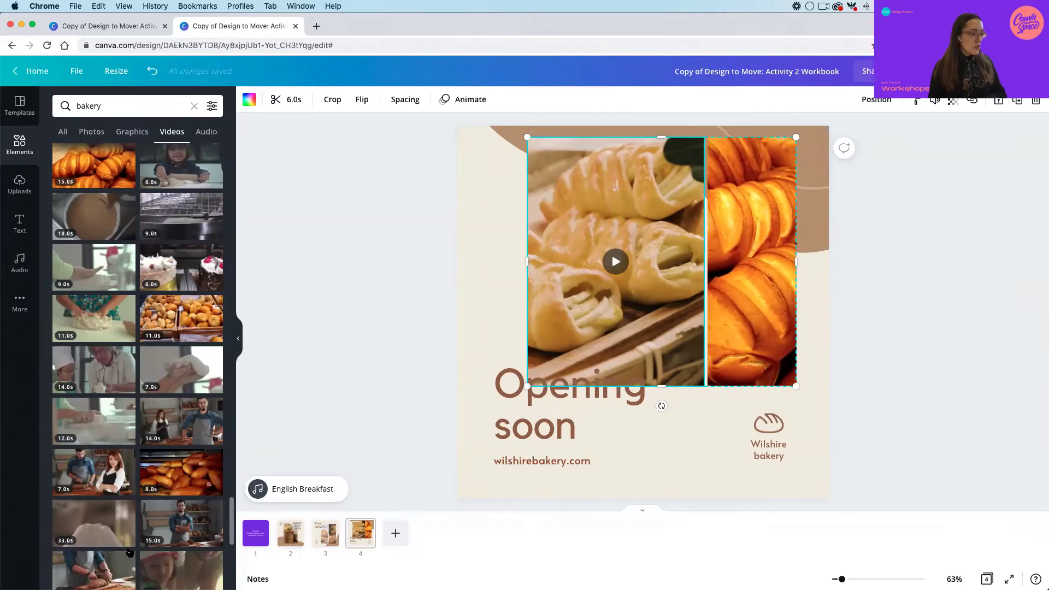
scroll(129, 549, "down", 2)
scroll(130, 552, "down", 10)
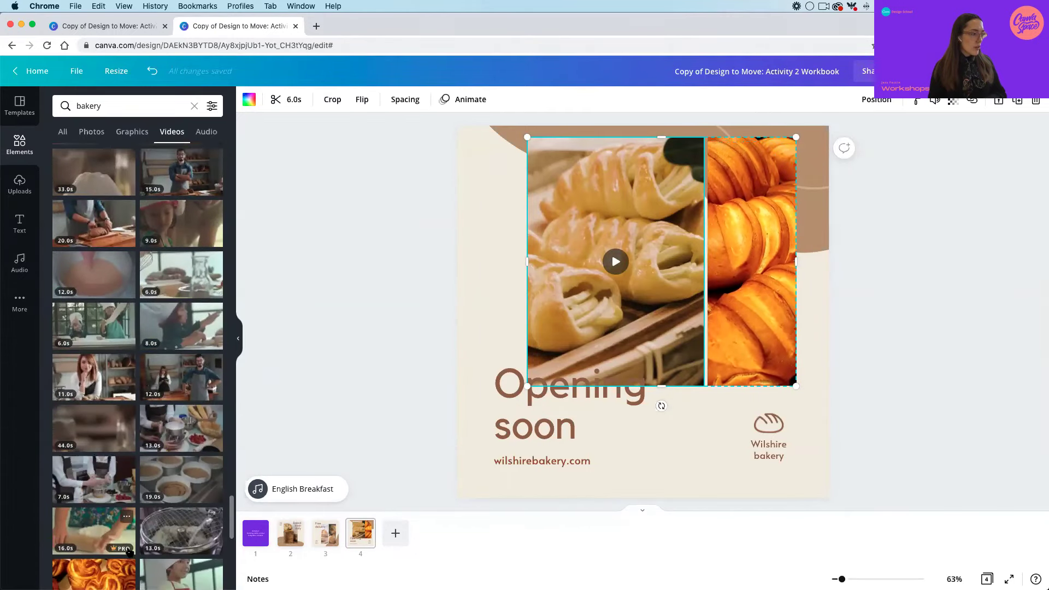
scroll(130, 551, "down", 10)
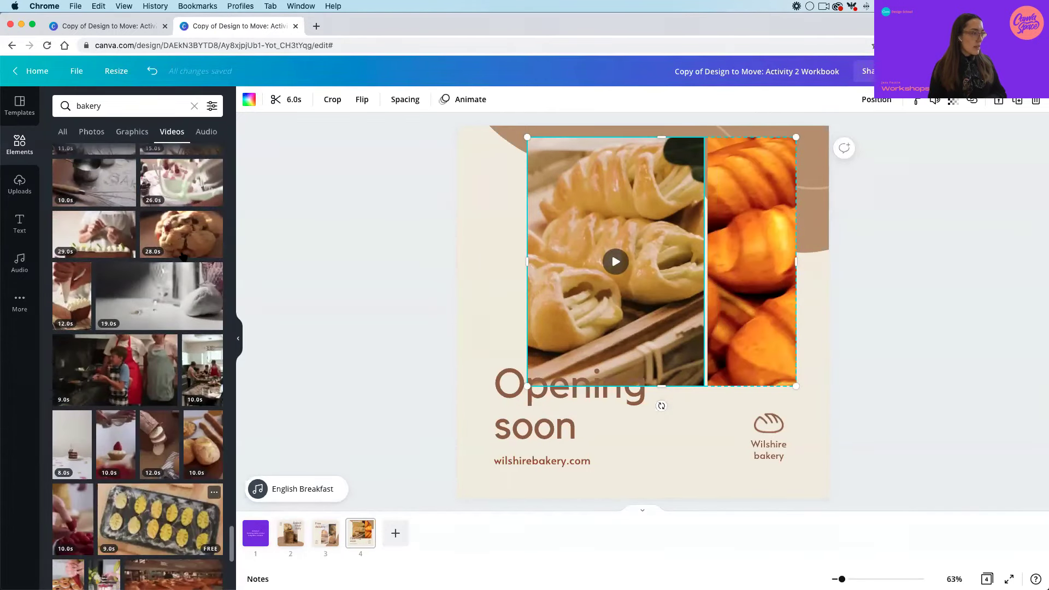
scroll(170, 258, "up", 1)
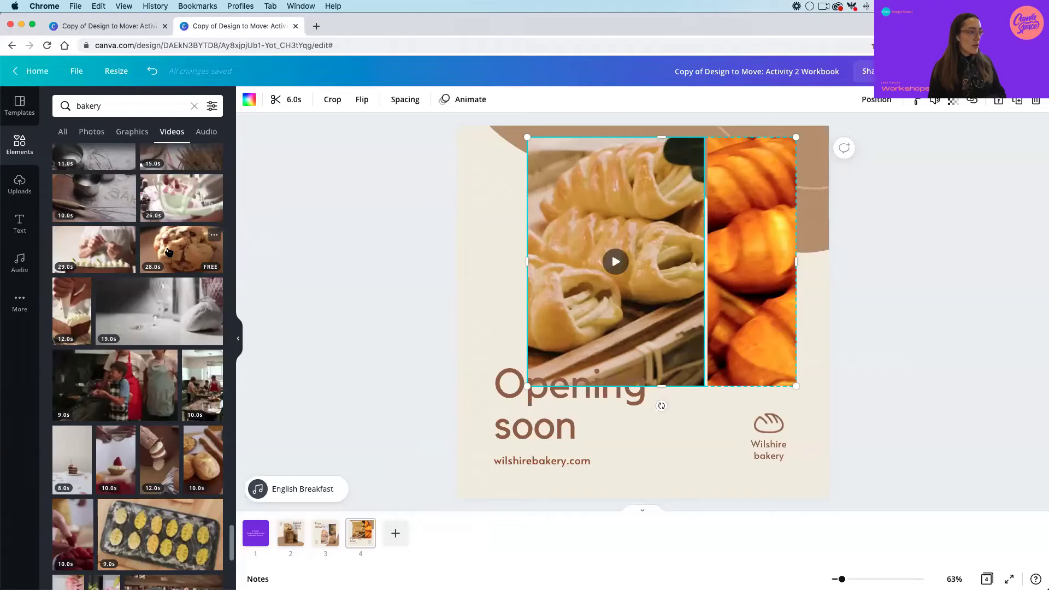
left_click_drag(310, 250, 740, 250)
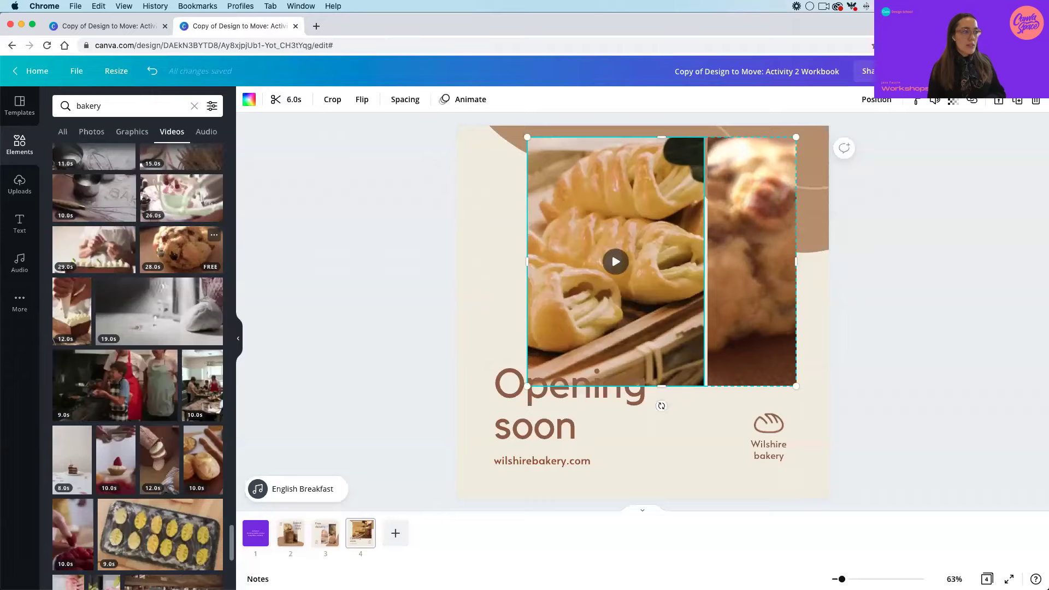
left_click_drag(161, 251, 748, 236)
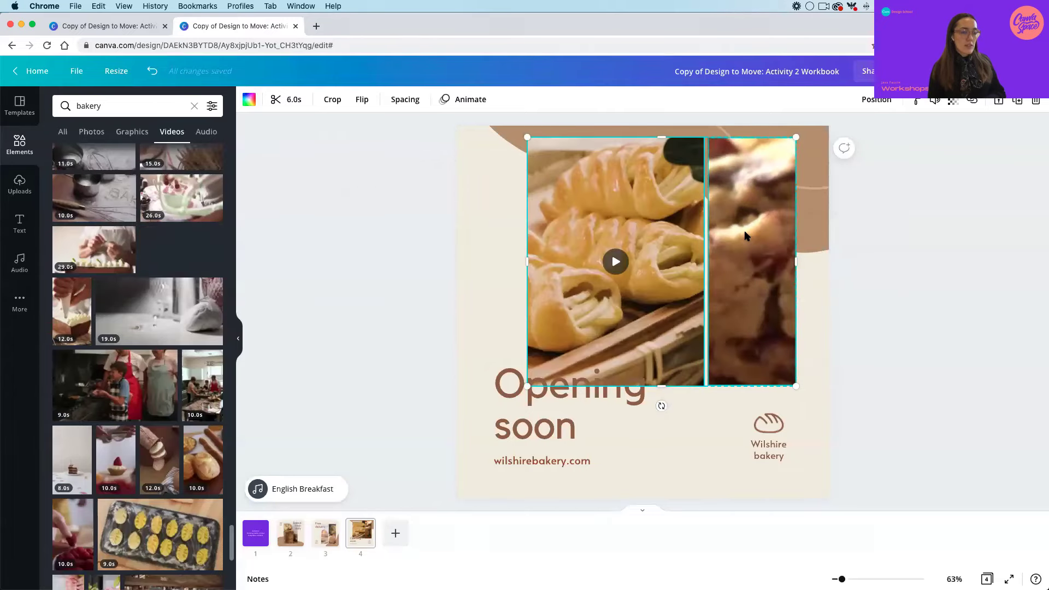
left_click(904, 266)
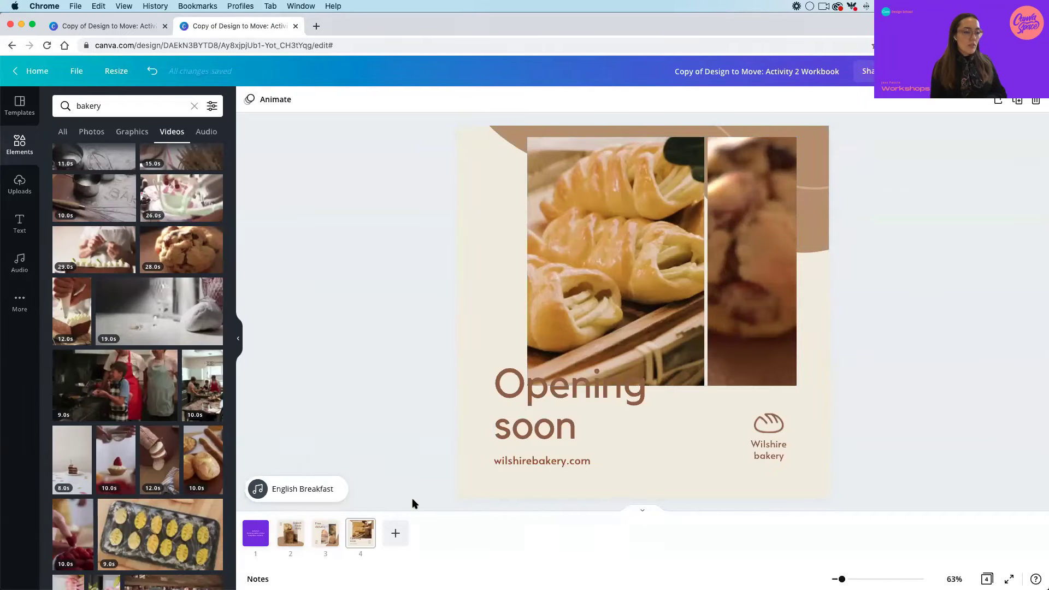
Review the Baked fresh daily and Free delivery posts, and return to the Opening soon post on page 4.
left_click(284, 535)
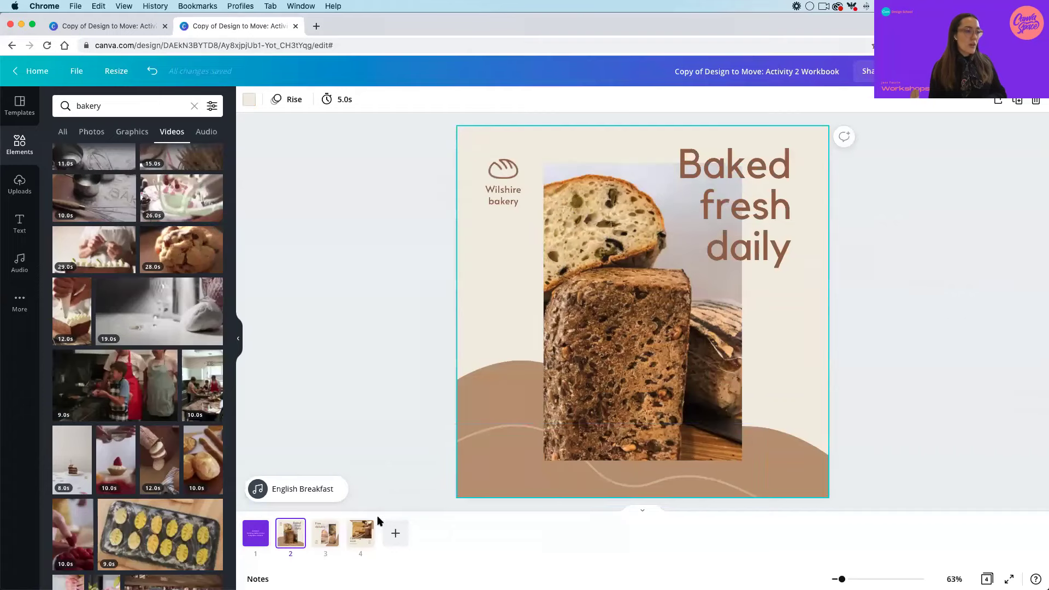
left_click(323, 547)
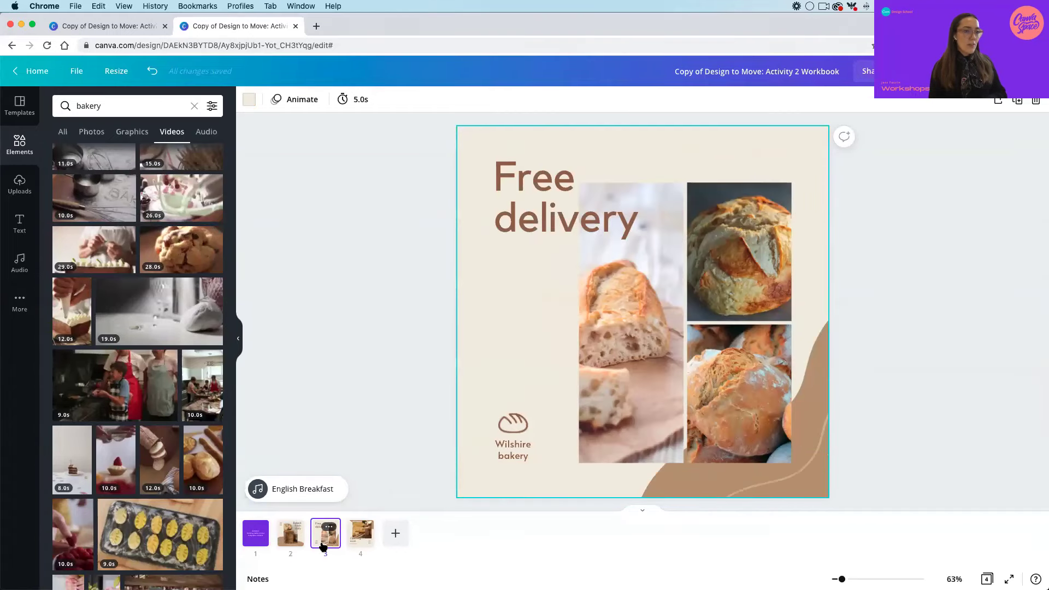
left_click(351, 540)
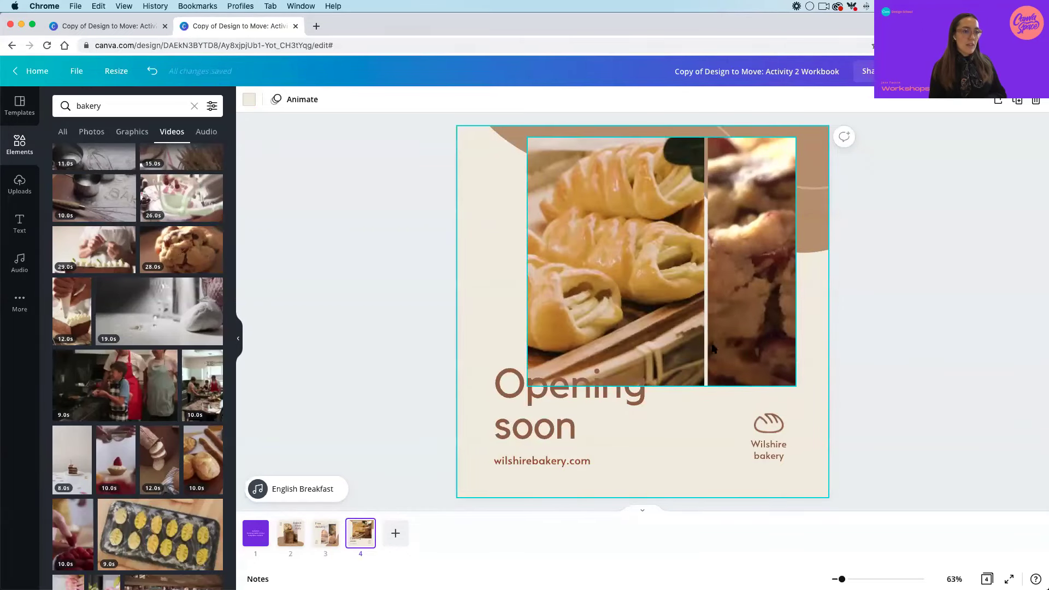
left_click(366, 344)
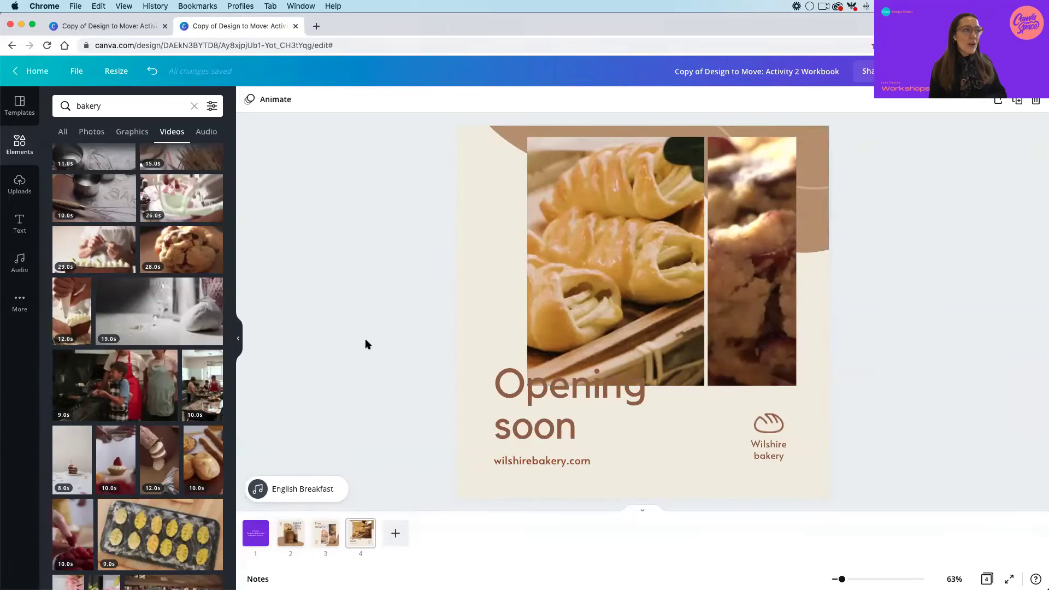
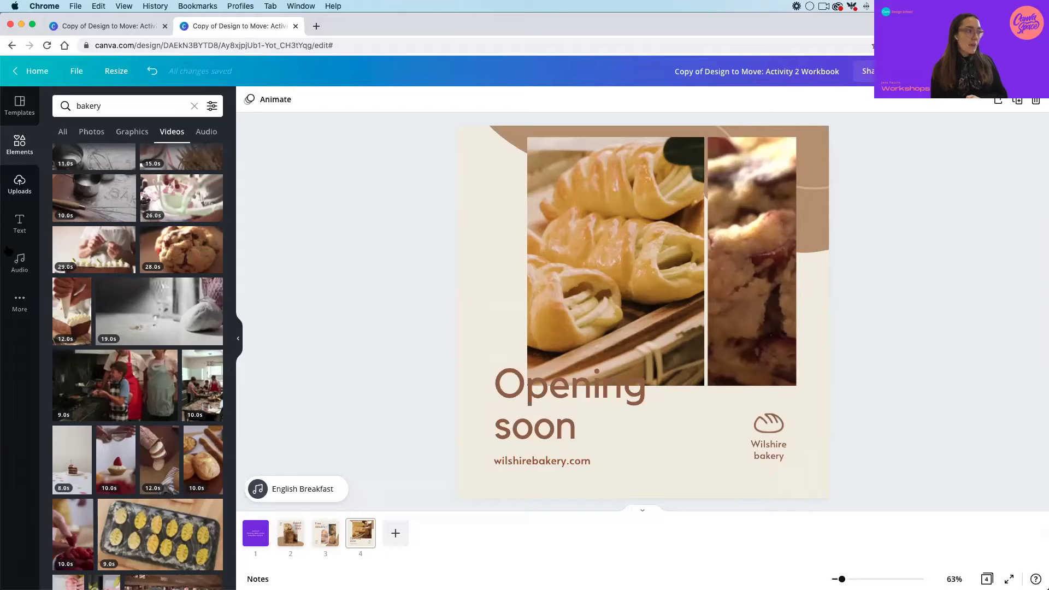
Open the audio library, remove Audio from the side navigation, and return to the bakery video results.
left_click(11, 275)
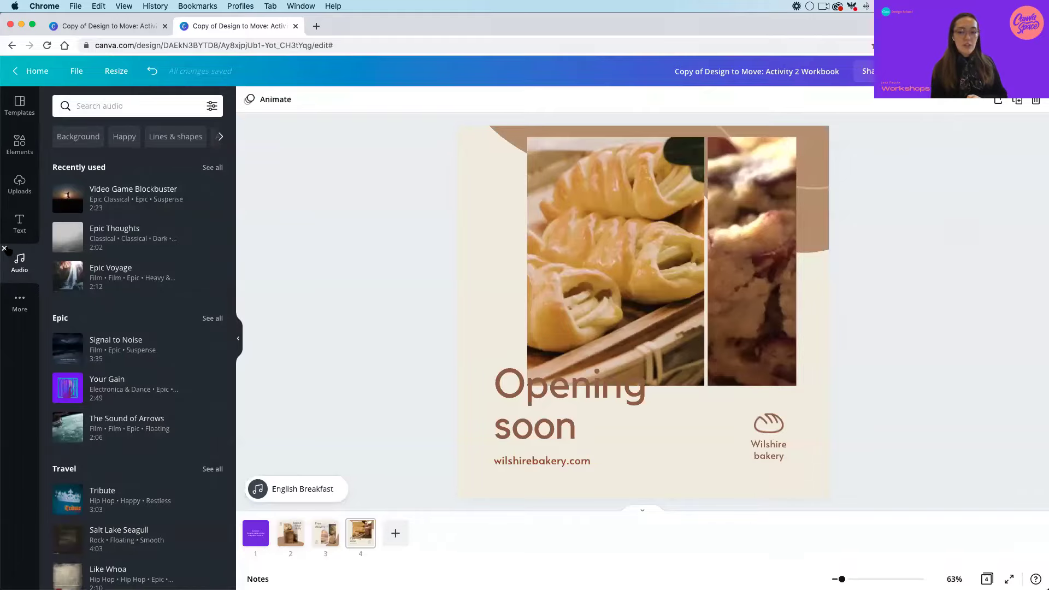
left_click(5, 249)
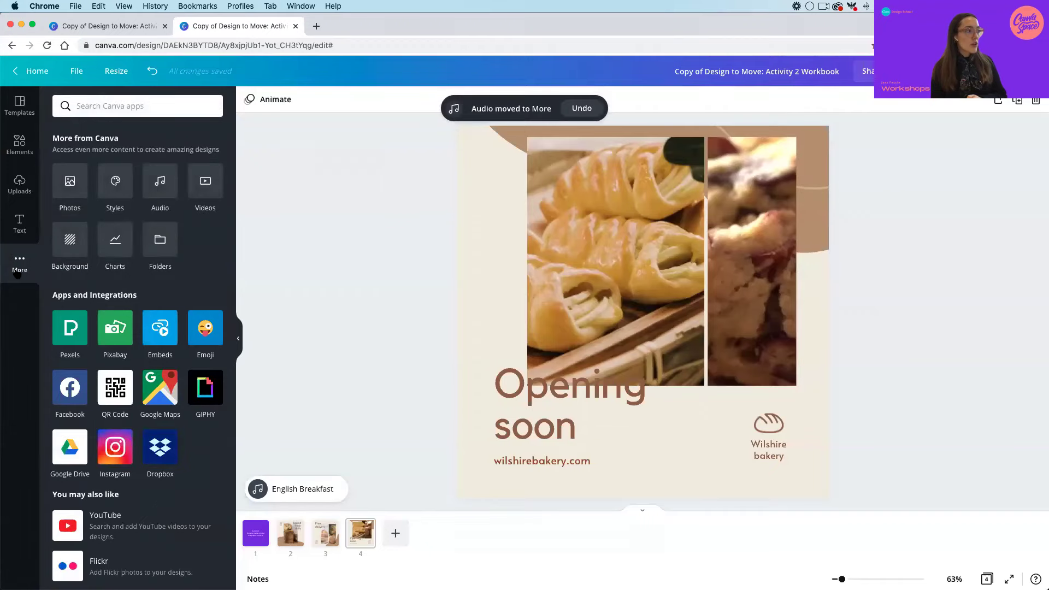
left_click(22, 141)
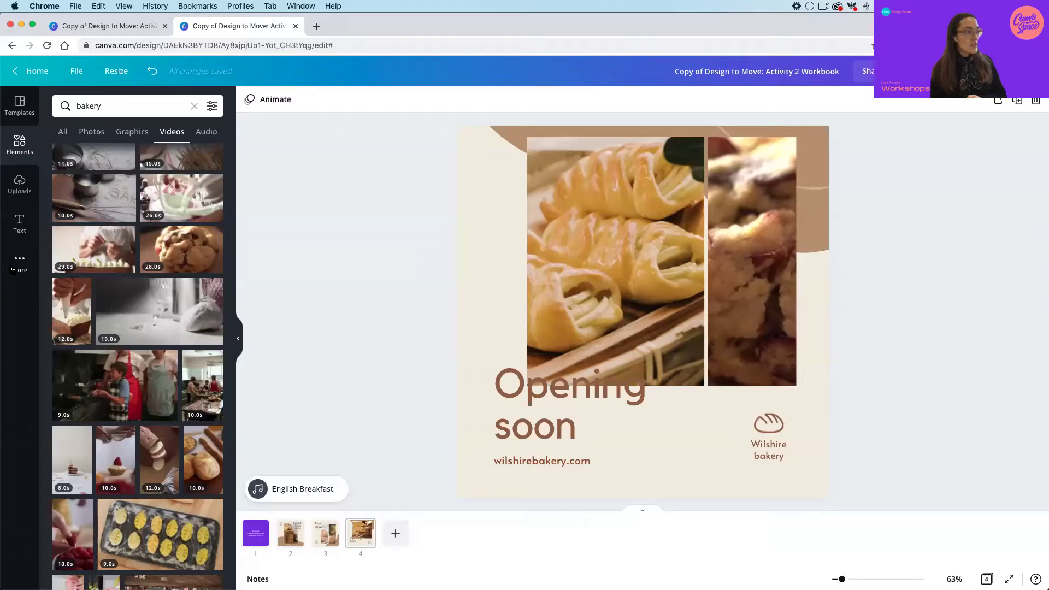
Open the audio library from the additional Canva apps and browse its music categories from Epic through Travel, Trap, Piano and YouTube.
left_click(20, 265)
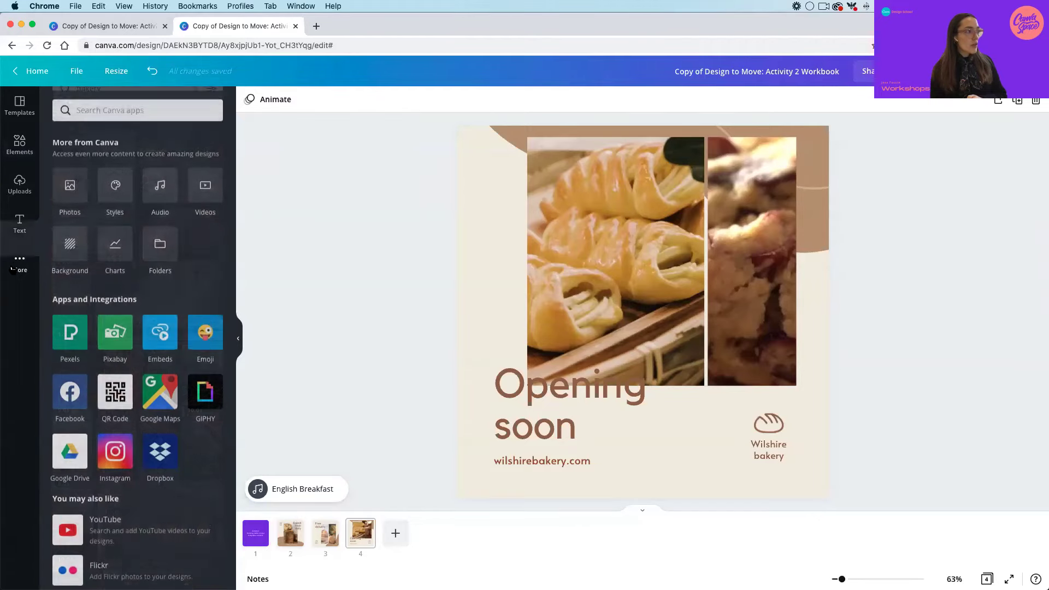
left_click(157, 196)
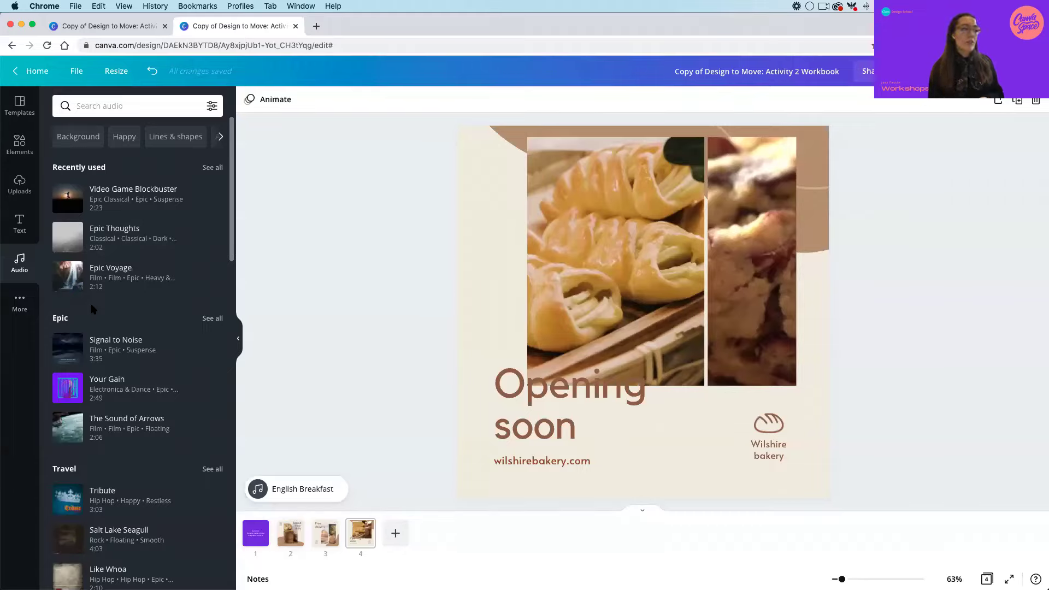
scroll(87, 309, "down", 1)
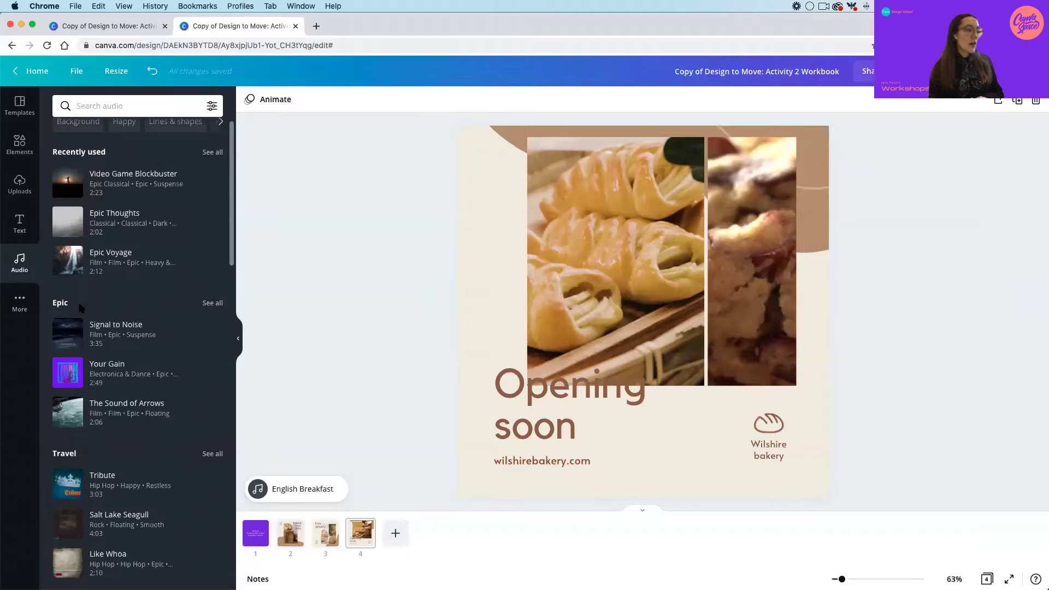
scroll(79, 307, "down", 3)
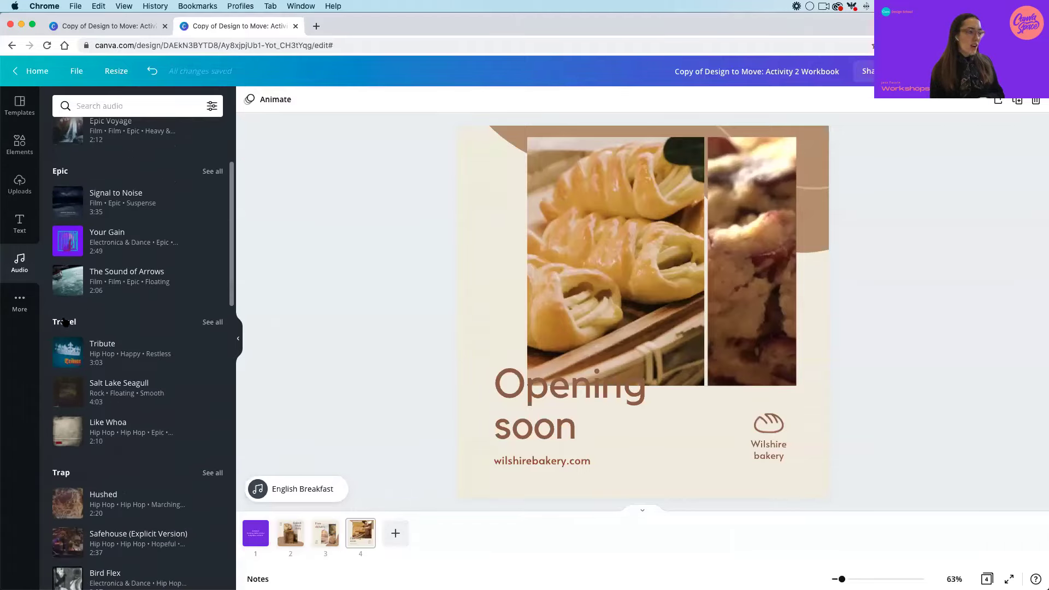
scroll(72, 331, "down", 3)
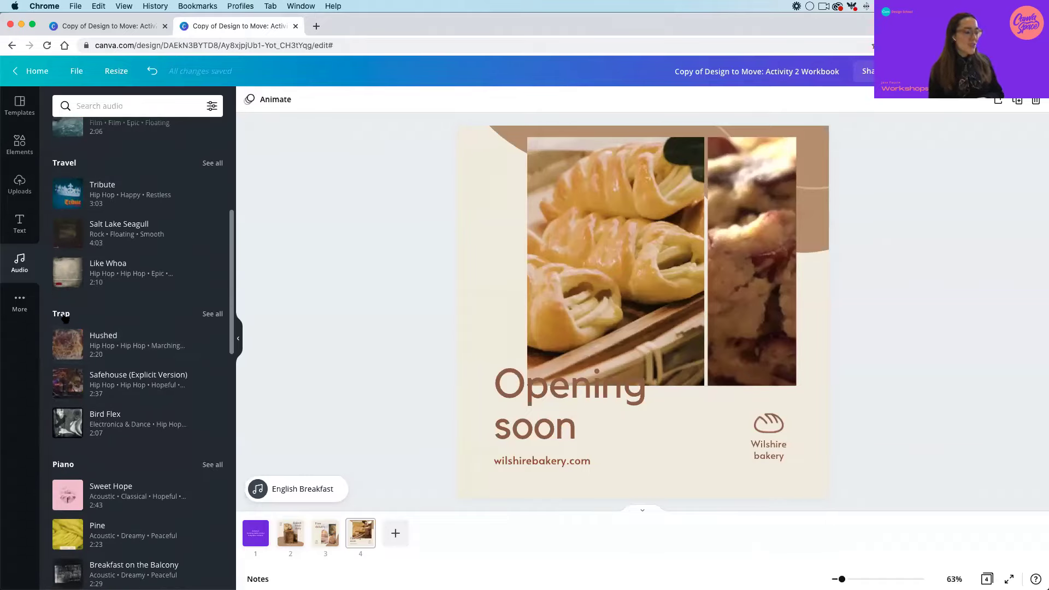
scroll(65, 320, "down", 3)
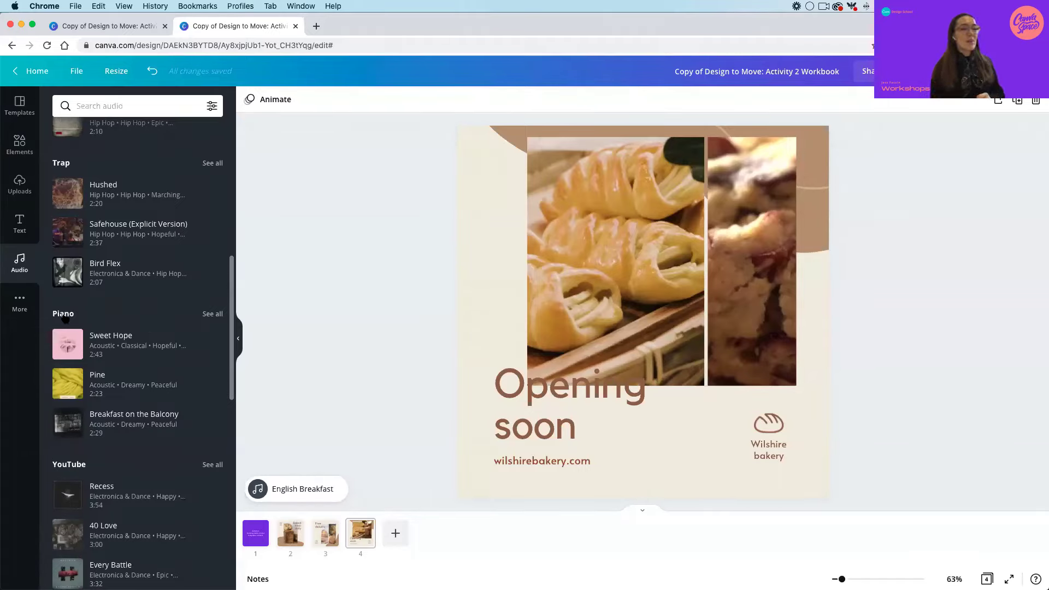
Find the English Breakfast track in the Happy category of the audio library and preview it.
scroll(64, 318, "down", 2)
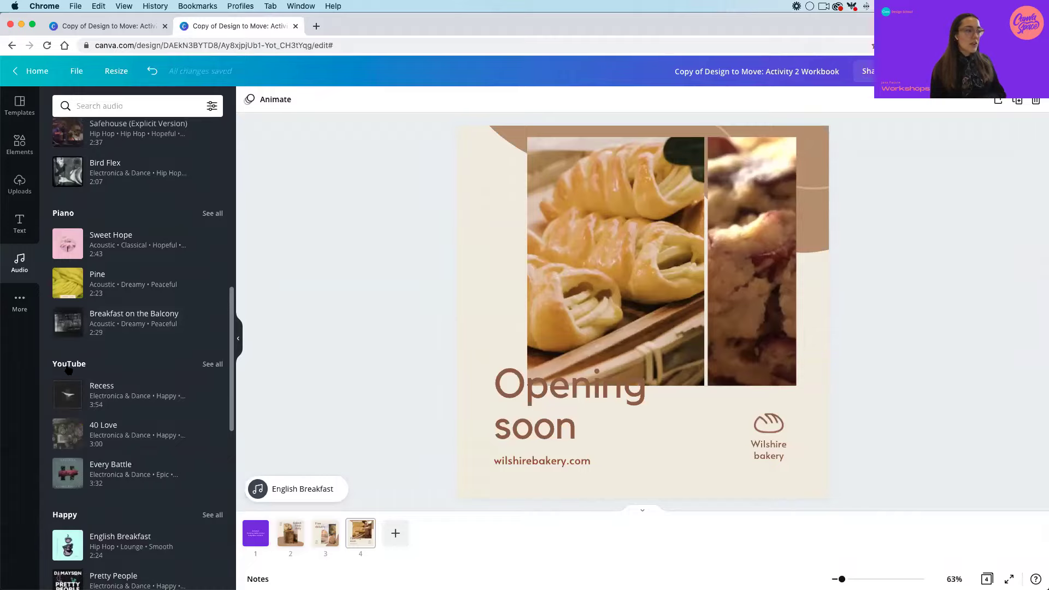
scroll(68, 370, "down", 5)
scroll(68, 370, "down", 3)
scroll(68, 370, "up", 3)
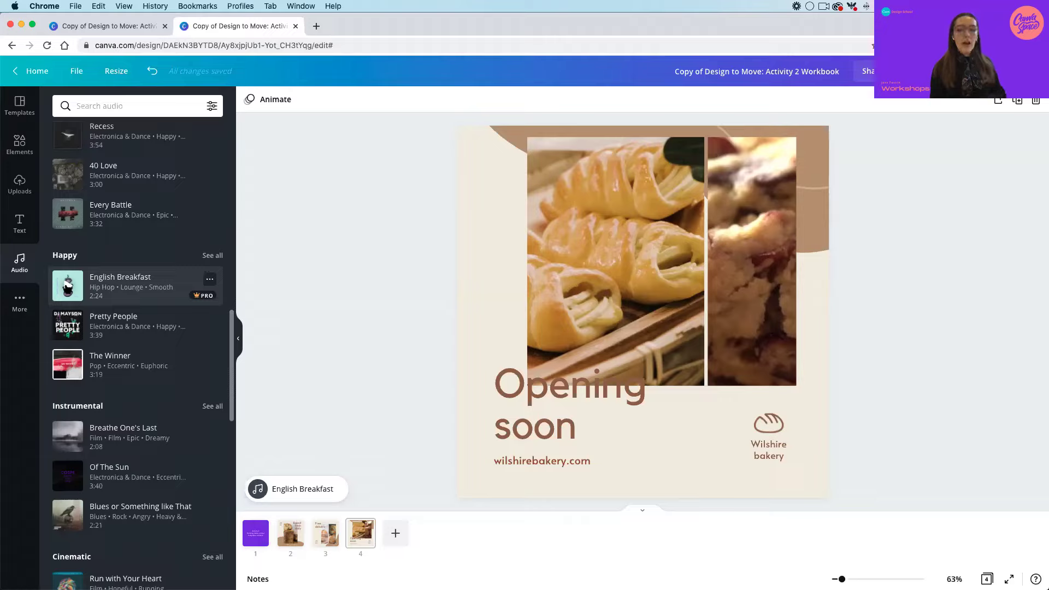
left_click(67, 286)
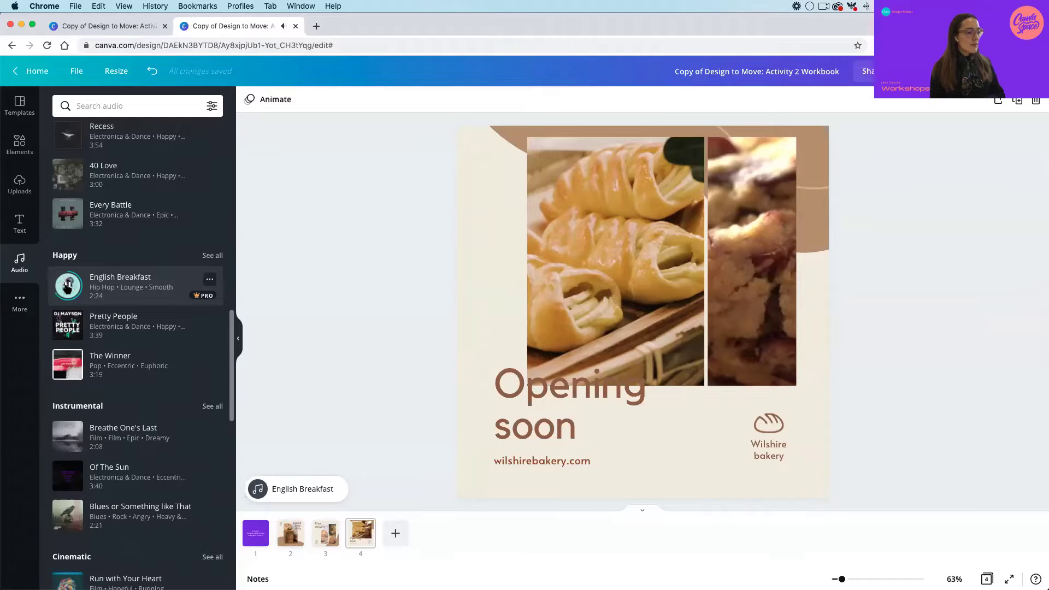
left_click(67, 285)
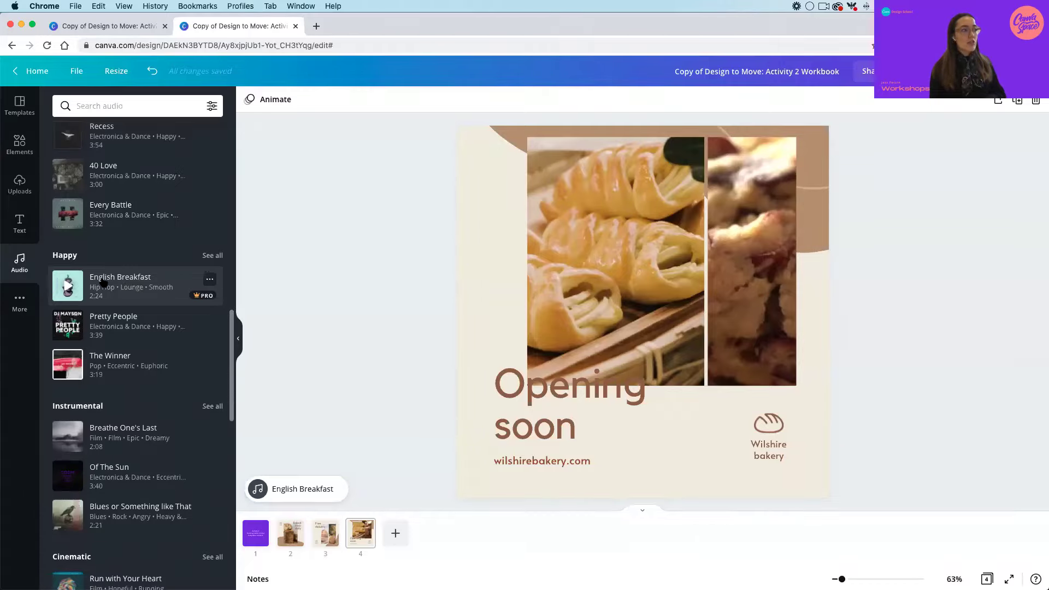
Add the English Breakfast track to the bakery design and play it from the design's audio controls.
left_click_drag(103, 282, 400, 430)
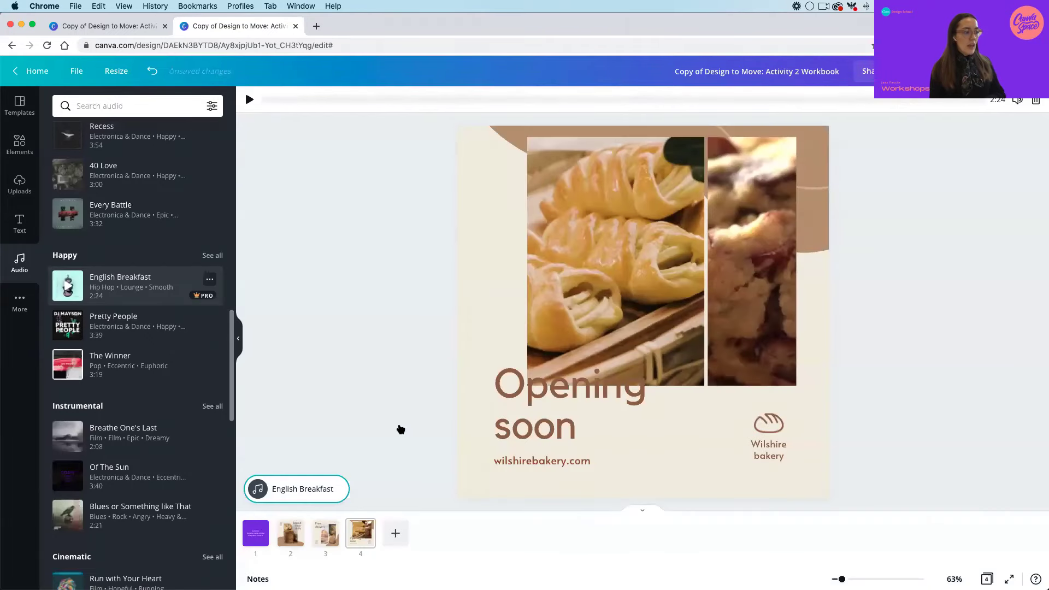
left_click(303, 492)
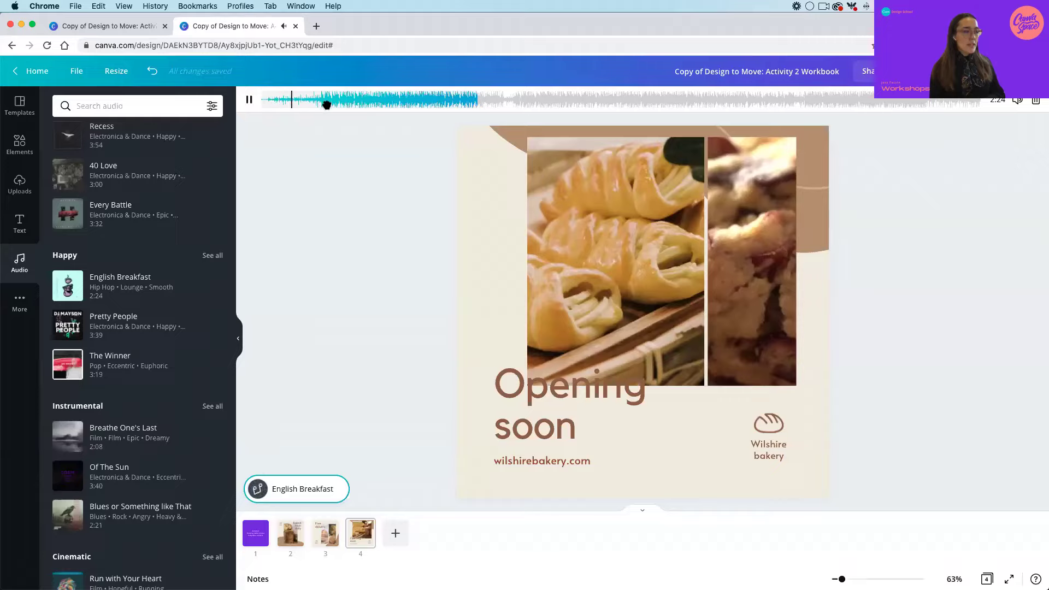
left_click(249, 99)
Shift the used section of the English Breakfast track past its quiet intro and play back the selection.
left_click(319, 103)
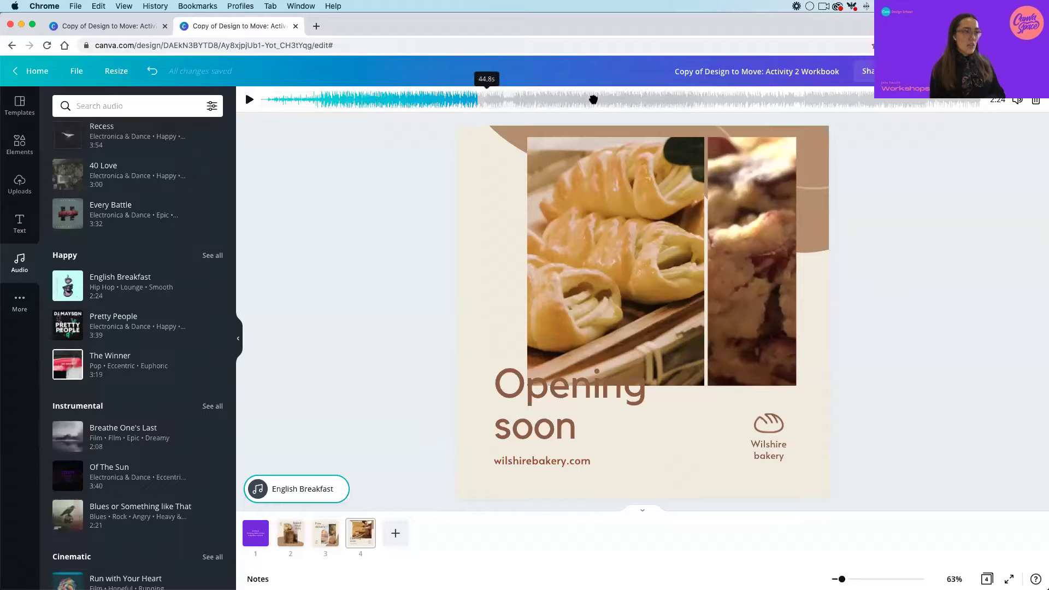
mouse_move(568, 101)
left_mouse_down()
mouse_move(492, 100)
mouse_move(628, 104)
mouse_move(573, 103)
left_mouse_up()
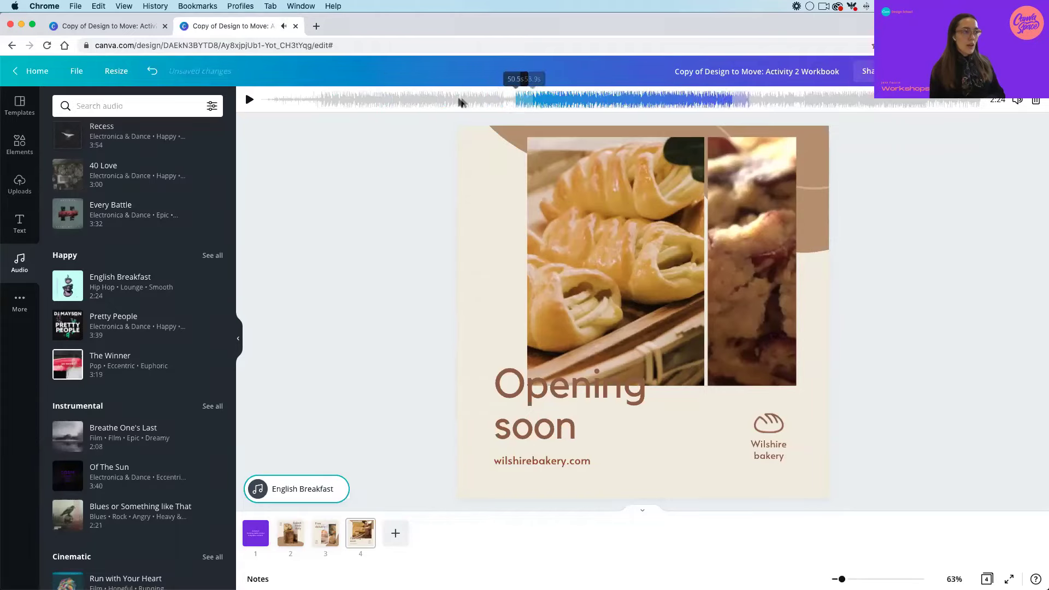
left_click(430, 101)
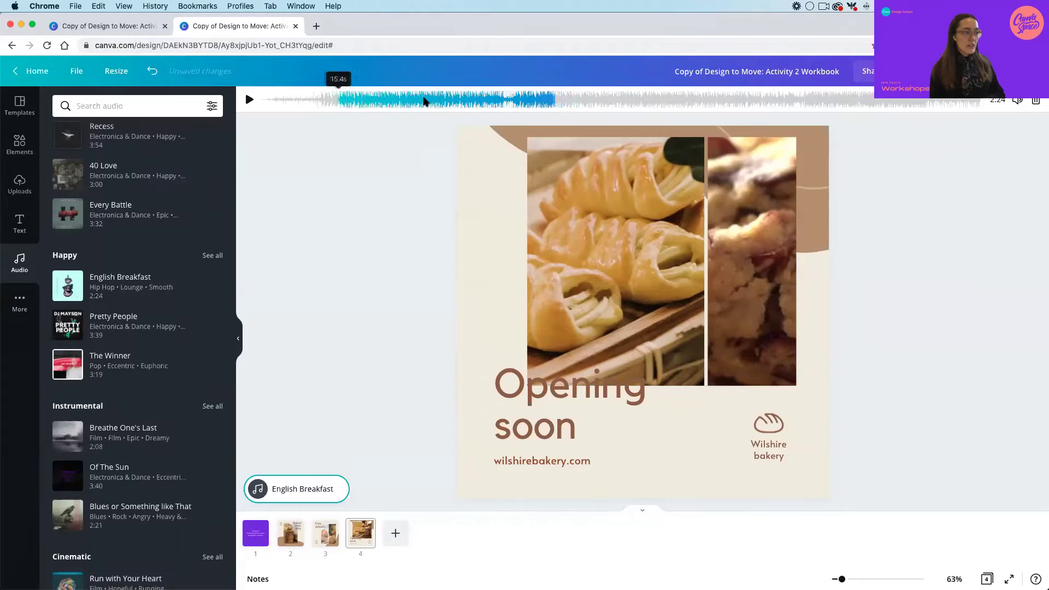
left_click_drag(423, 101, 424, 103)
left_click_drag(424, 99, 426, 98)
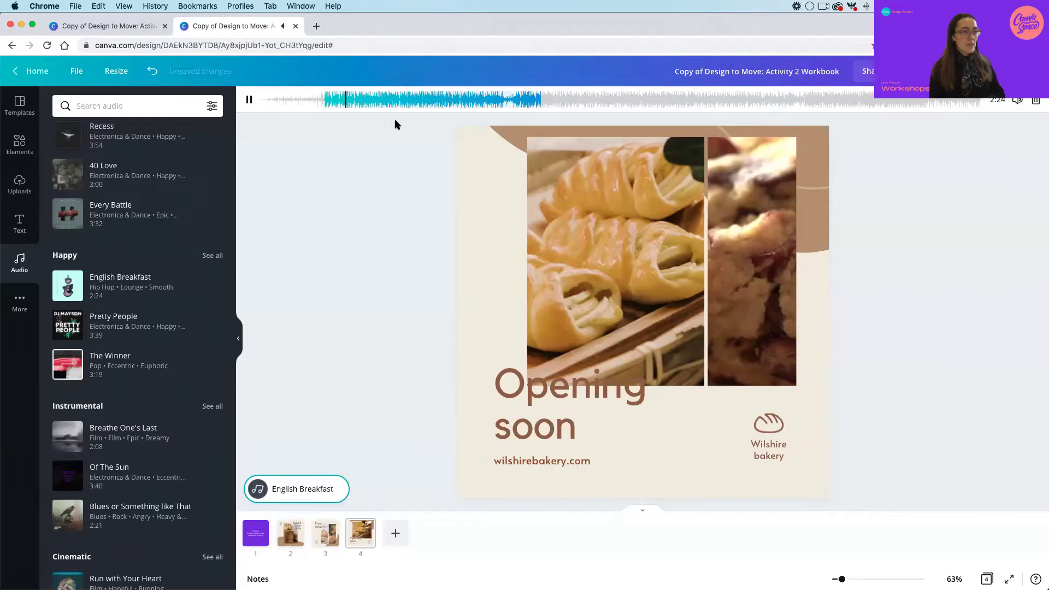
left_click(249, 99)
Lower the English Breakfast track's volume to about 85 during playback, and stop the track.
left_click(1017, 100)
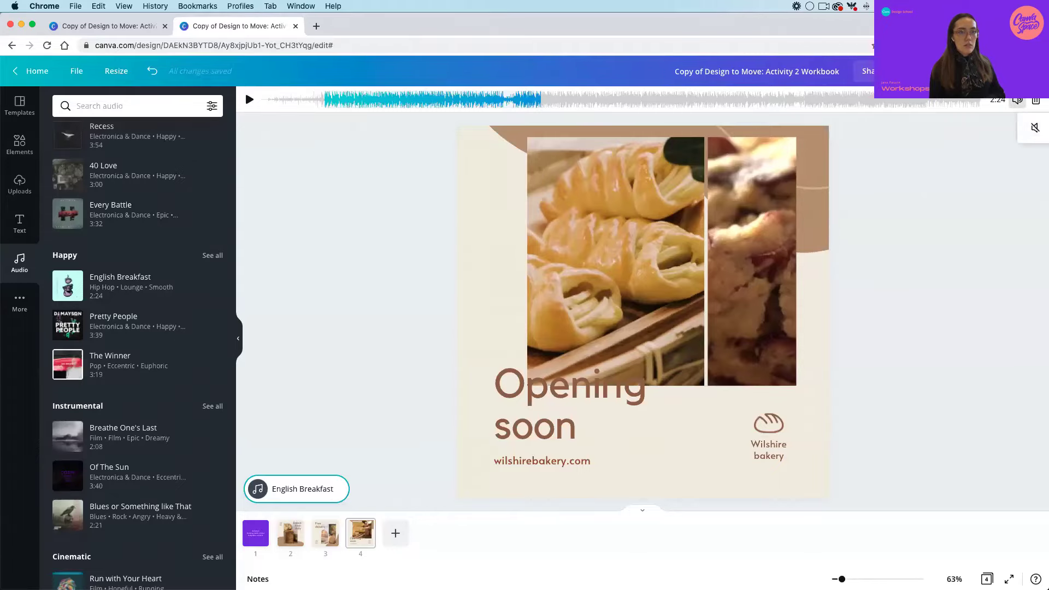
left_click(245, 90)
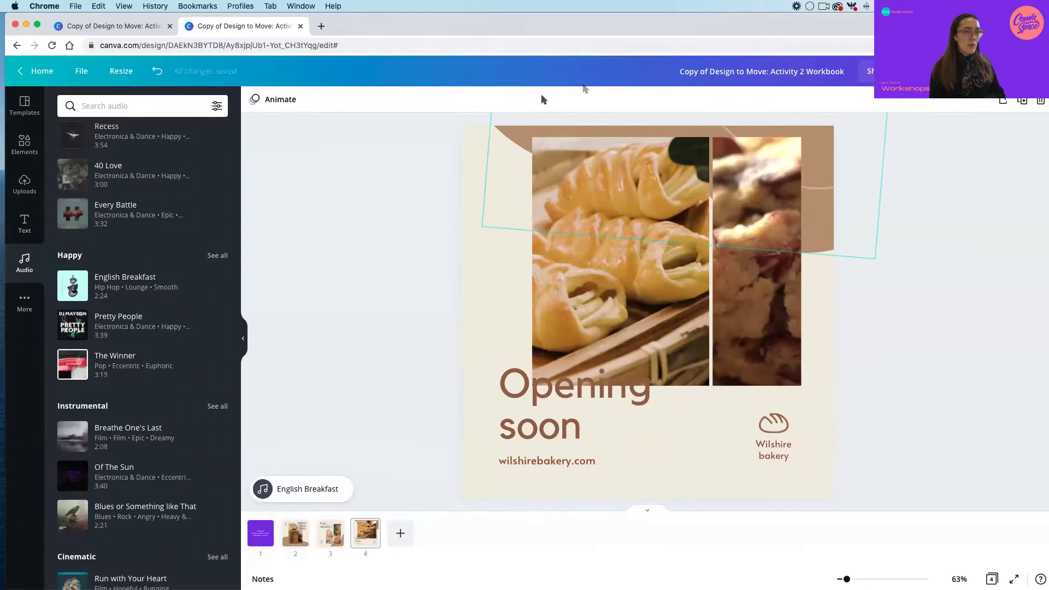
left_click(296, 491)
left_click(1022, 100)
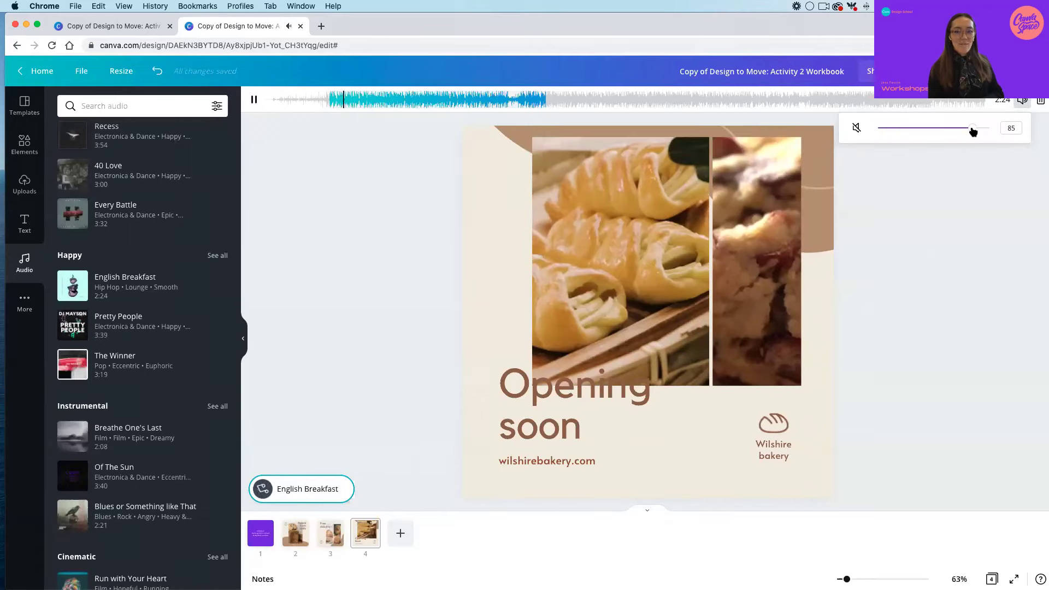
left_click(254, 101)
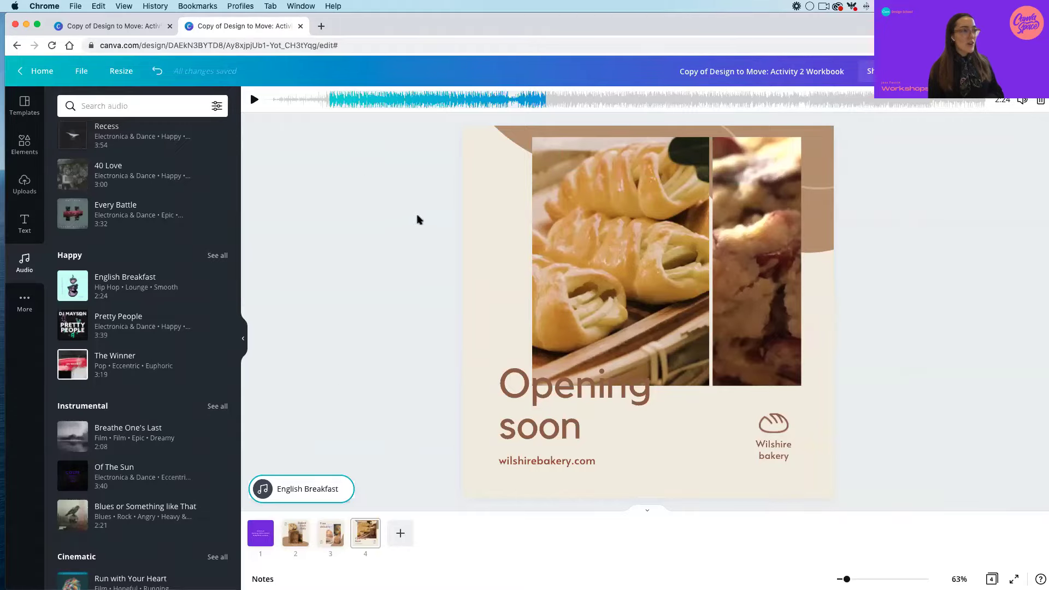
left_click(350, 513)
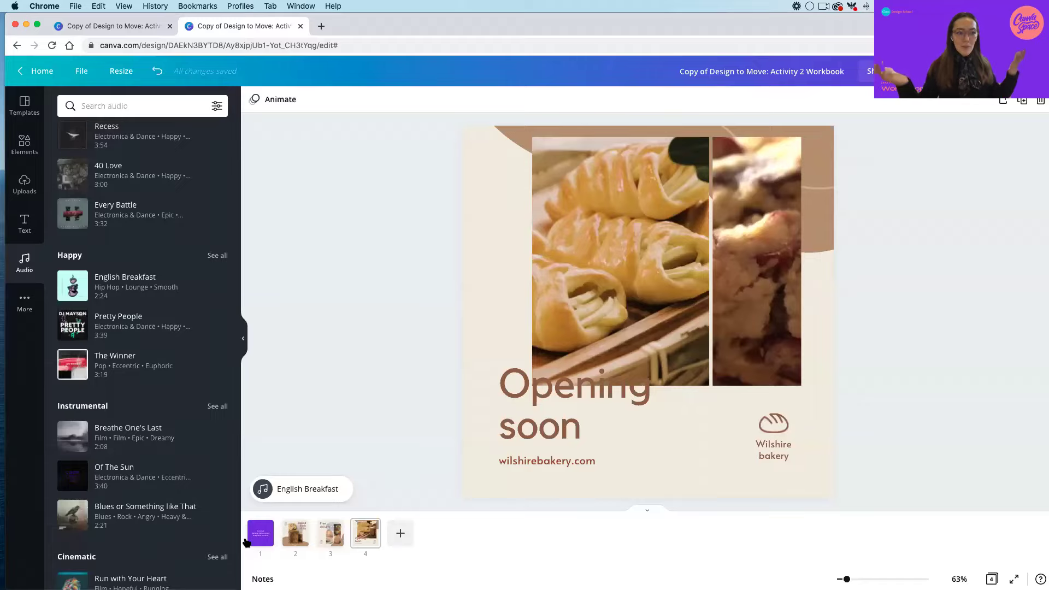
Delete the purple Activity 2 title page from the start of the design.
mouse_move(244, 540)
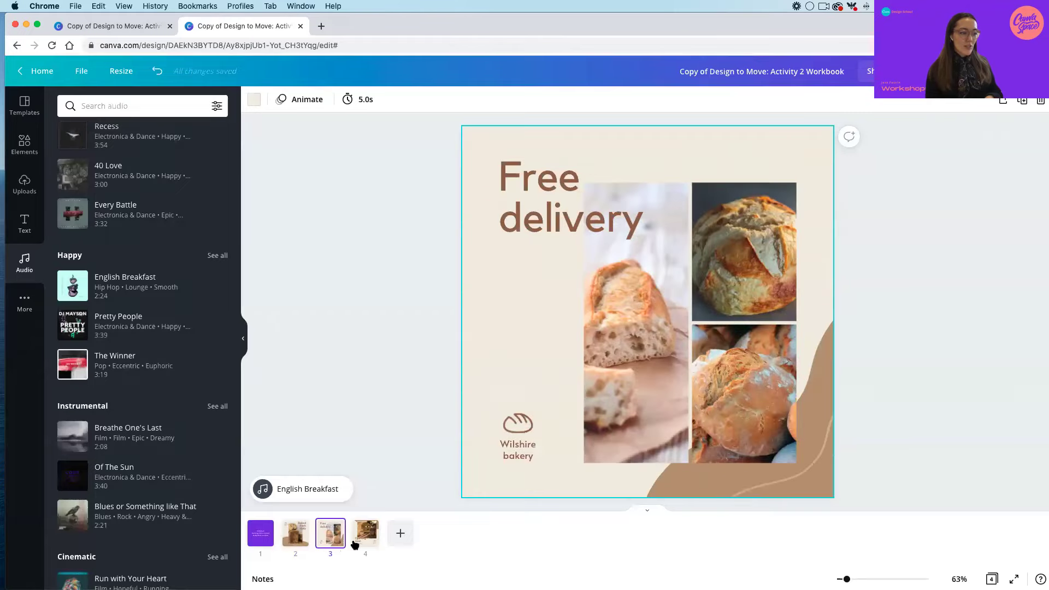
left_click(299, 543)
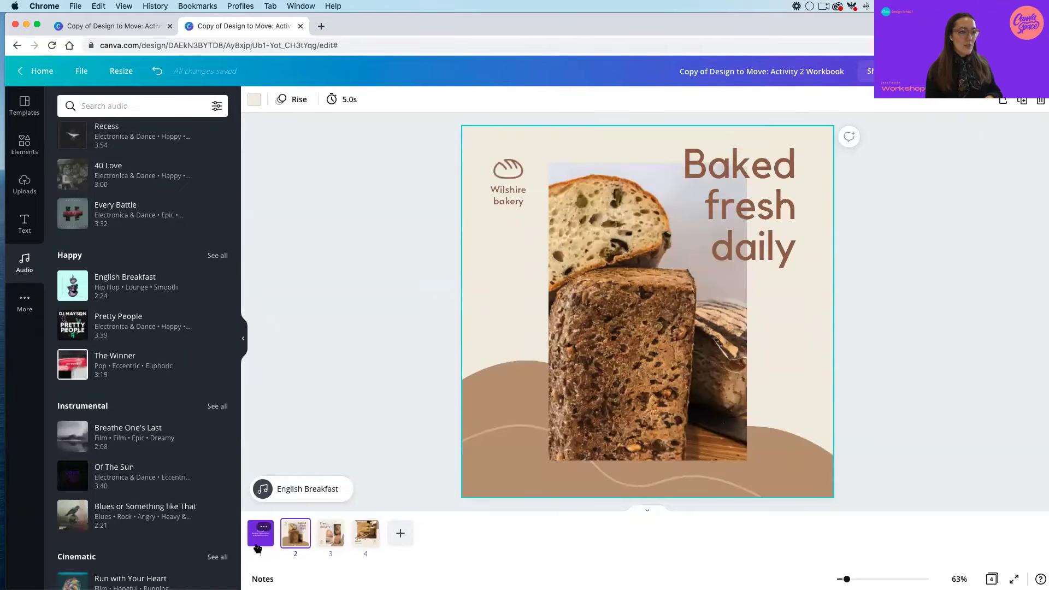
left_click(258, 542)
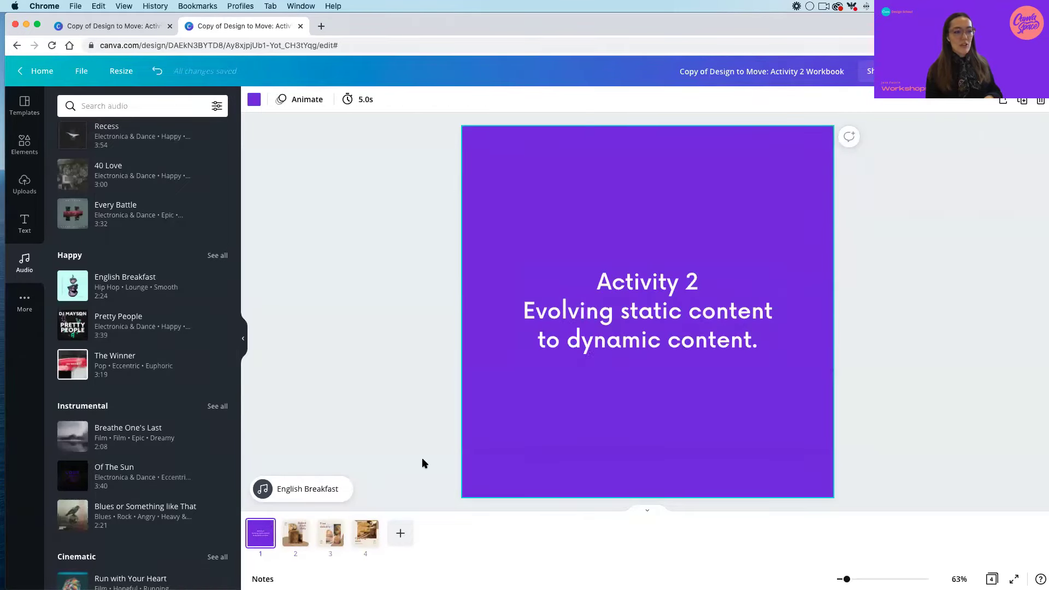
mouse_move(270, 542)
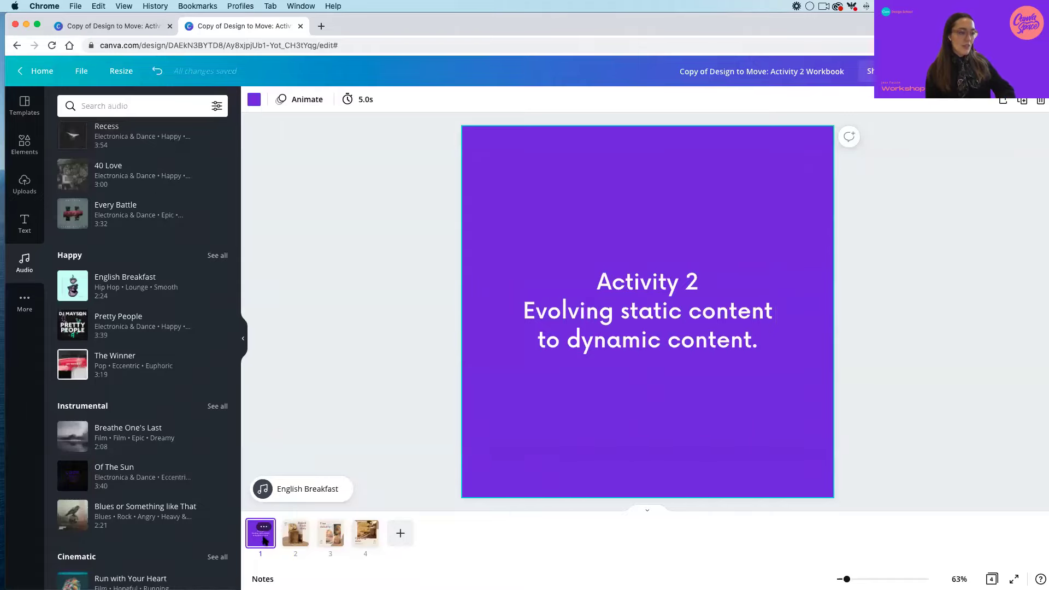
key("Delete")
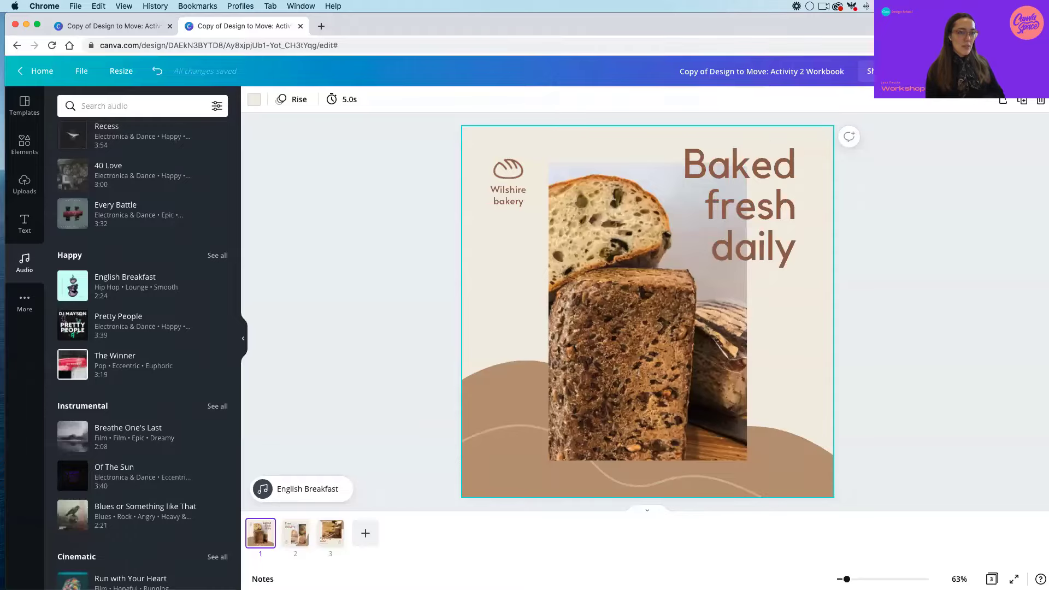
Play the design preview with audio, close it, and select the narrow-frame video on the Opening soon post.
left_click(929, 71)
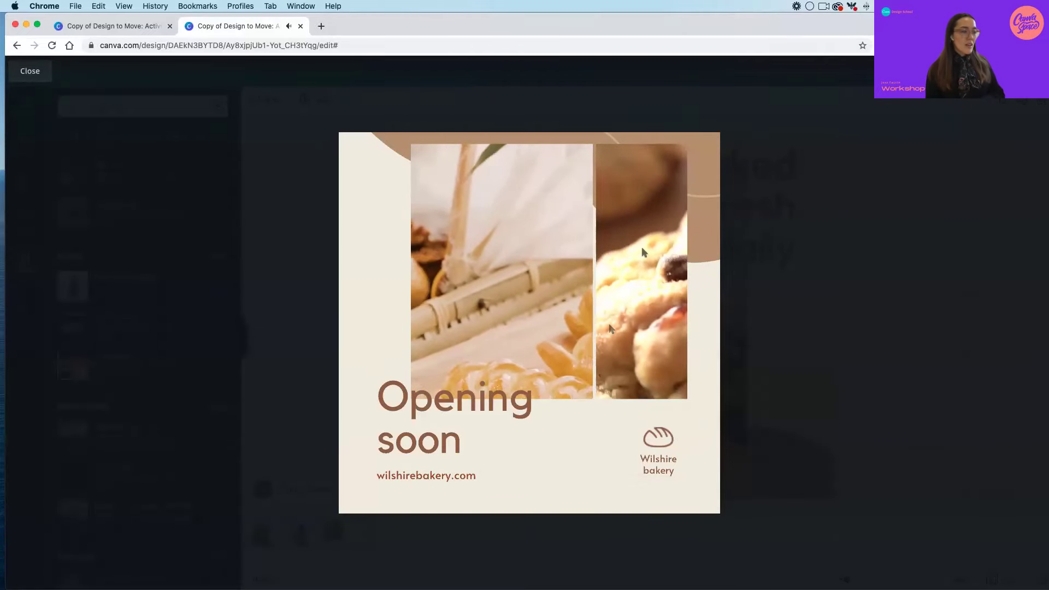
key("Escape")
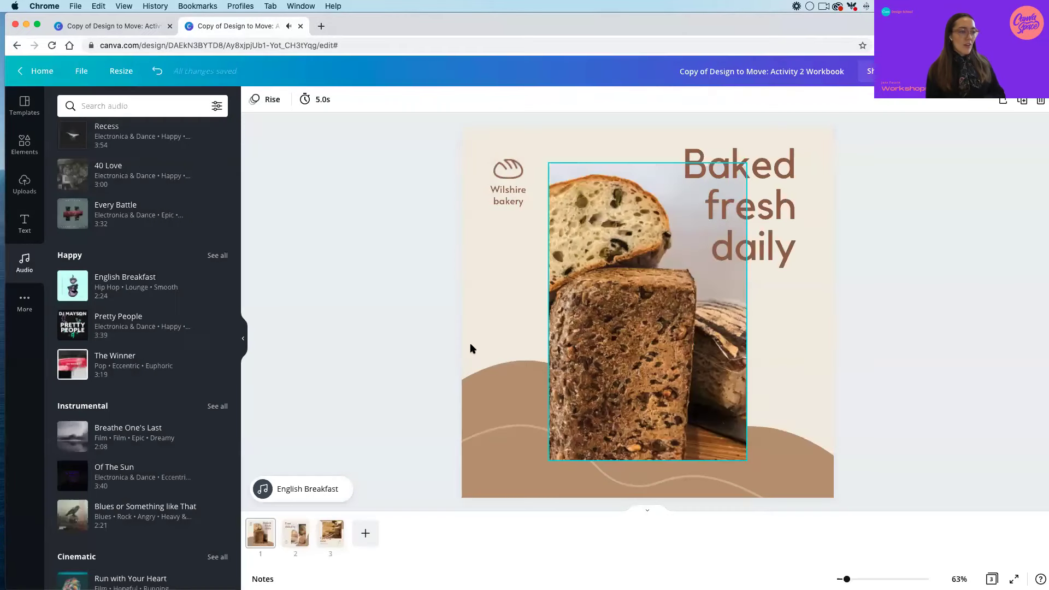
left_click(333, 533)
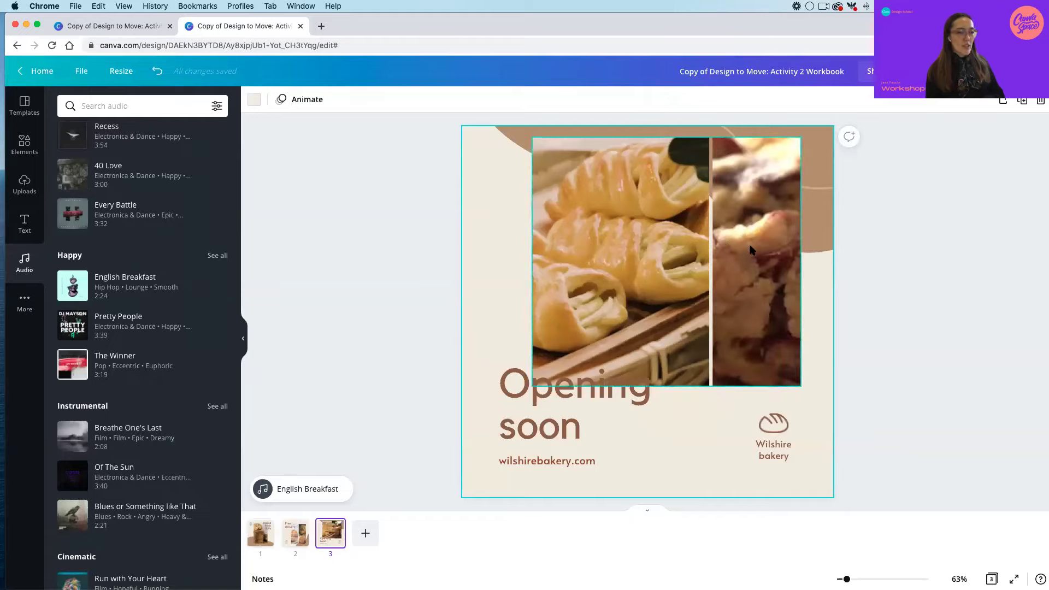
left_click(770, 255)
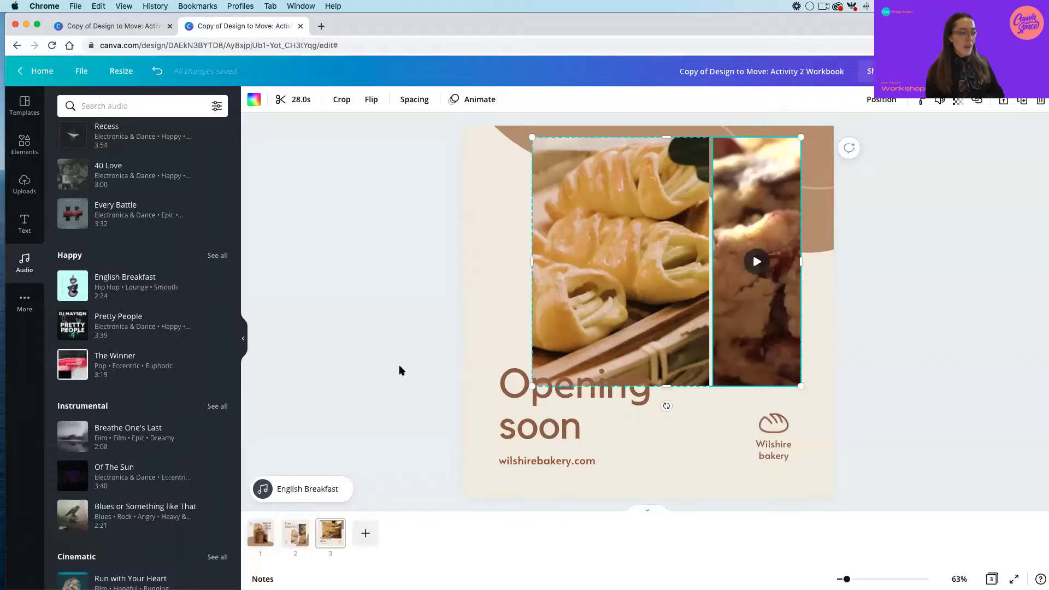
Review the Baked fresh daily, Free delivery and Opening soon posts in page order.
left_click(260, 533)
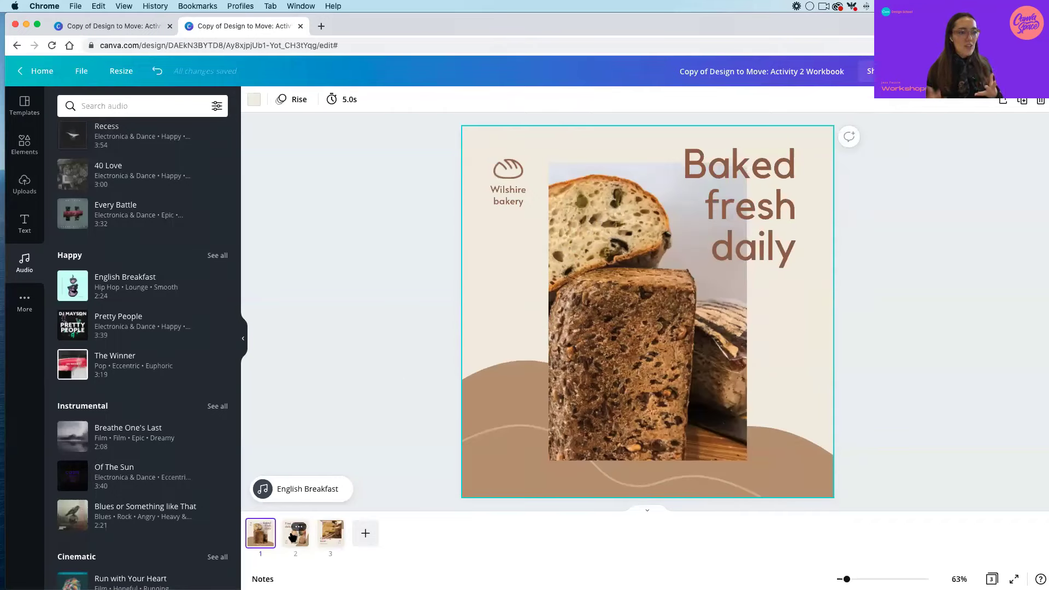
left_click(294, 538)
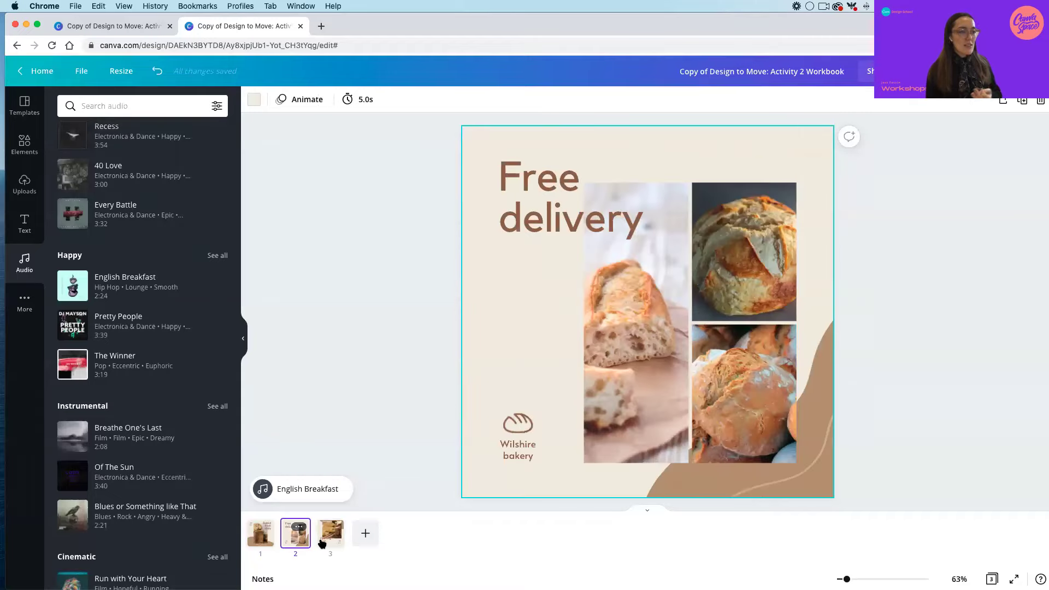
left_click(322, 543)
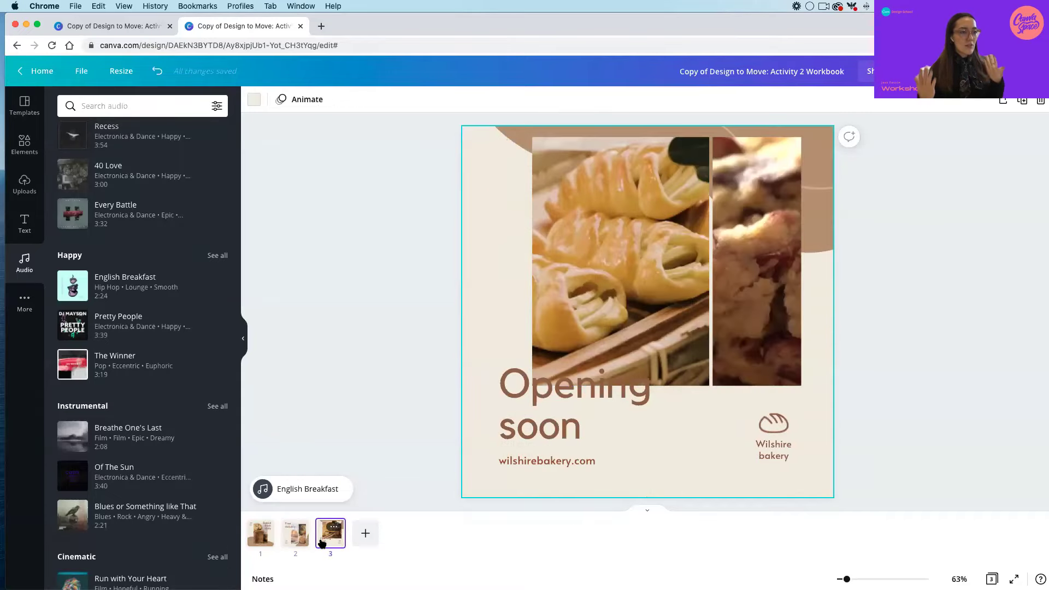
left_click(401, 411)
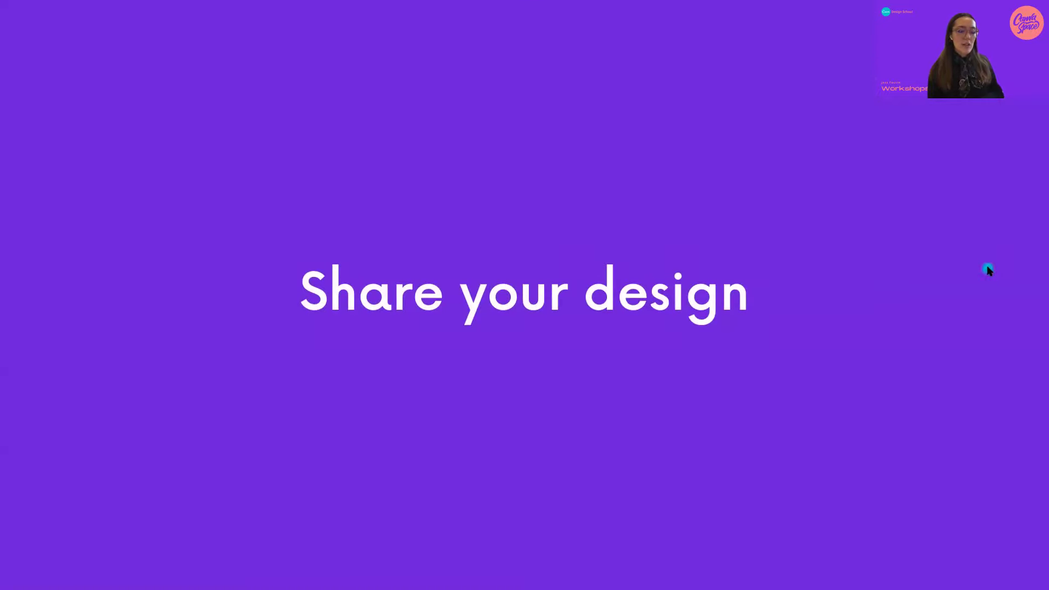
mouse_move(597, 567)
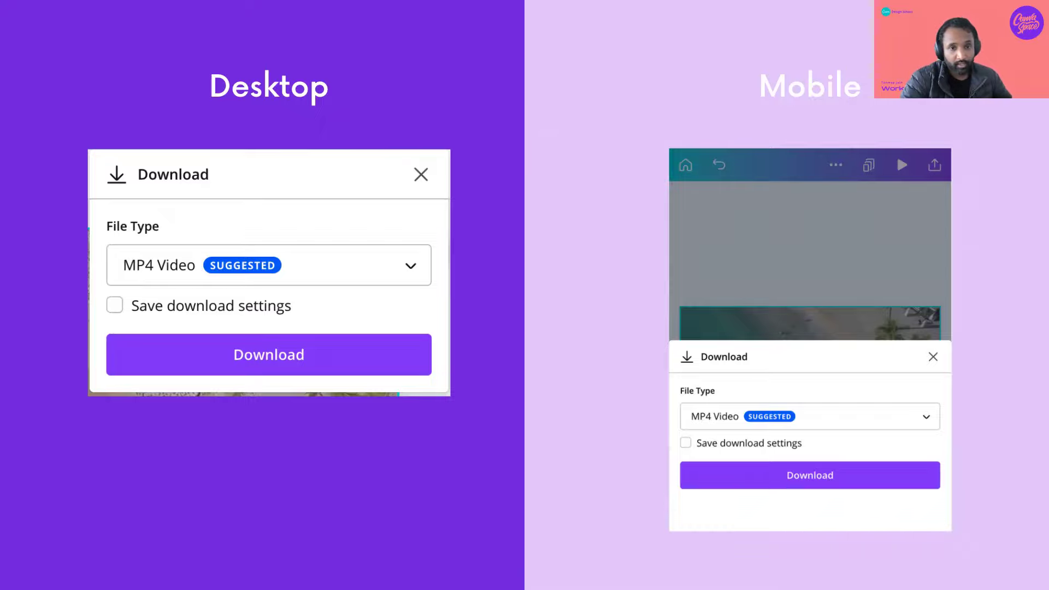
key("Right")
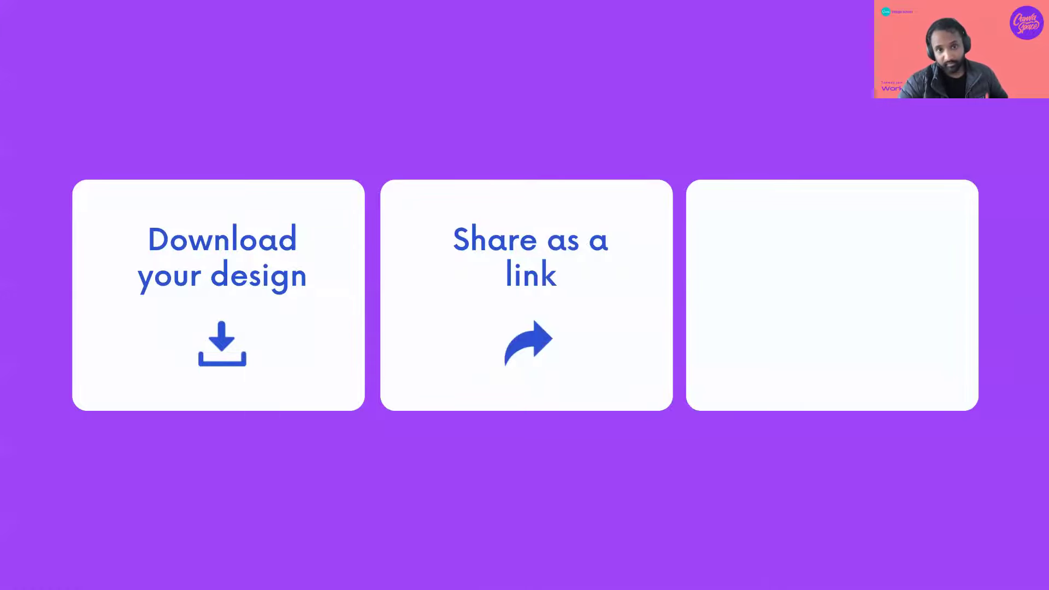
key("Right")
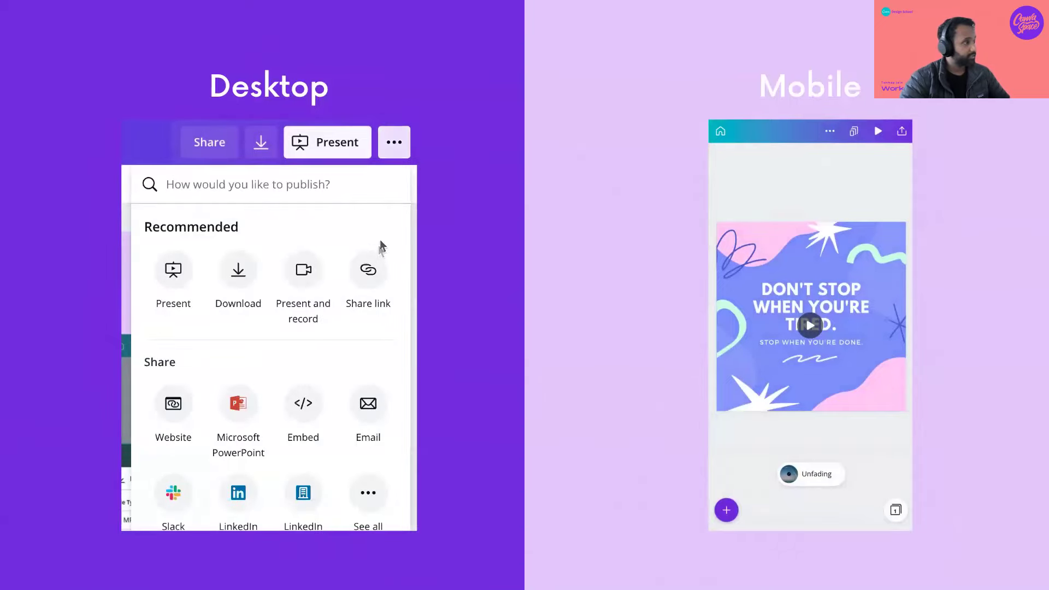
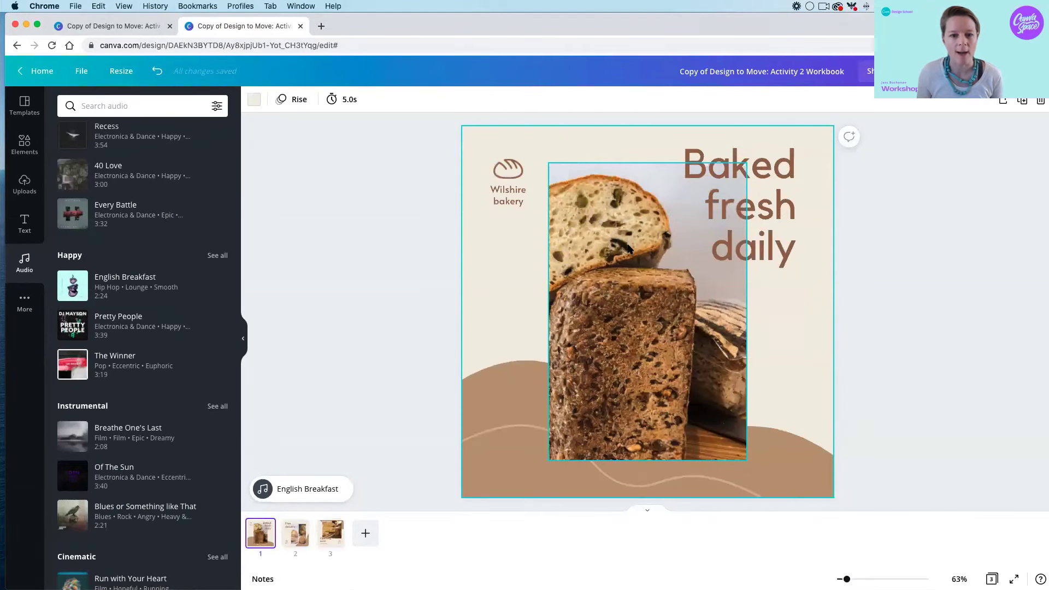
Inspect the bread photo's source information on the Baked fresh daily post and expand its full keyword list.
left_click(628, 249)
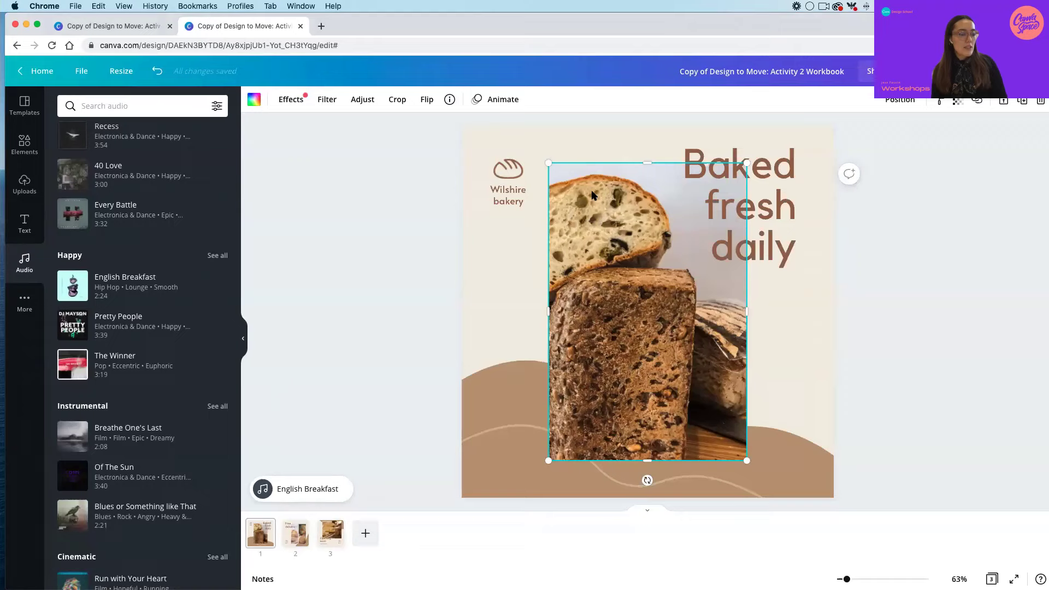
left_click(449, 100)
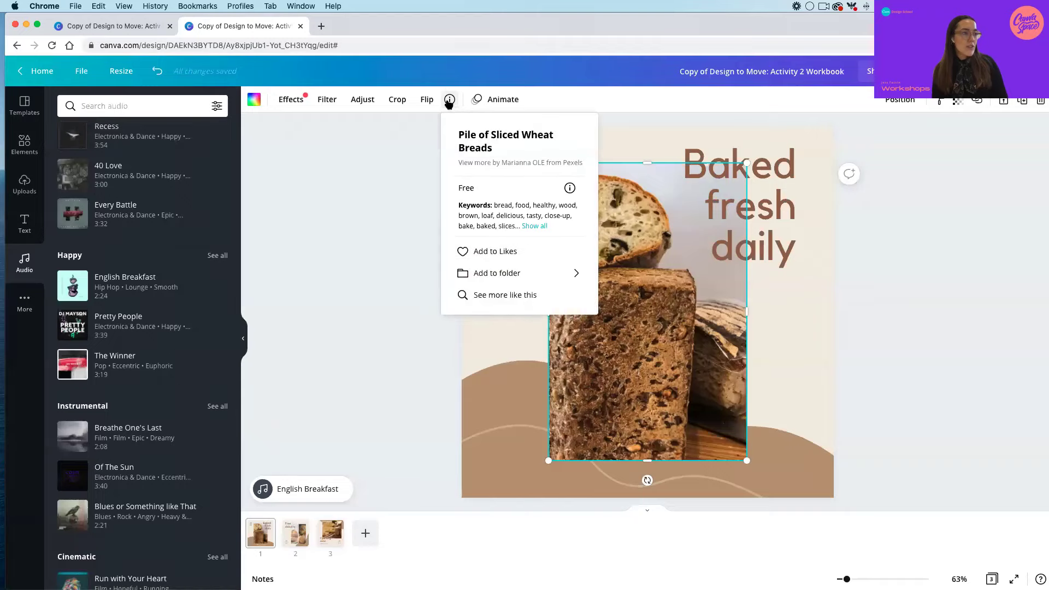
left_click(530, 226)
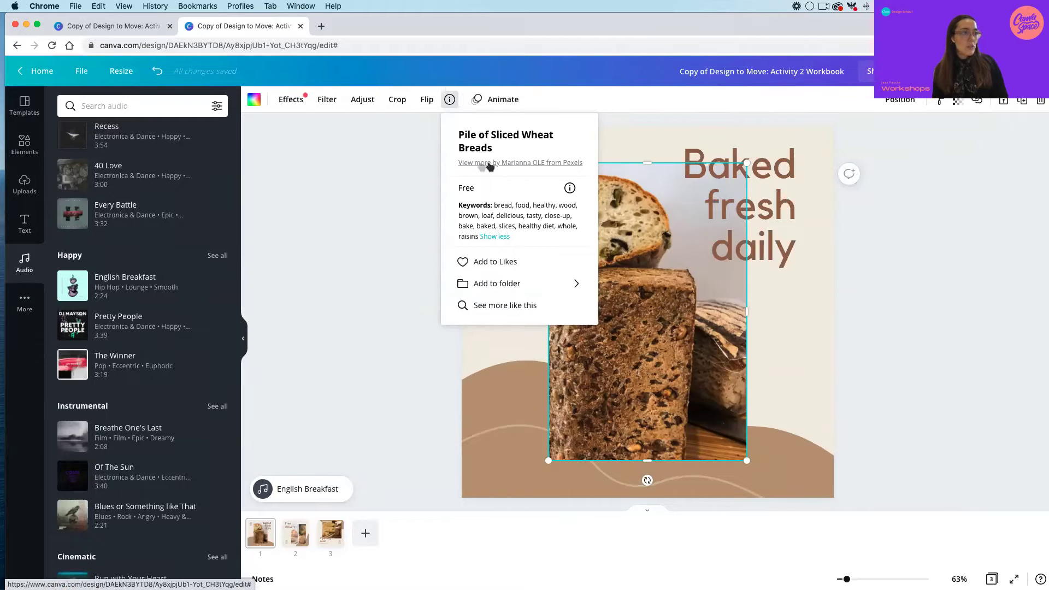
Browse more photos by the creator of the bread photo on the Baked fresh daily post.
left_click(515, 163)
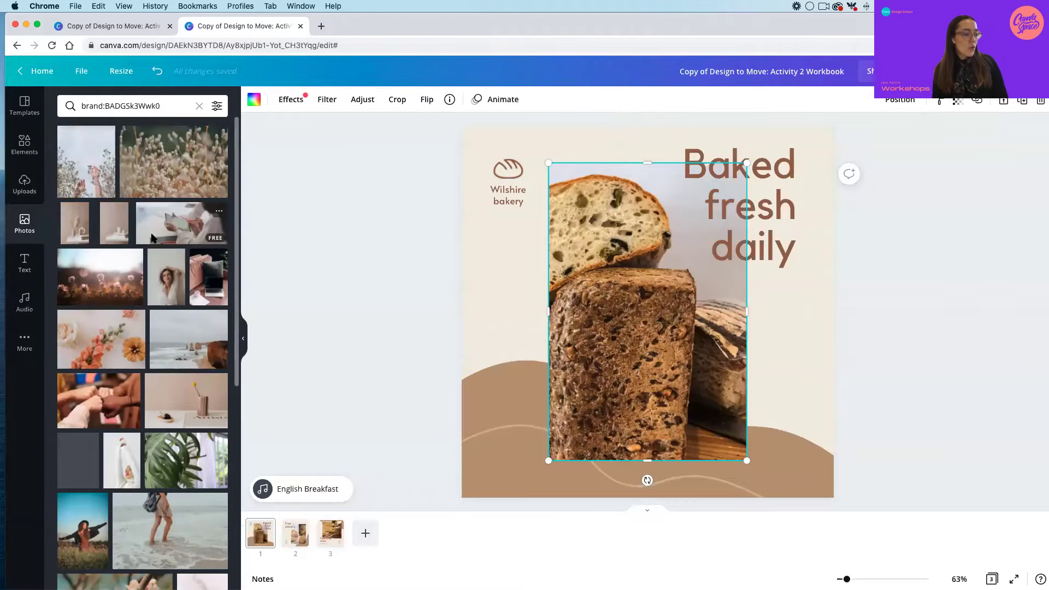
scroll(153, 238, "down", 5)
scroll(153, 239, "down", 6)
scroll(154, 239, "down", 5)
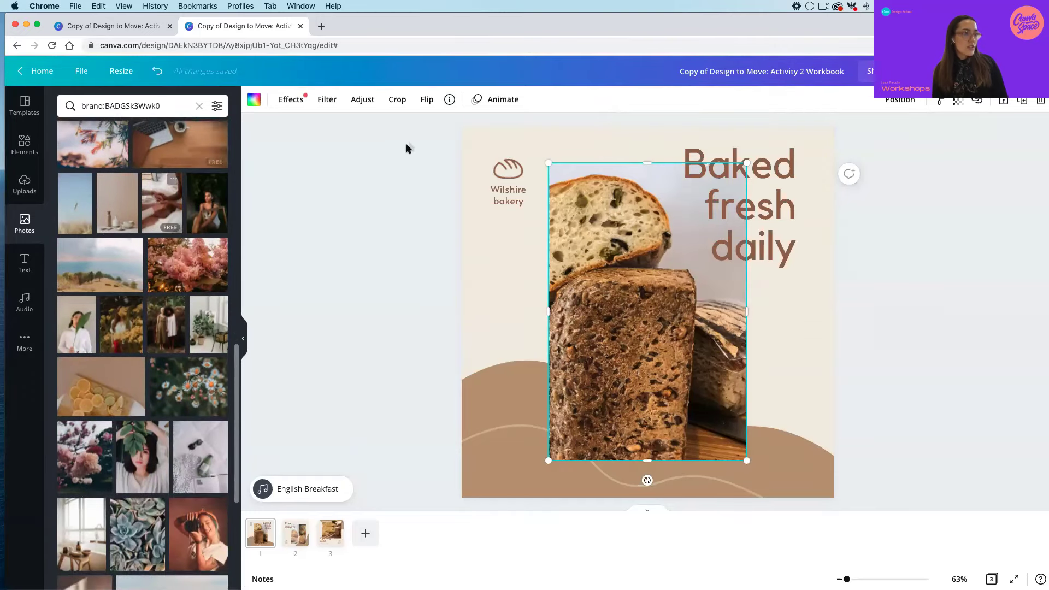
Find photos matching the bread photo's "bread" keyword, browse them, and close the photo's information.
left_click(449, 99)
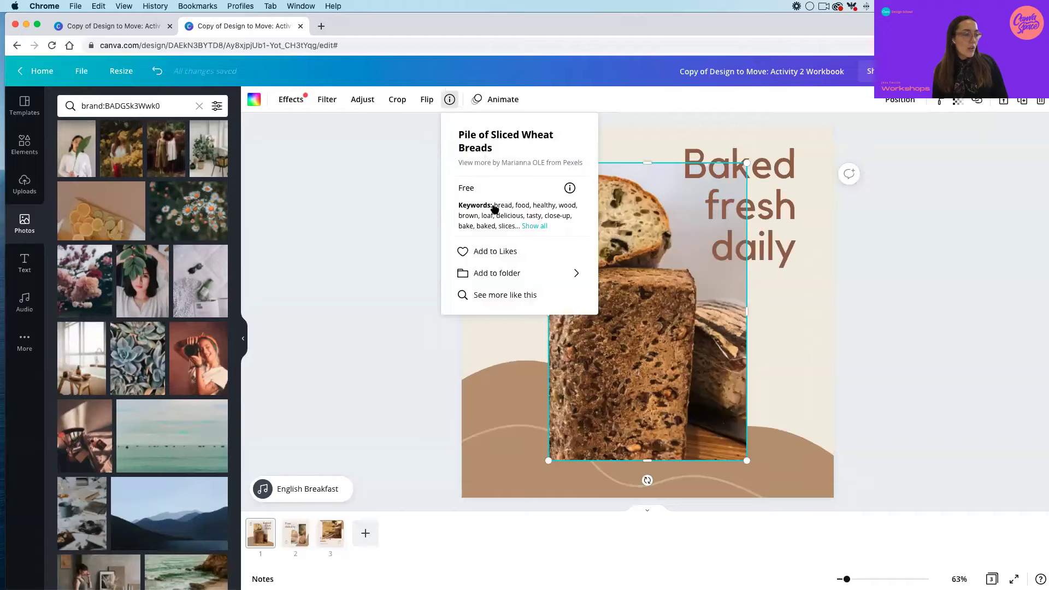
left_click(534, 226)
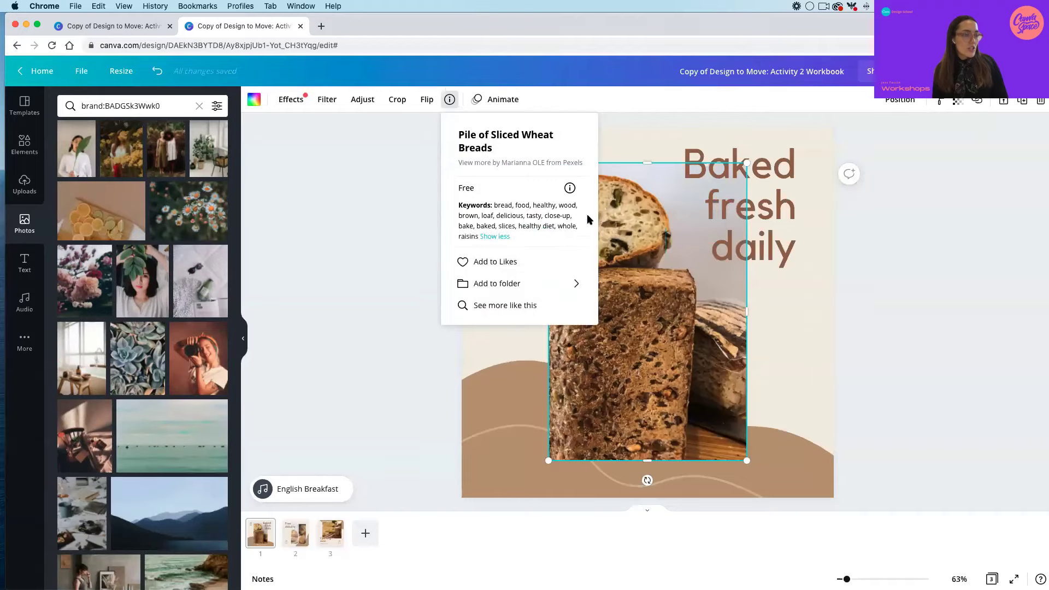
left_click(501, 205)
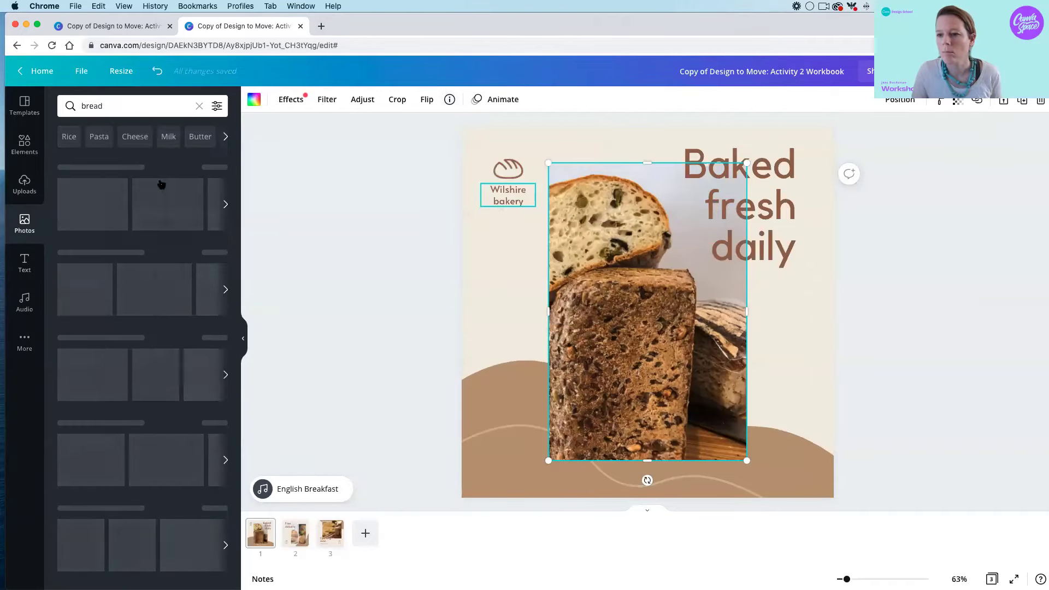
scroll(119, 264, "down", 5)
scroll(119, 263, "down", 4)
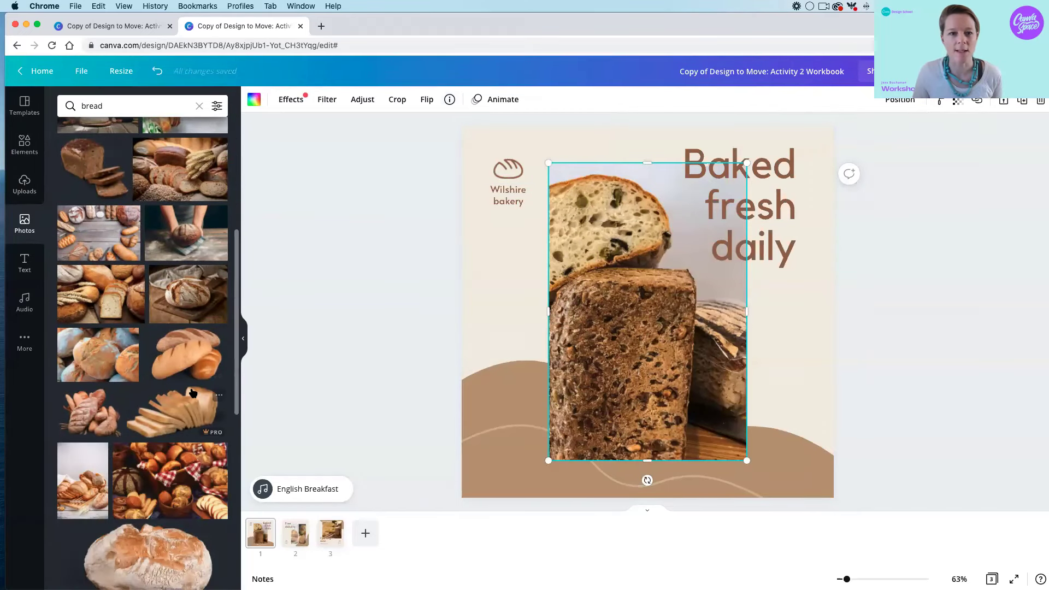
scroll(192, 393, "down", 2)
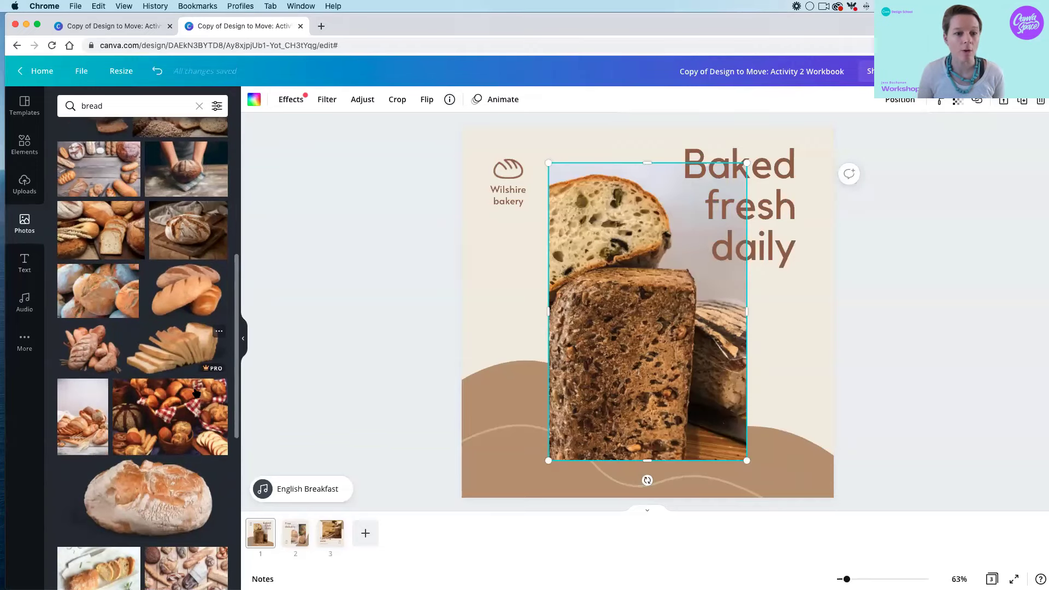
left_click(450, 100)
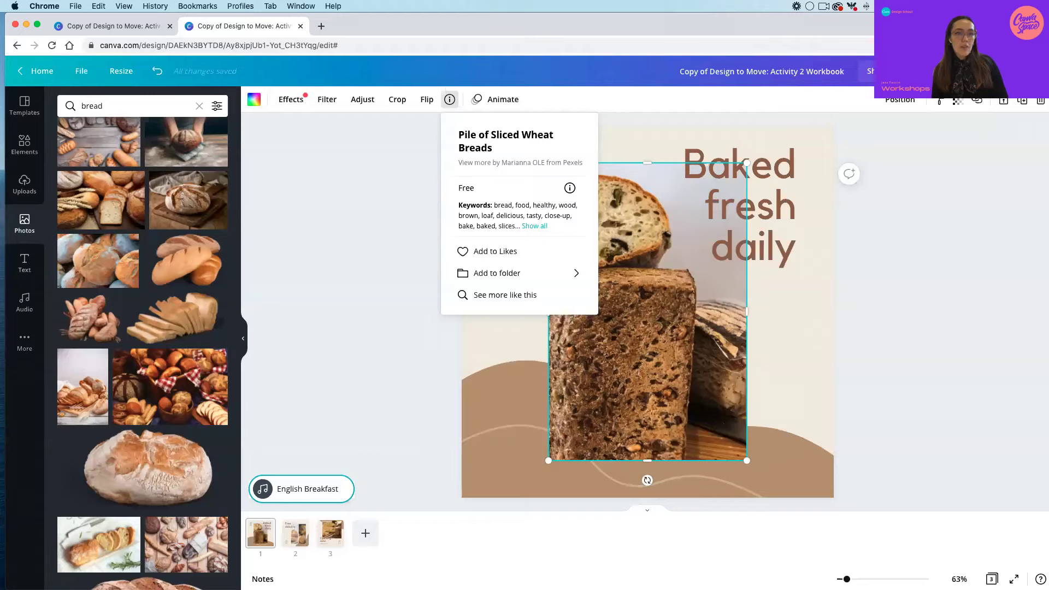
key("Escape")
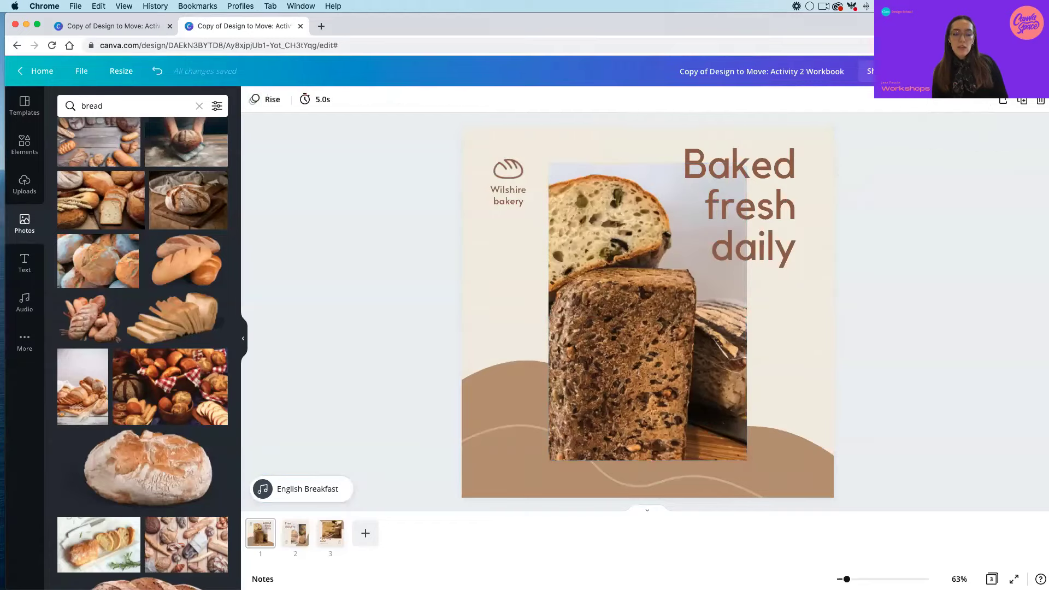
left_click(307, 501)
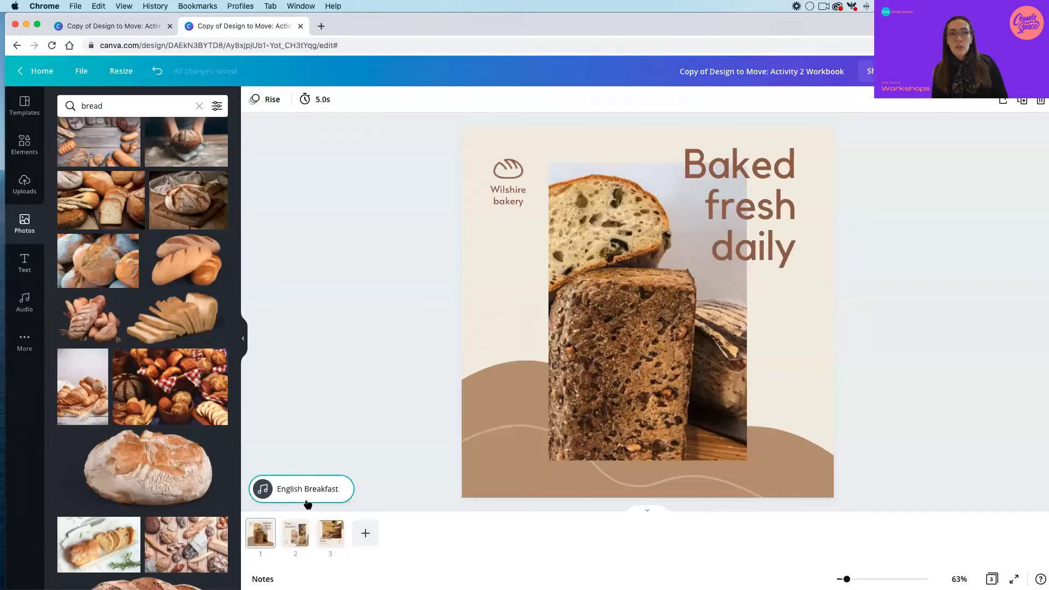
left_click(901, 109)
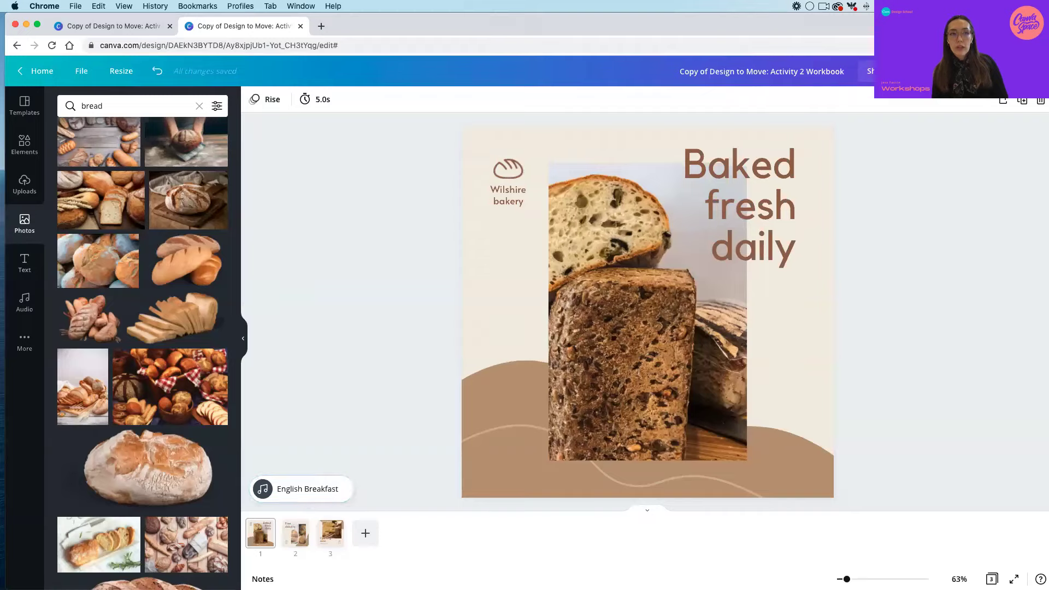
left_click(832, 220)
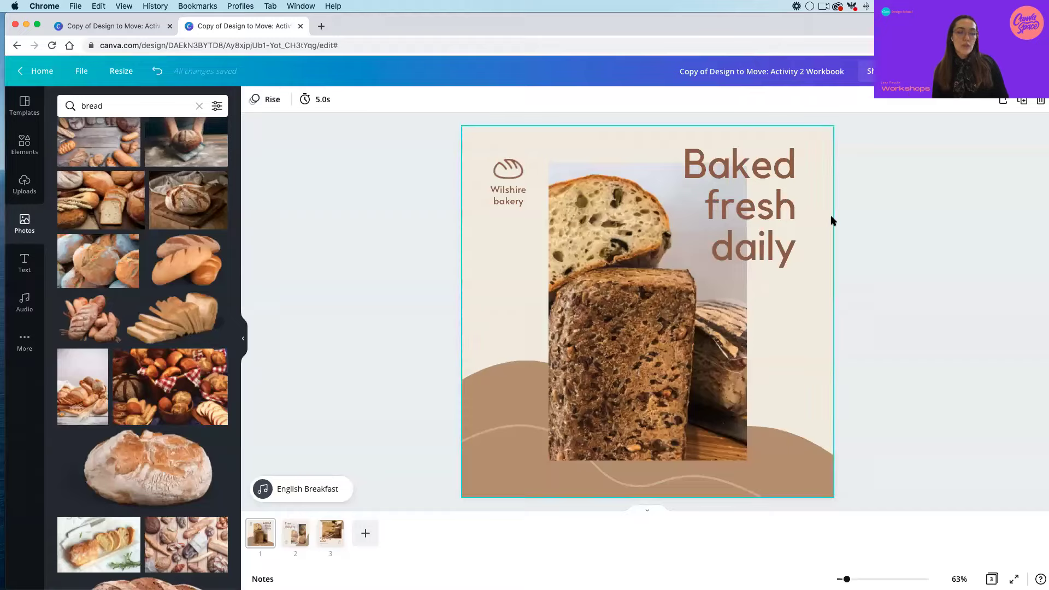
left_click(843, 304)
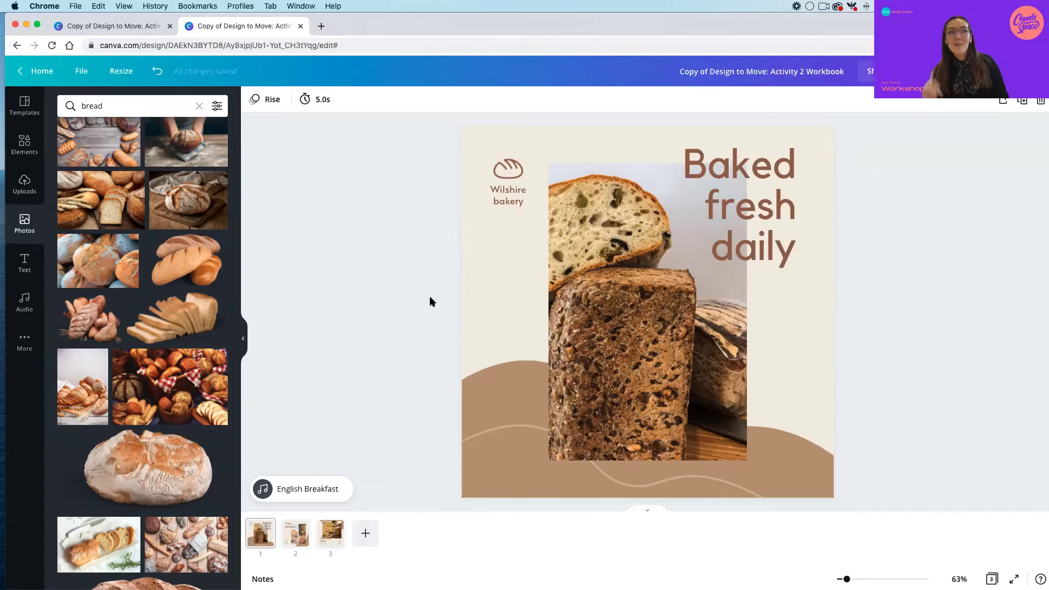
Choose the edit permission for the design's share link, copy the link, and close the sharing options.
left_click(871, 71)
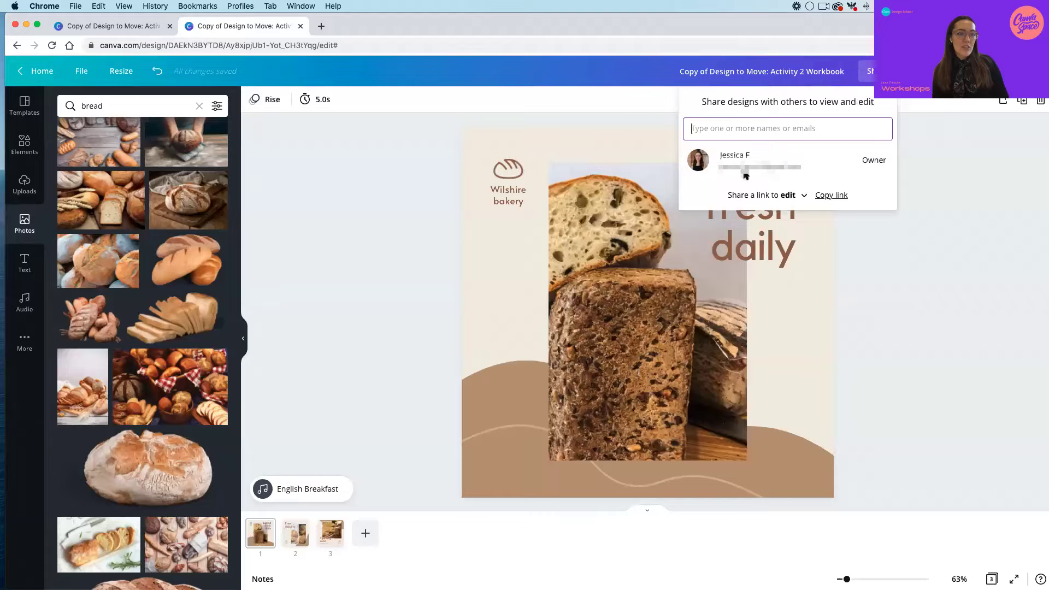
left_click(801, 196)
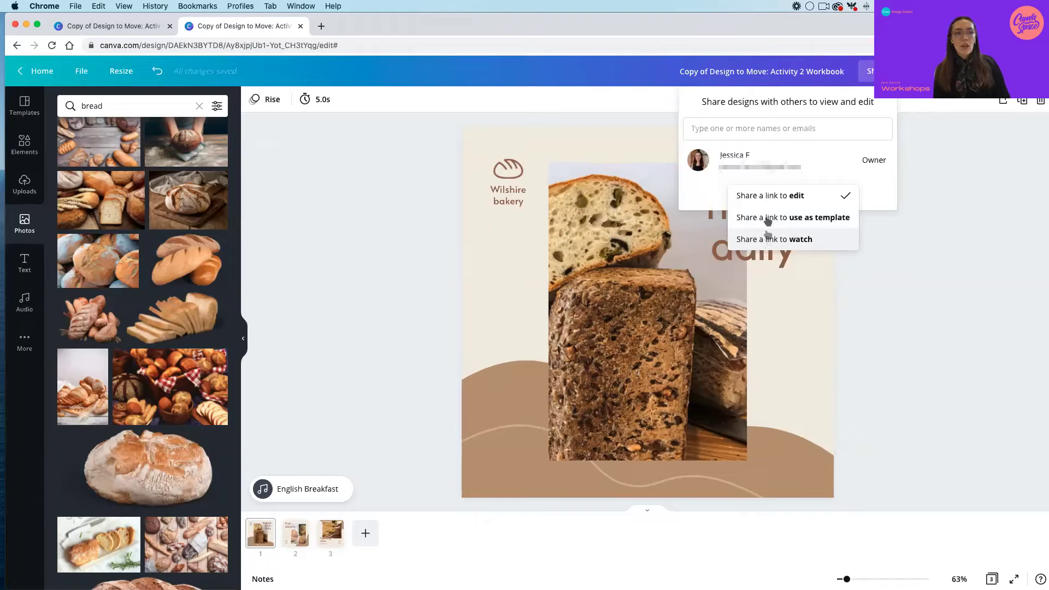
left_click(793, 197)
left_click(831, 195)
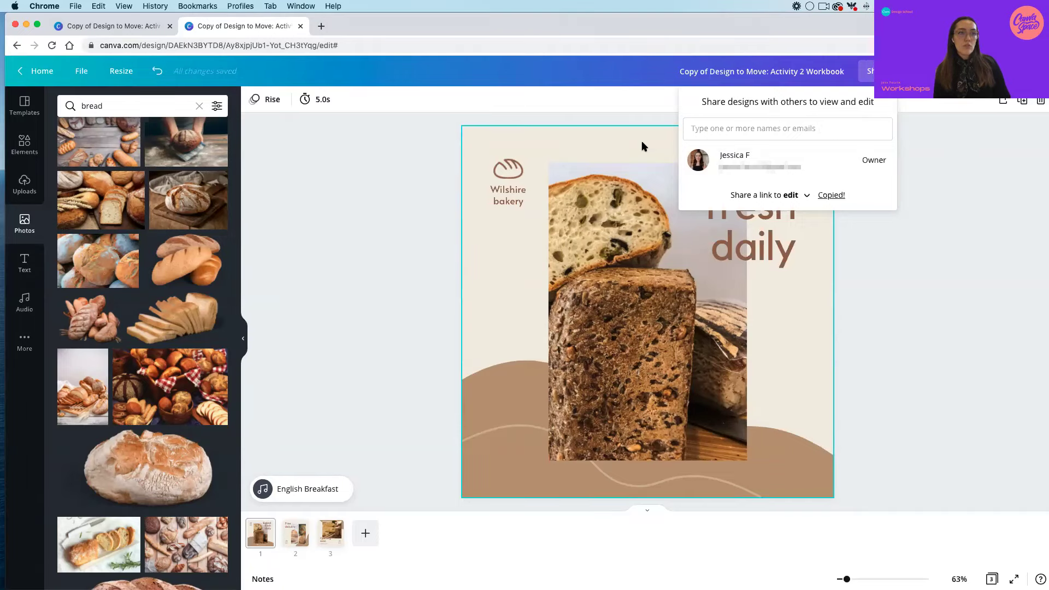
left_click(1012, 136)
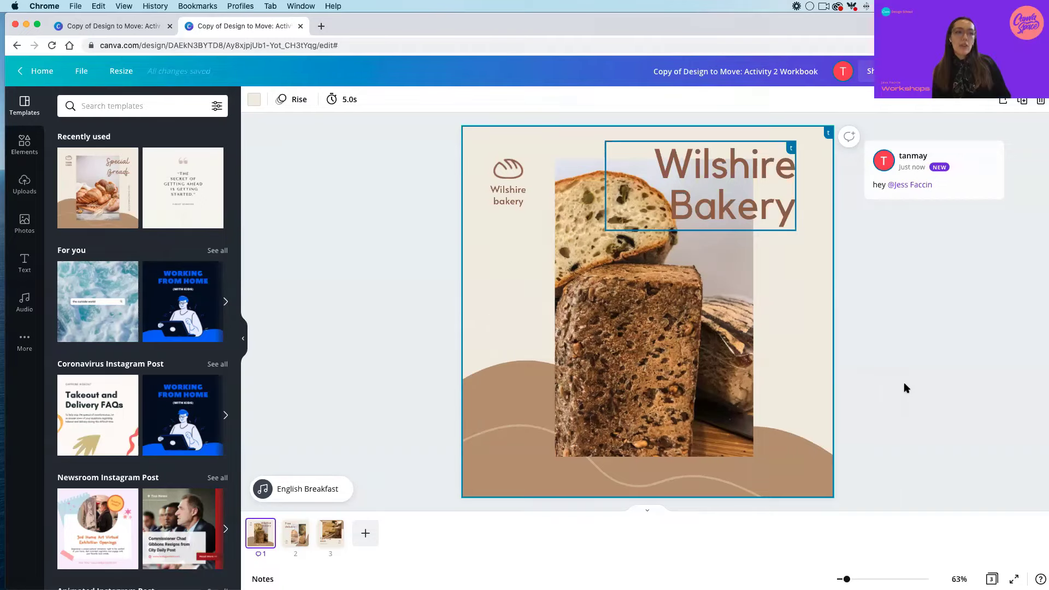
Check who has access to the shared design and close the sharing options.
left_click(872, 75)
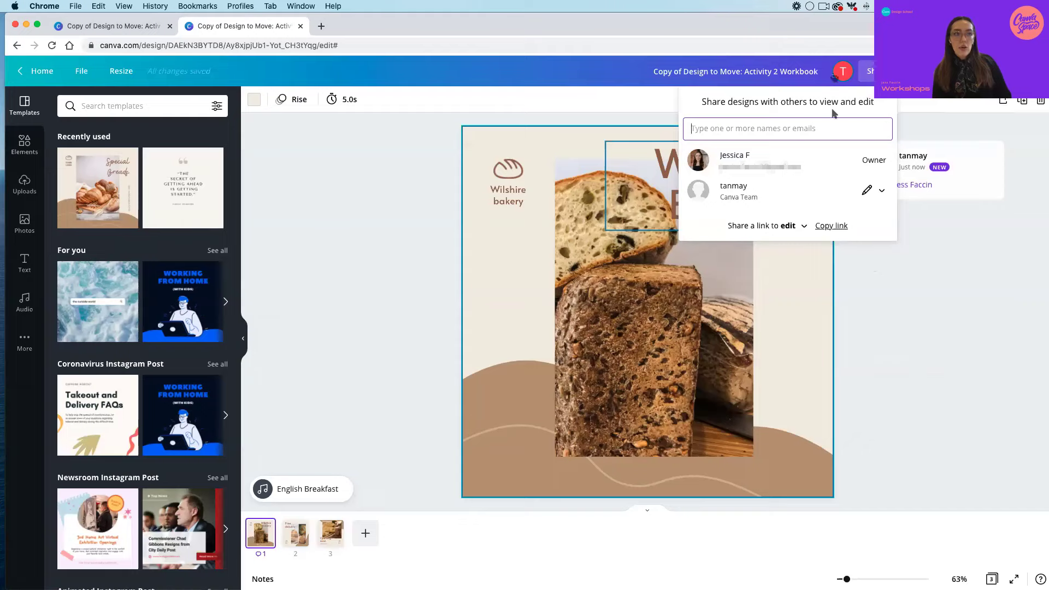
left_click(836, 76)
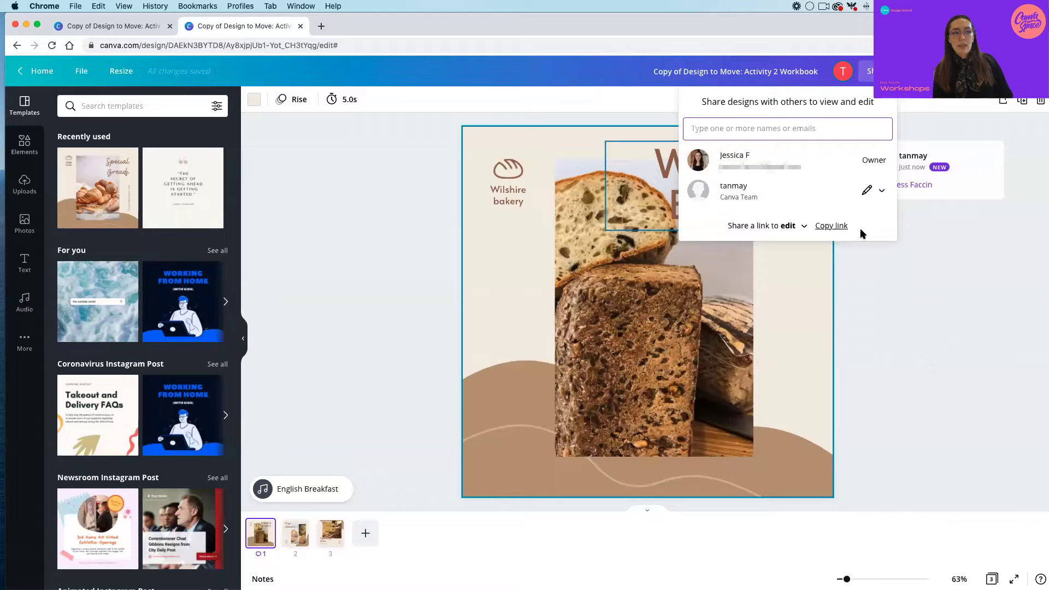
key("Escape")
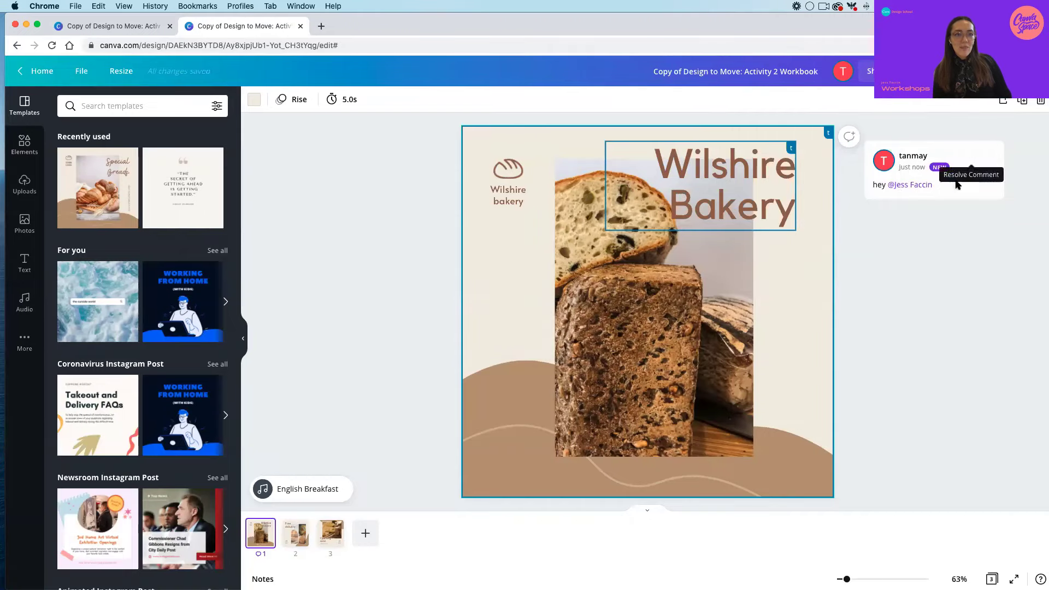
Reply to the collaborator's comment on the Wilshire Bakery heading with "Hey" and a mention of the collaborator.
left_click(863, 213)
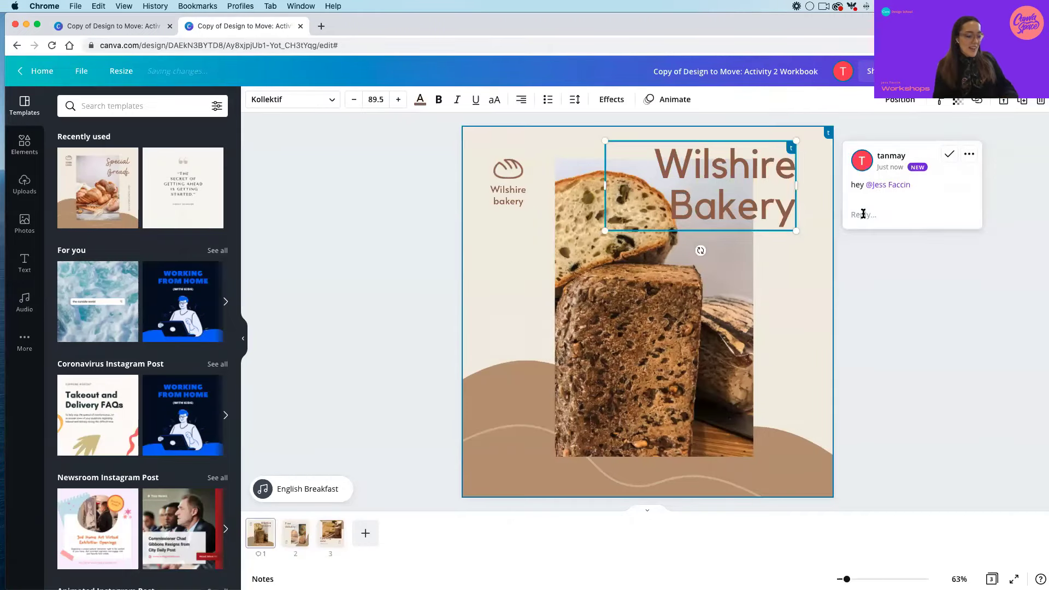
type("Hey @")
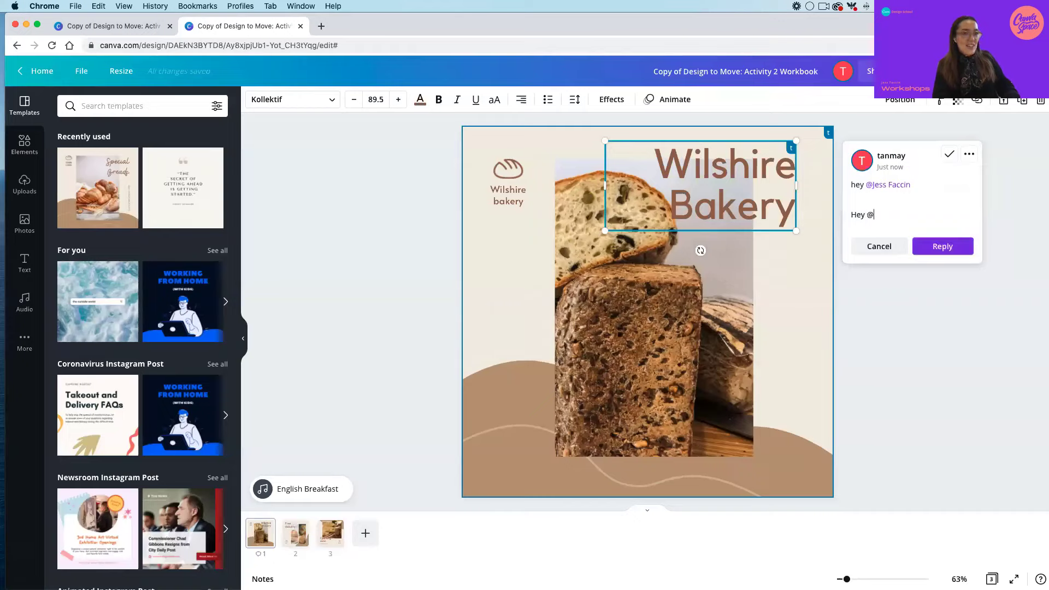
type("tan")
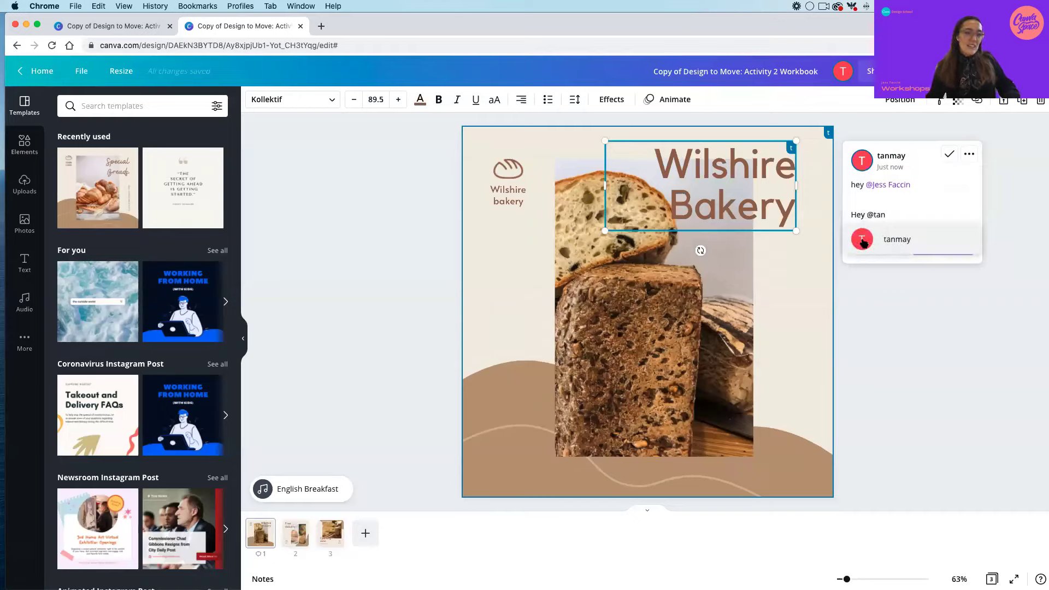
left_click(930, 252)
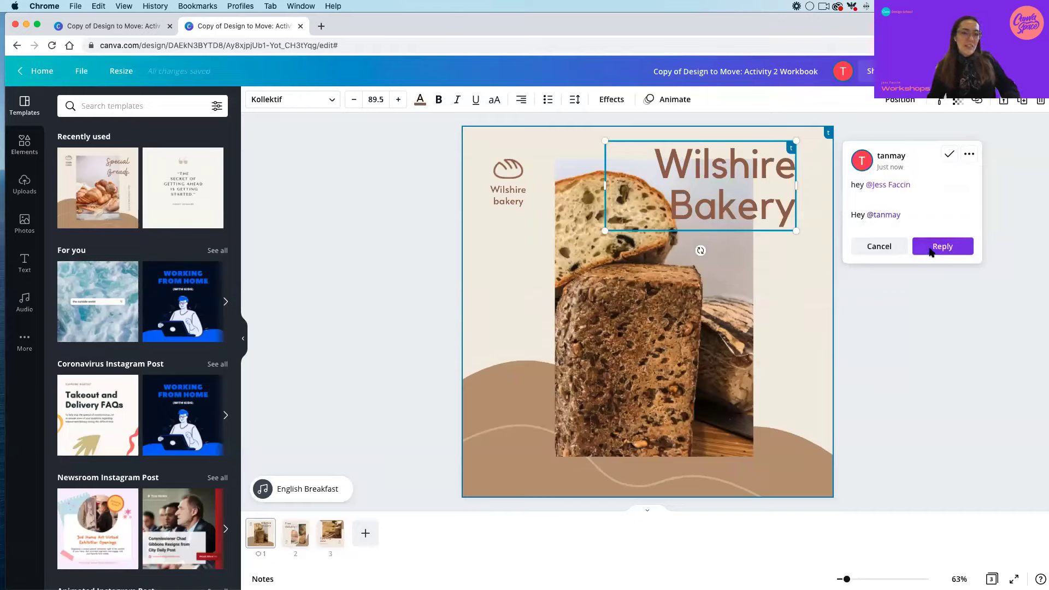
left_click(932, 251)
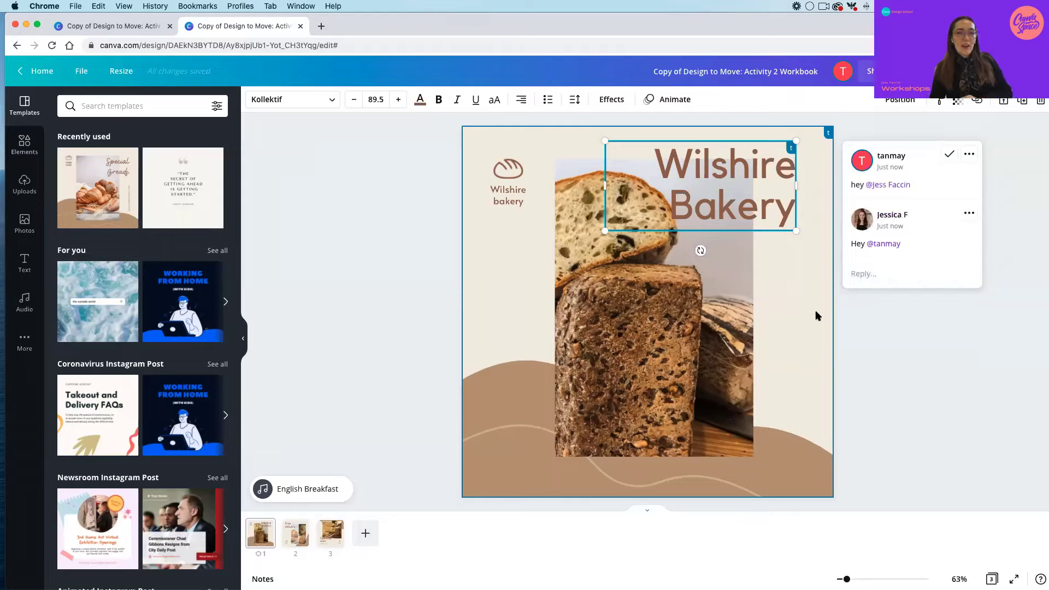
left_click(915, 327)
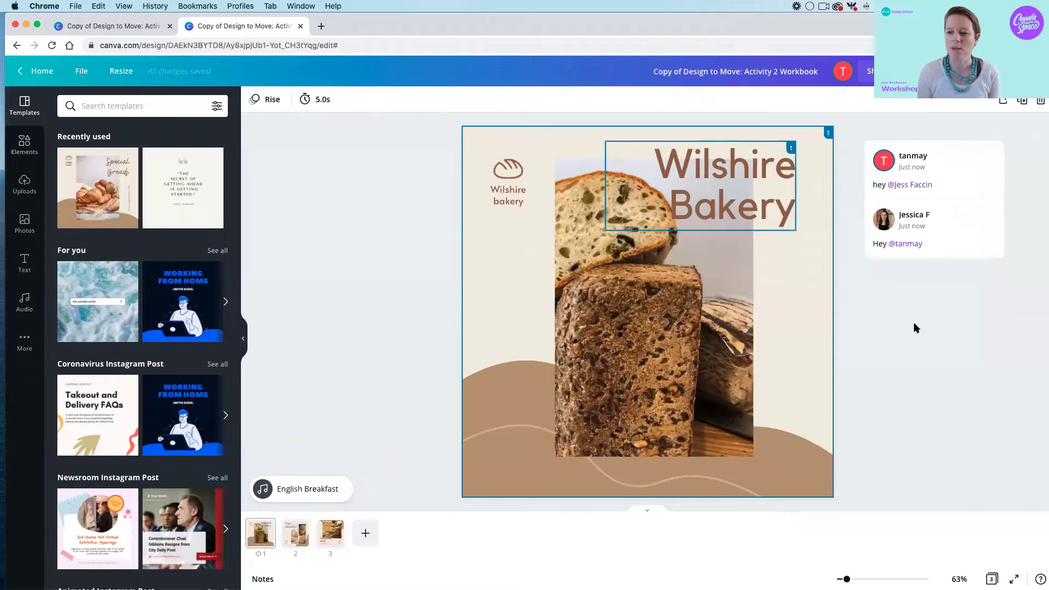